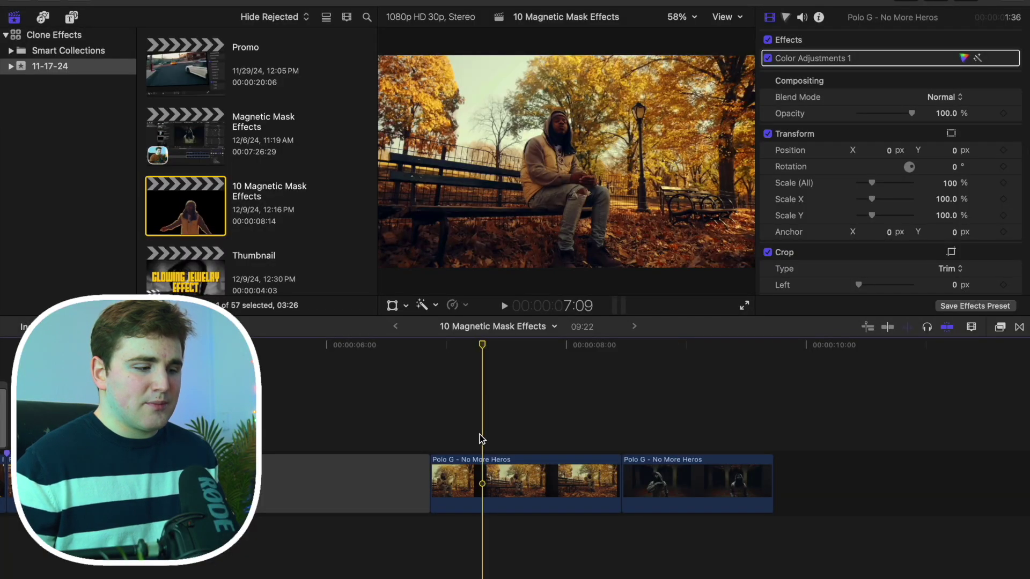
Stack the dark hallway clip above the park clip with their ends aligned, and blade the upper clip at 8:01.
{"action": "left_click_drag", "start_coordinate": [482, 349], "coordinate": [534, 418]}
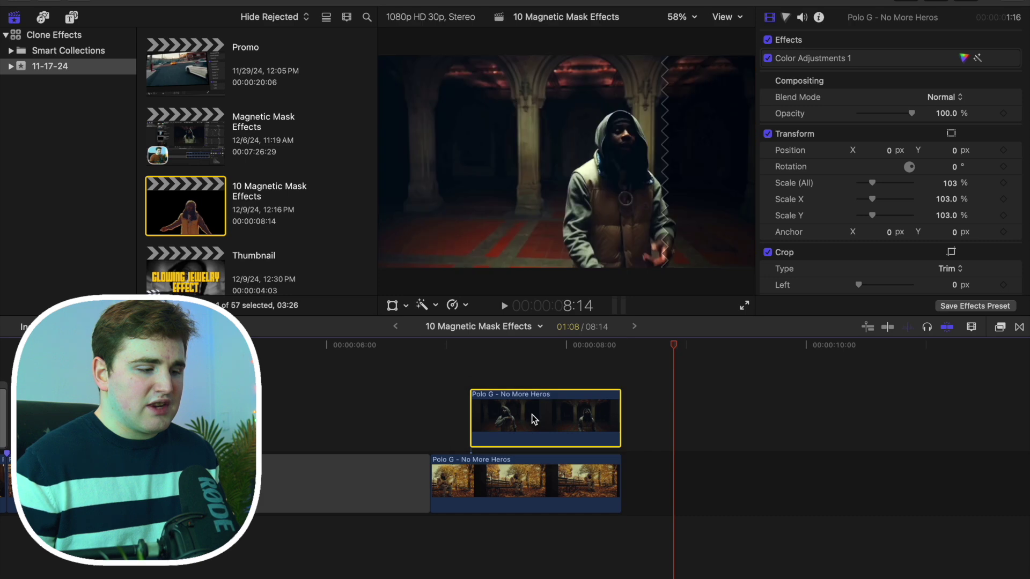
{"action": "left_click", "coordinate": [531, 385]}
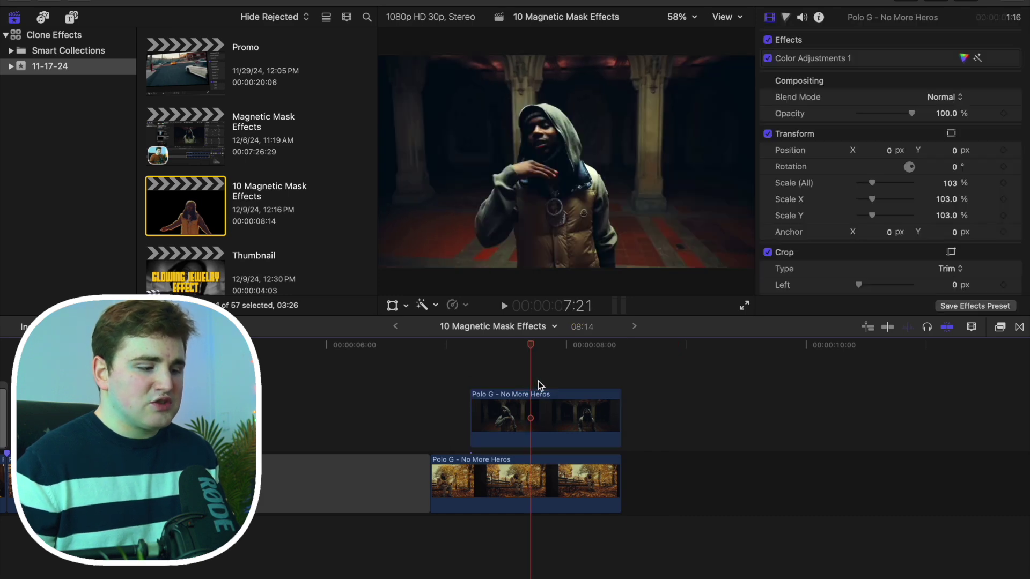
{"action": "key", "text": "super+equal"}
{"action": "key", "text": "super+equal"}
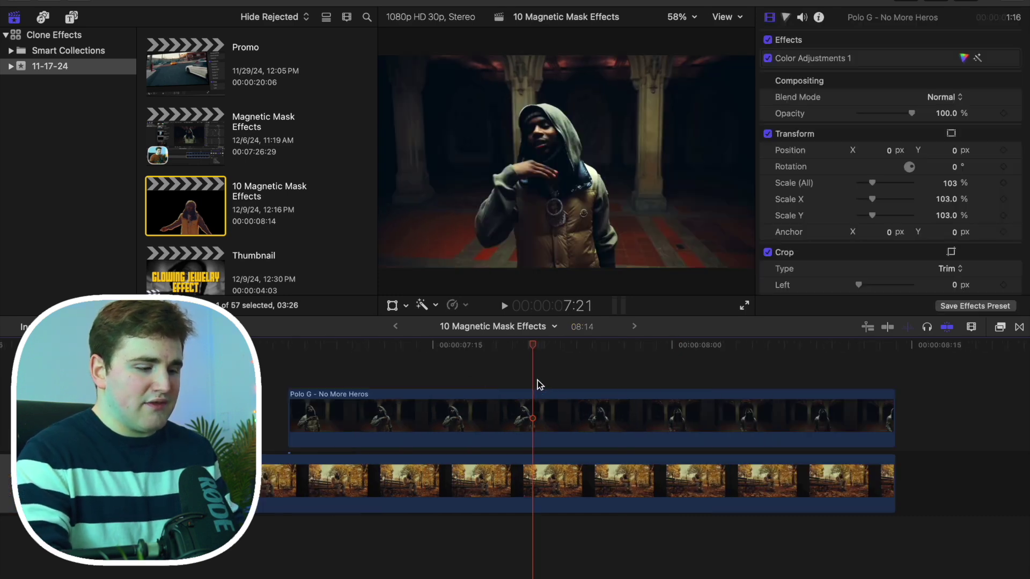
{"action": "left_click_drag", "start_coordinate": [534, 348], "coordinate": [691, 370]}
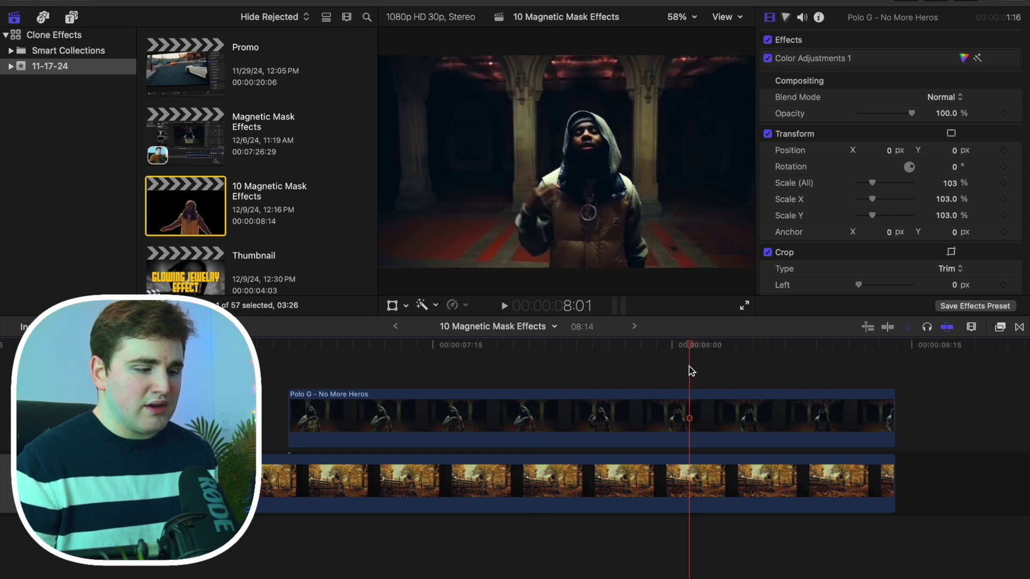
{"action": "left_click", "coordinate": [689, 423]}
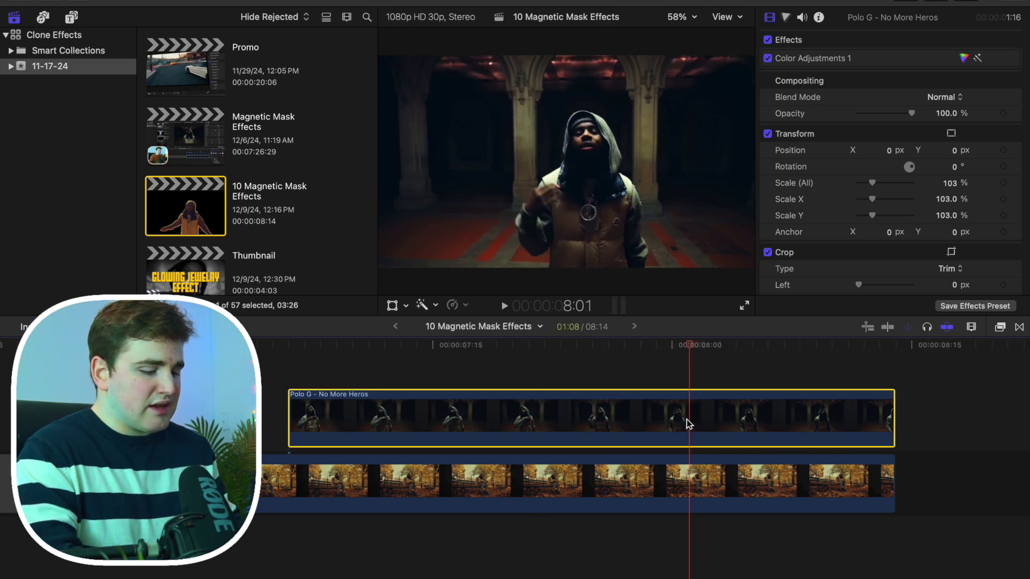
{"action": "key", "text": "super+b"}
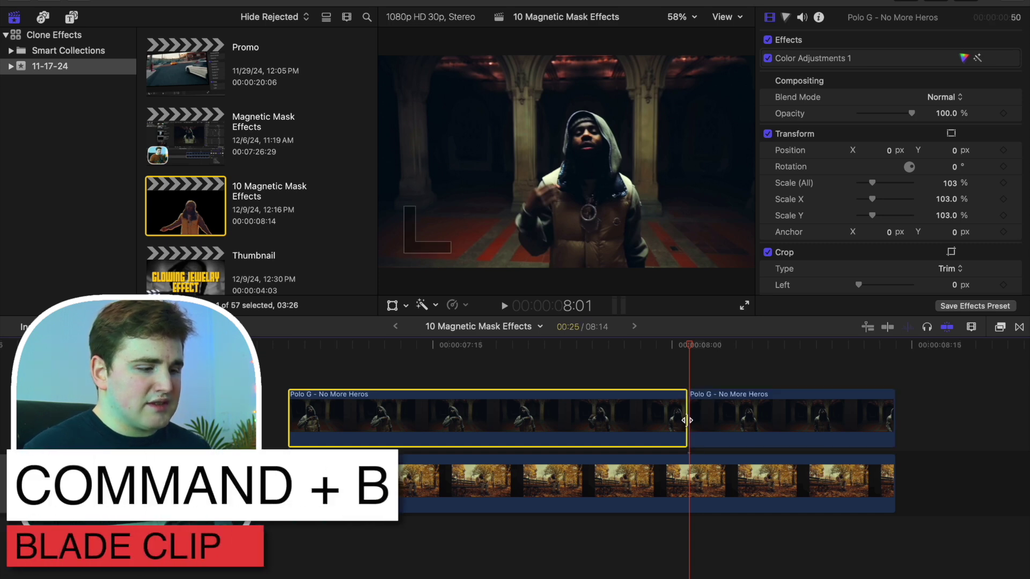
Apply the Magnetic Mask effect to the first part of the split upper clip, with the playhead at its start.
{"action": "left_click_drag", "start_coordinate": [692, 352], "coordinate": [292, 360]}
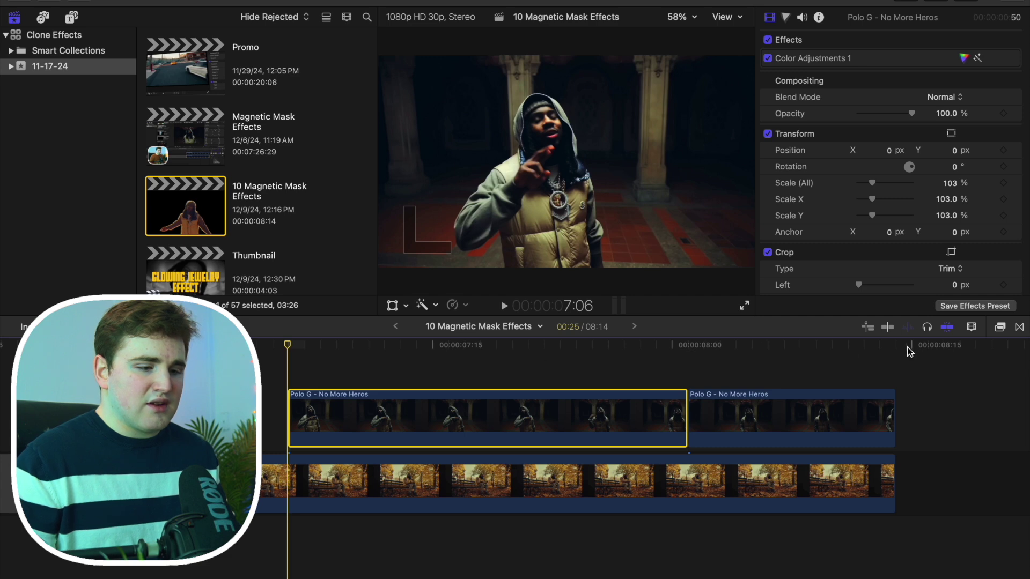
{"action": "left_click", "coordinate": [1000, 328]}
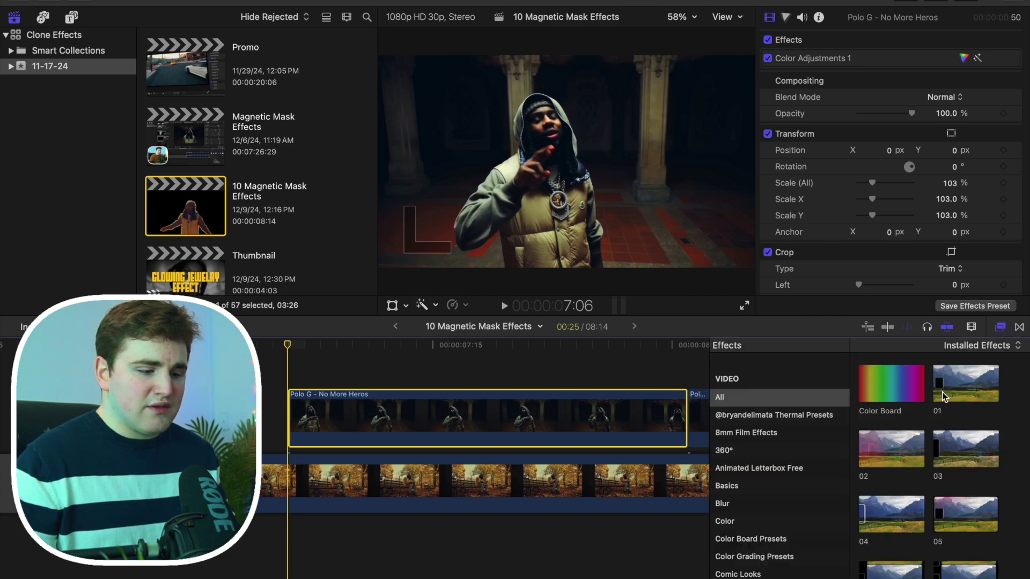
{"action": "scroll", "coordinate": [802, 481], "scroll_direction": "down", "scroll_amount": 5}
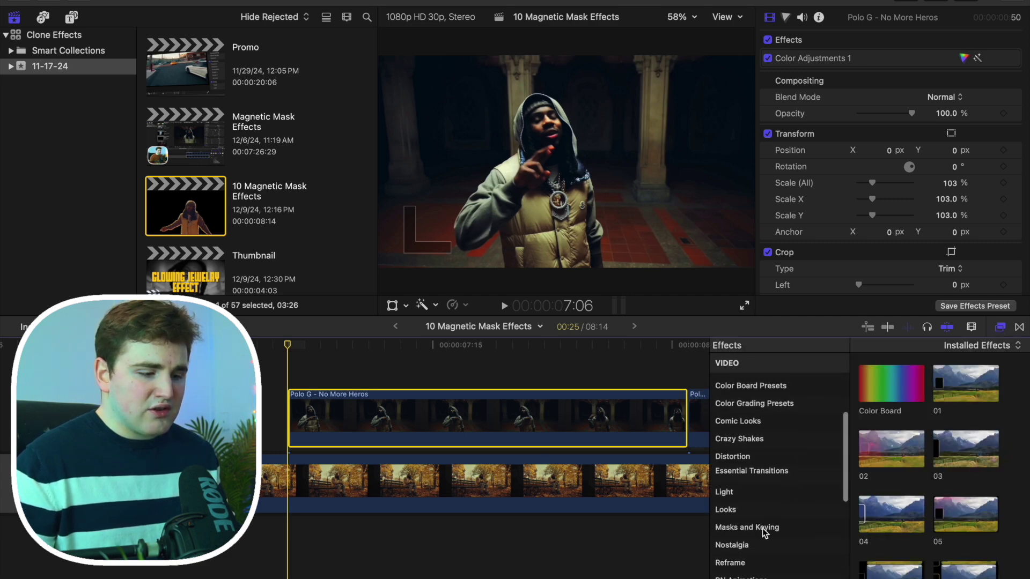
{"action": "left_click", "coordinate": [764, 531]}
{"action": "scroll", "coordinate": [902, 529], "scroll_direction": "down", "scroll_amount": 2}
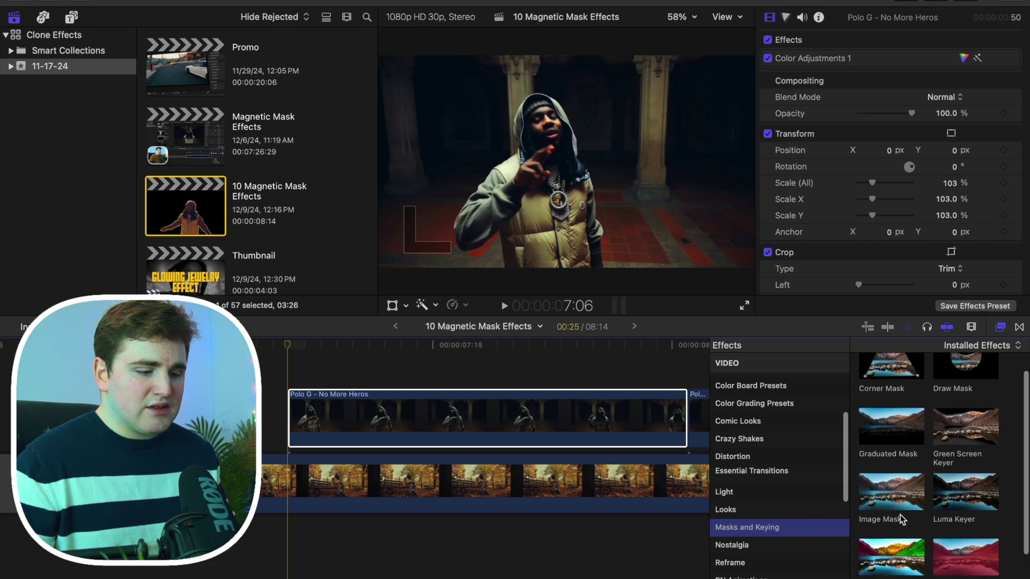
{"action": "left_click_drag", "start_coordinate": [901, 533], "coordinate": [598, 401]}
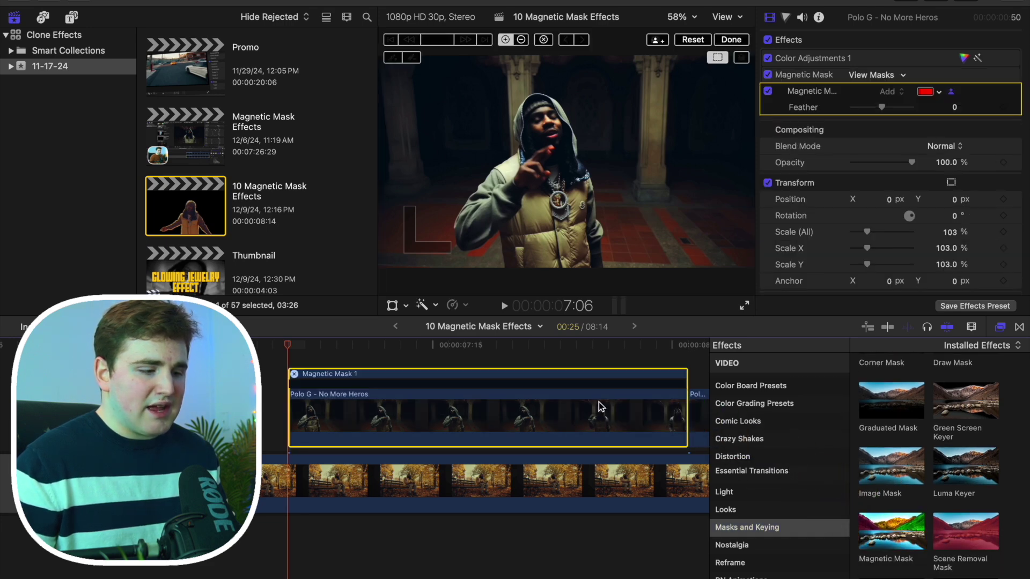
{"action": "left_click", "coordinate": [1001, 329]}
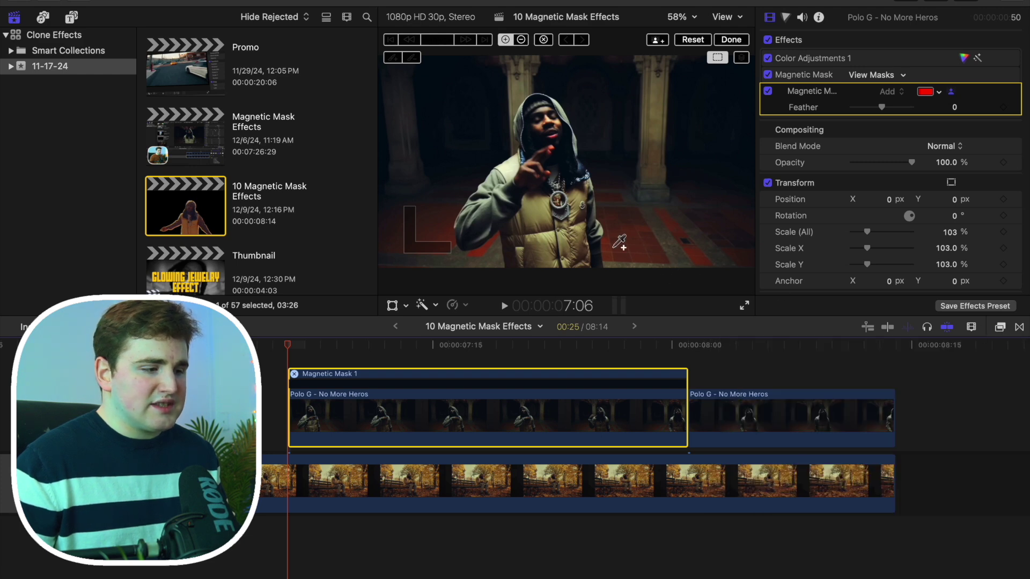
Mask the man's whole figure by adding points on his pendant and on his bent sleeve.
{"action": "left_click", "coordinate": [558, 198]}
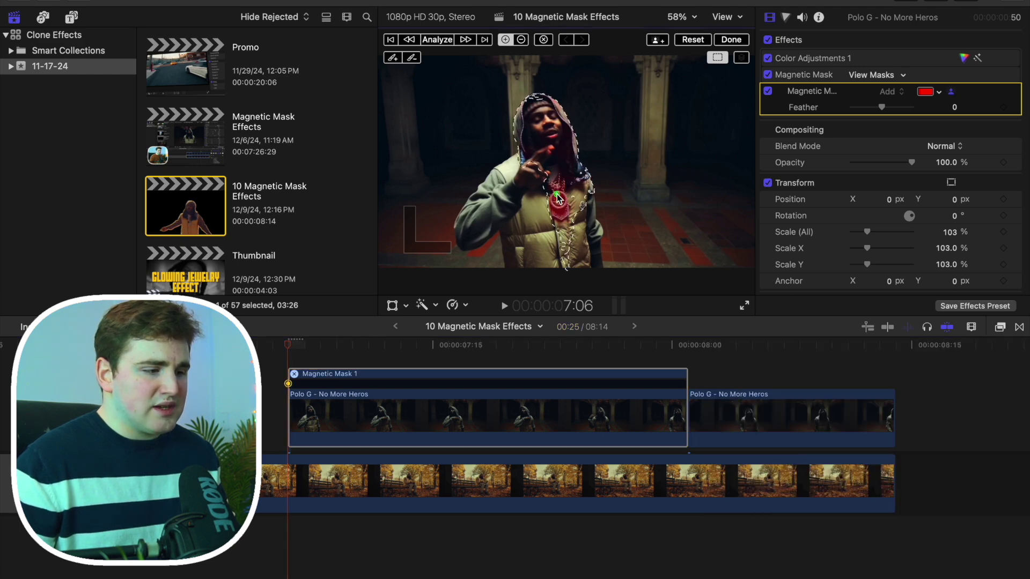
{"action": "left_click", "coordinate": [508, 202]}
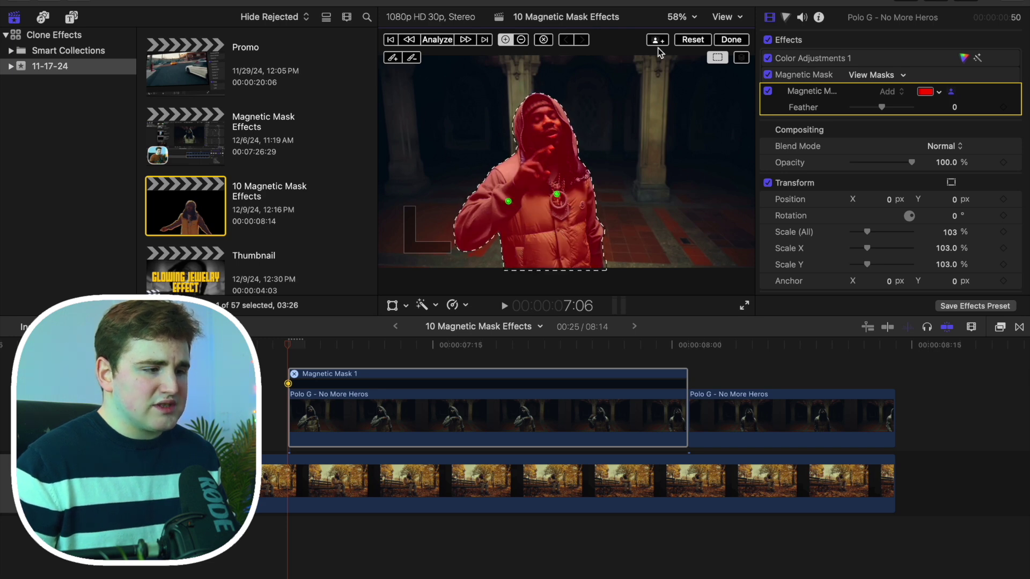
Brush the red floor area beneath the man's elbow out of the mask with a smaller removal brush, working at 200% view.
{"action": "left_click", "coordinate": [680, 20]}
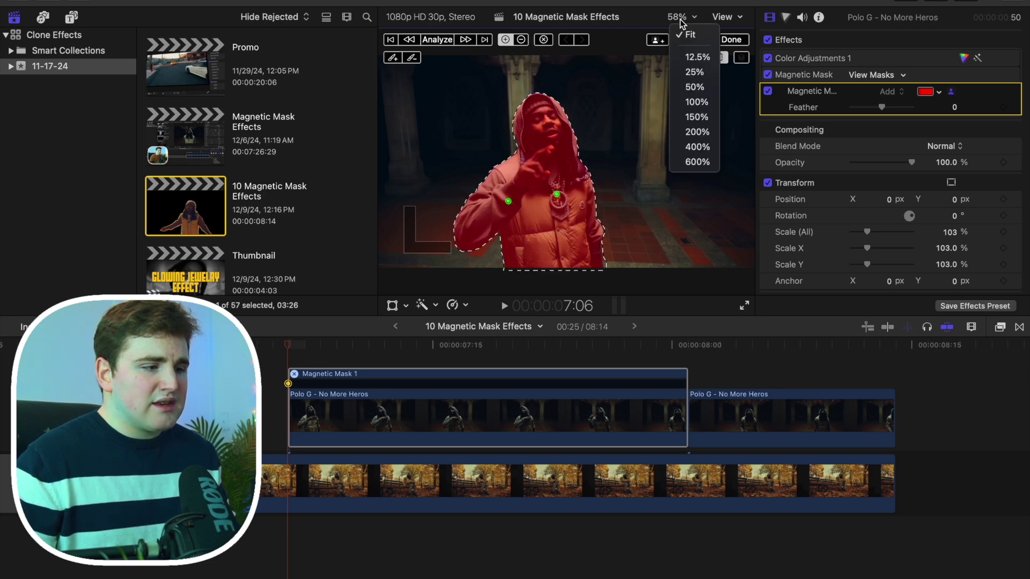
{"action": "left_click", "coordinate": [693, 132]}
{"action": "left_click_drag", "start_coordinate": [730, 162], "coordinate": [724, 170]}
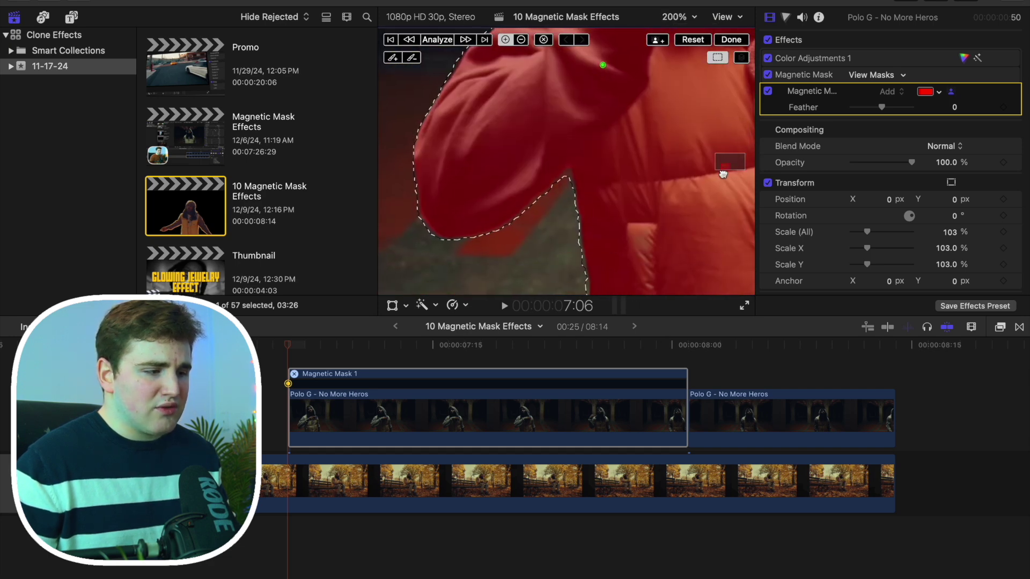
{"action": "left_click", "coordinate": [412, 59]}
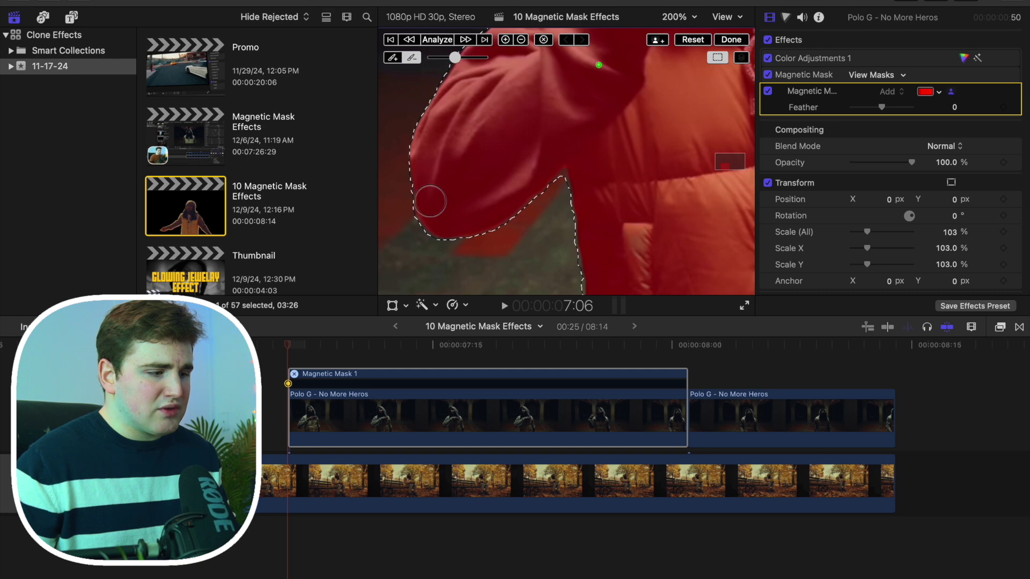
{"action": "left_click_drag", "start_coordinate": [455, 57], "coordinate": [442, 58]}
{"action": "mouse_move", "coordinate": [453, 250]}
{"action": "left_mouse_down"}
{"action": "mouse_move", "coordinate": [496, 246]}
{"action": "mouse_move", "coordinate": [527, 227]}
{"action": "left_mouse_up"}
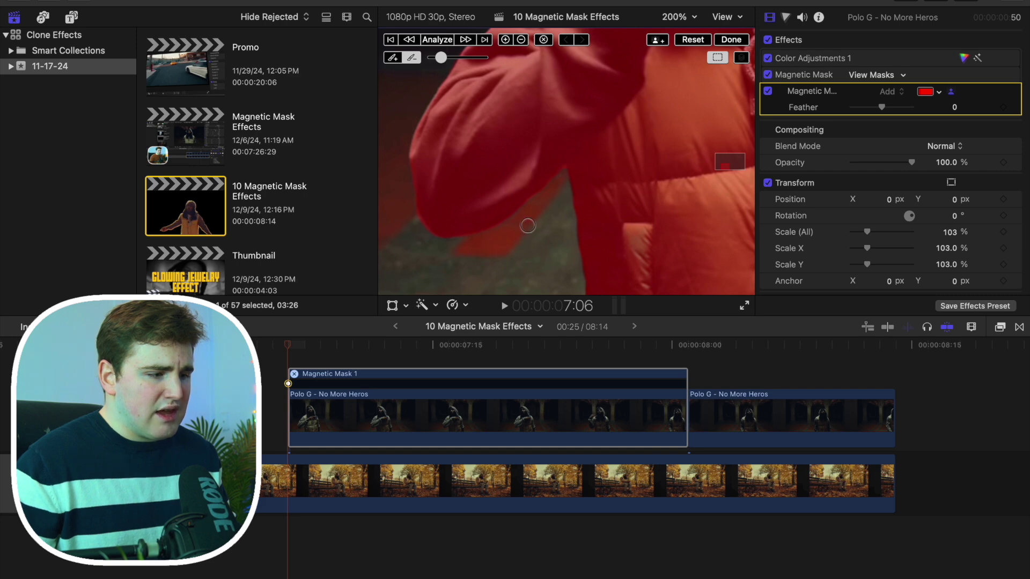
{"action": "left_click_drag", "start_coordinate": [557, 190], "coordinate": [547, 204]}
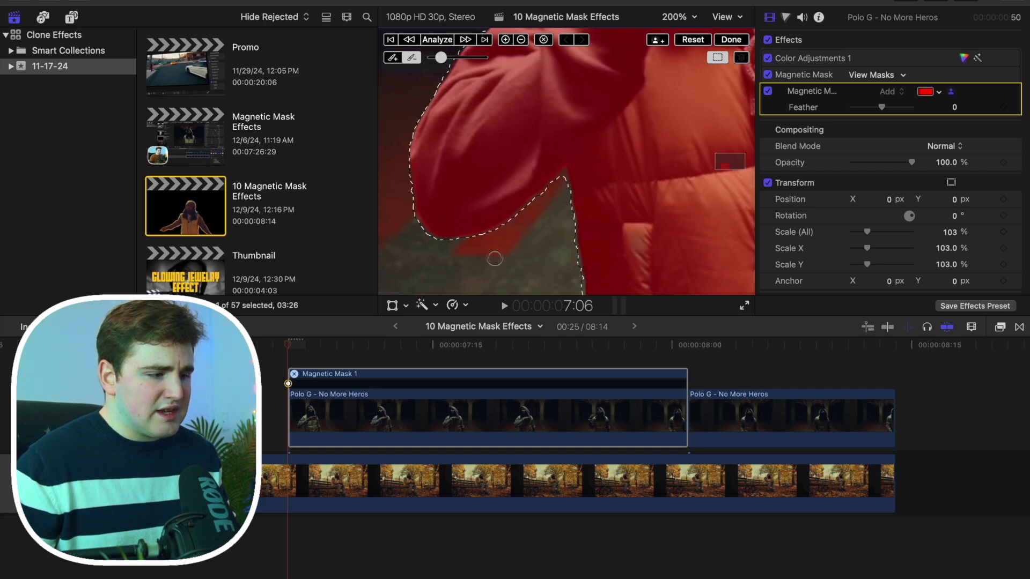
{"action": "left_click_drag", "start_coordinate": [461, 250], "coordinate": [493, 249]}
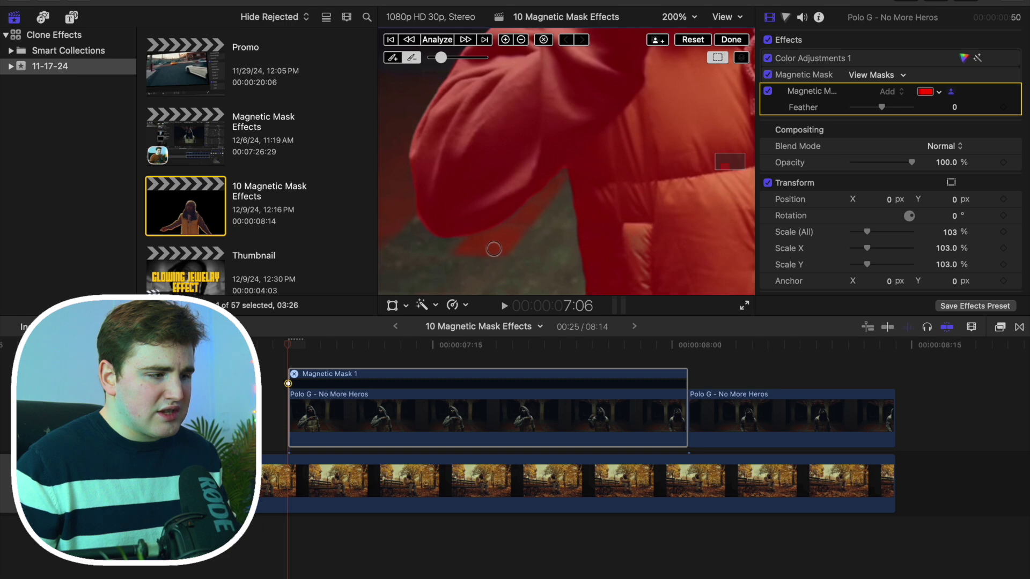
{"action": "left_click_drag", "start_coordinate": [537, 217], "coordinate": [531, 214]}
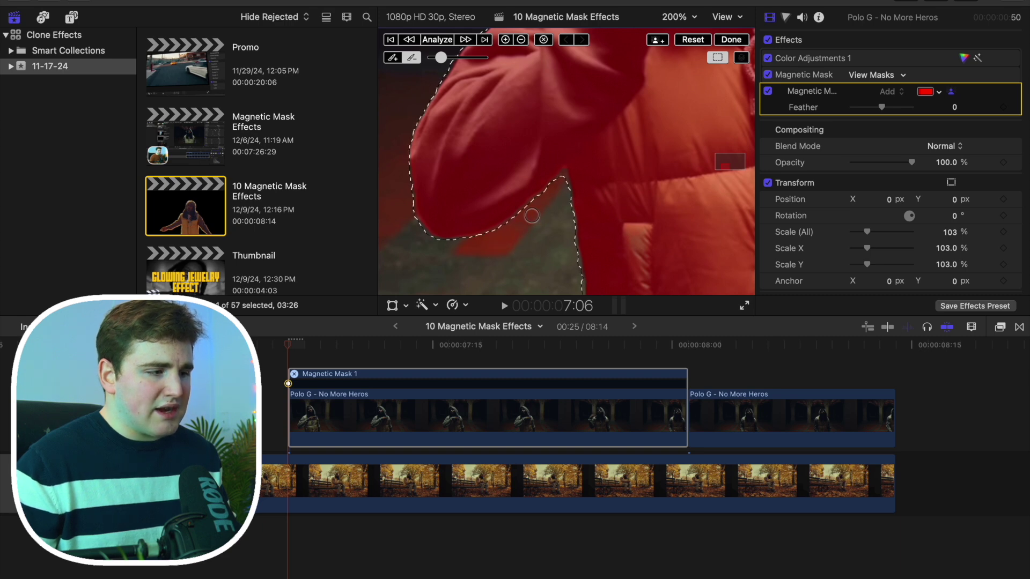
Exclude the floor patch below the elbow from the mask with a subtract point, and fit the whole frame again.
{"action": "left_click", "coordinate": [522, 42]}
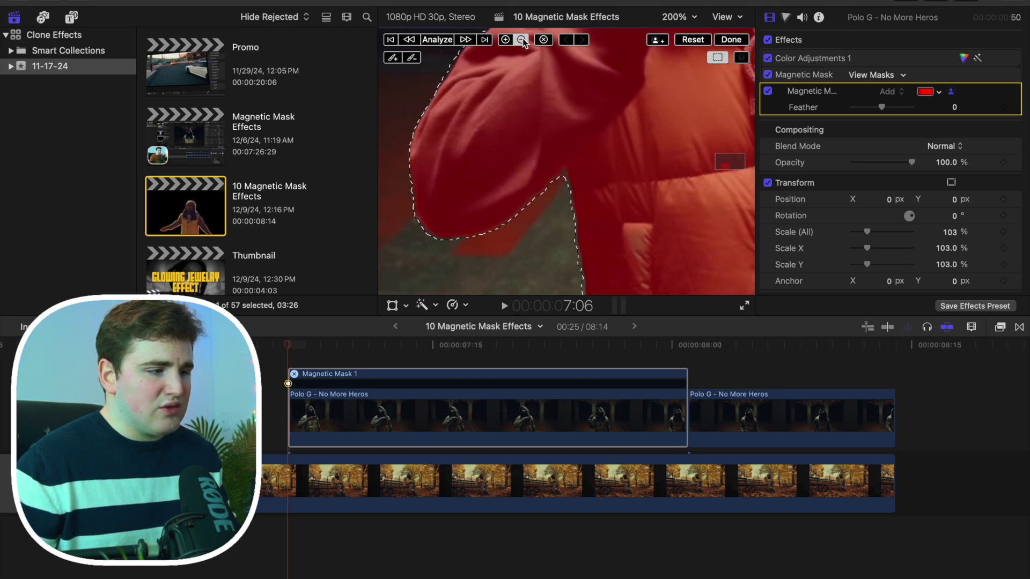
{"action": "left_click", "coordinate": [508, 245]}
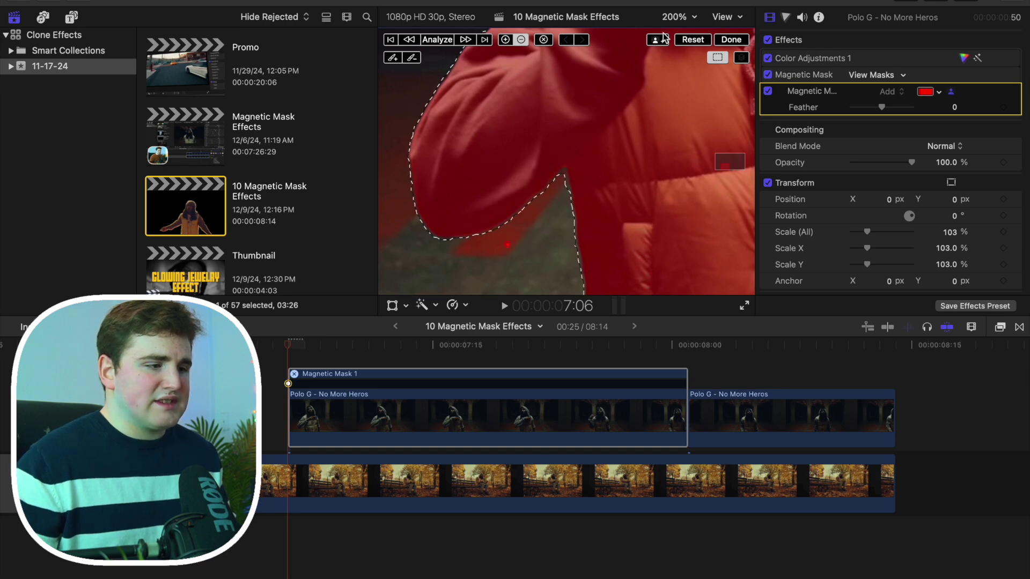
{"action": "left_click", "coordinate": [674, 18]}
{"action": "left_click", "coordinate": [679, 32]}
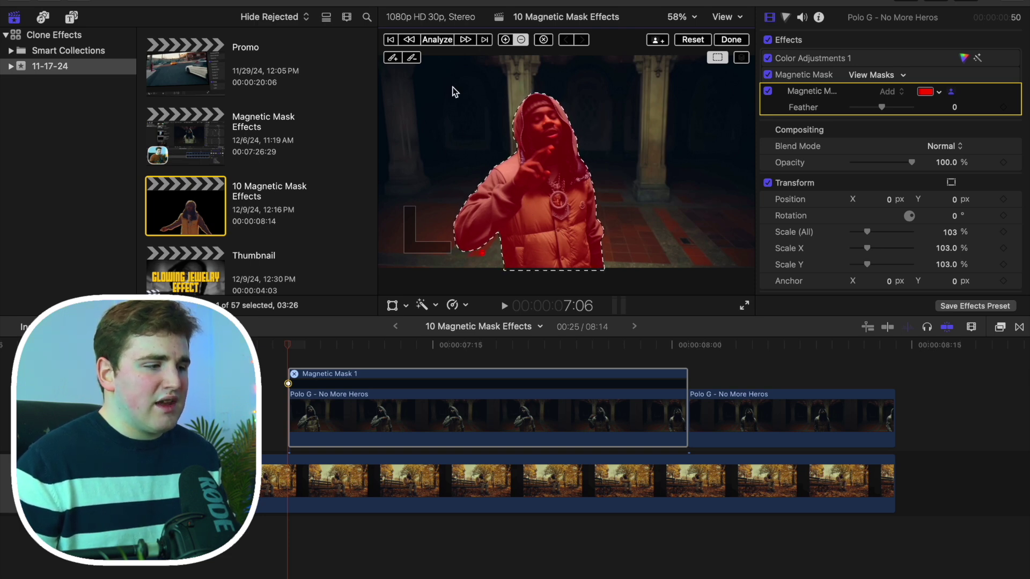
Analyze the magnetic mask across the clip, finish mask editing, and preview the cutout over the park background.
{"action": "left_click", "coordinate": [437, 42]}
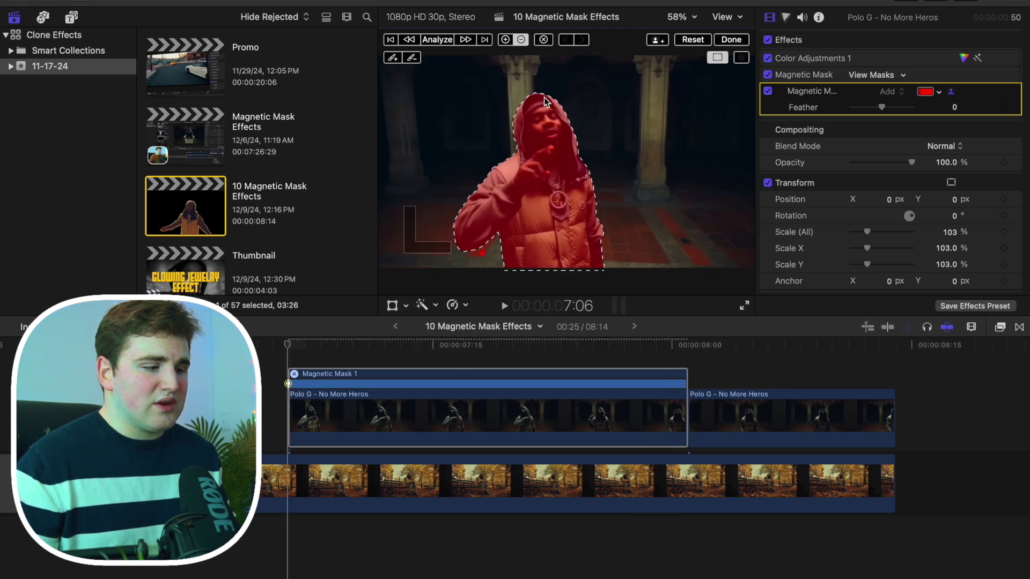
{"action": "left_click", "coordinate": [731, 40]}
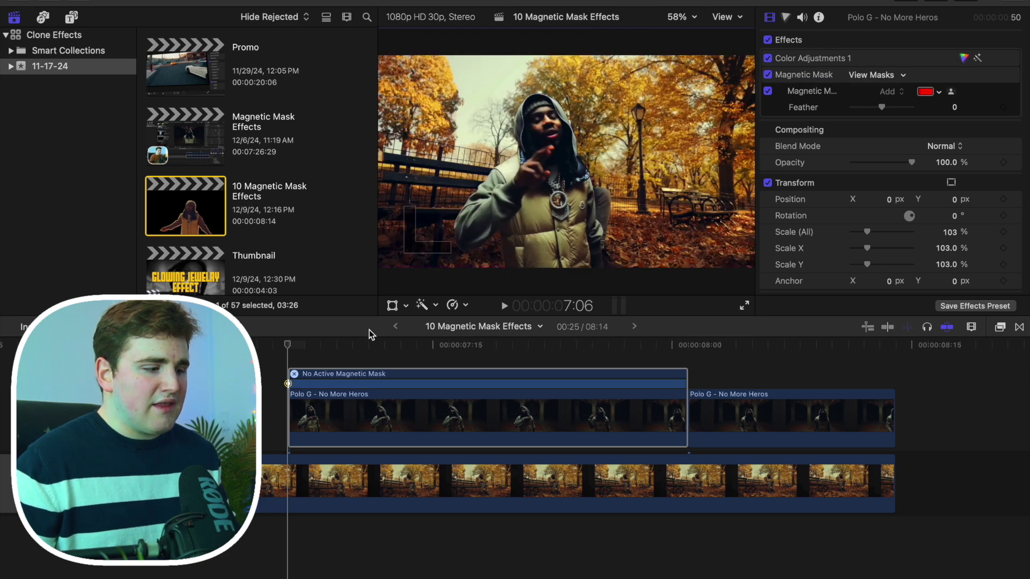
{"action": "left_click_drag", "start_coordinate": [288, 346], "coordinate": [478, 385]}
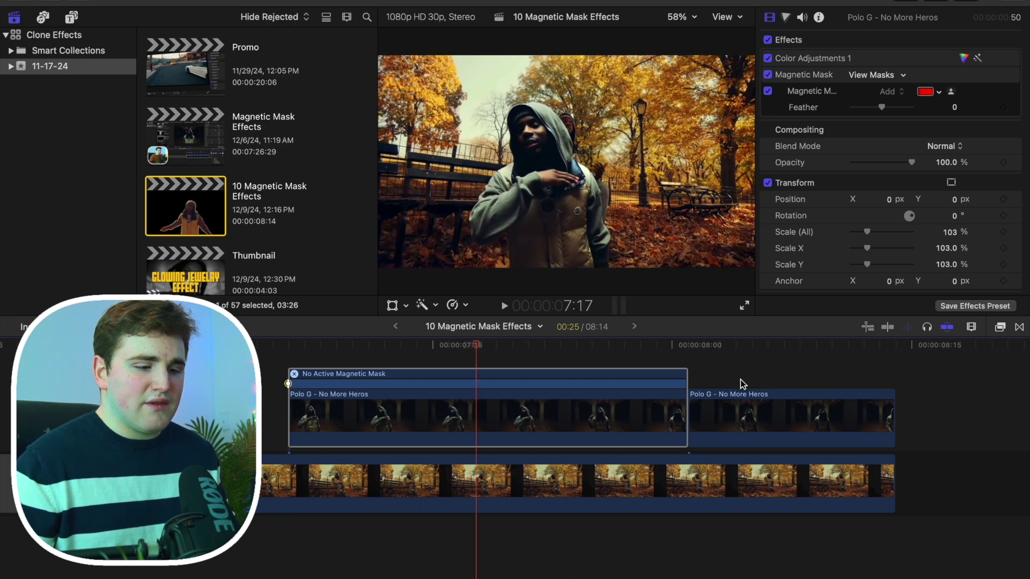
Apply the Page Curl effect from The Ultimate Bundle to the masked clip.
{"action": "left_click", "coordinate": [1001, 329]}
{"action": "scroll", "coordinate": [782, 491], "scroll_direction": "down", "scroll_amount": 5}
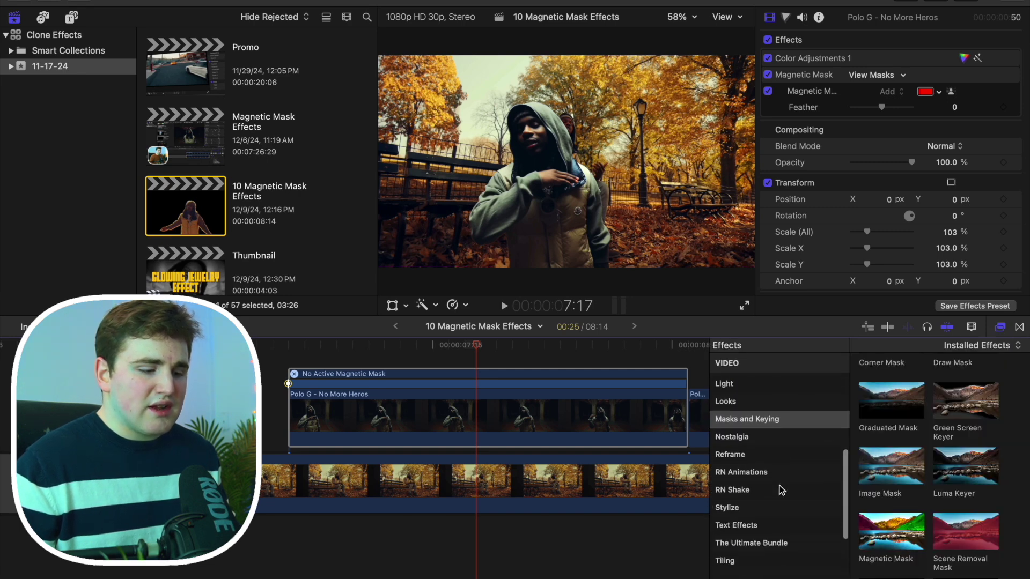
{"action": "left_click", "coordinate": [776, 477]}
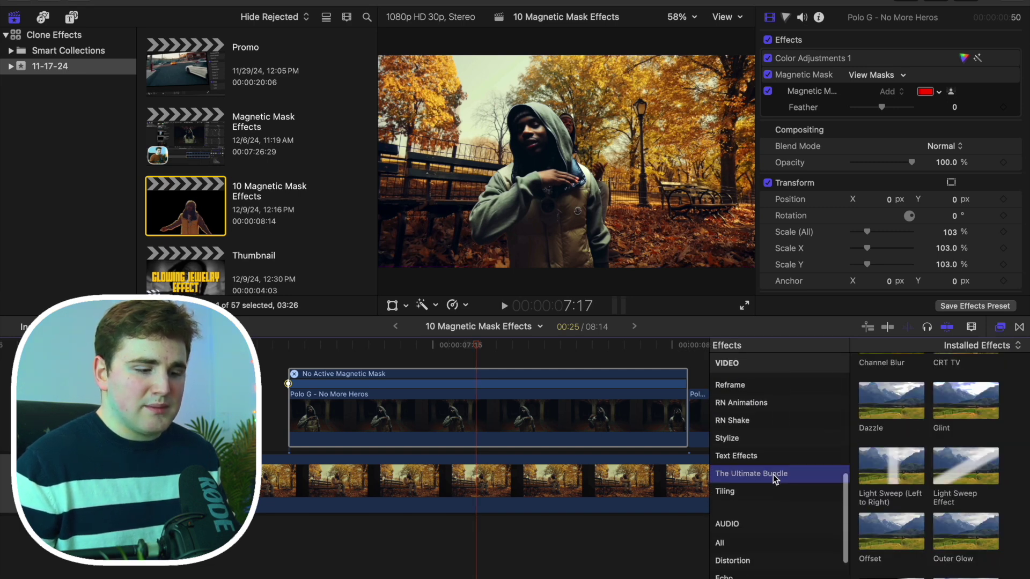
{"action": "scroll", "coordinate": [884, 491], "scroll_direction": "down", "scroll_amount": 4}
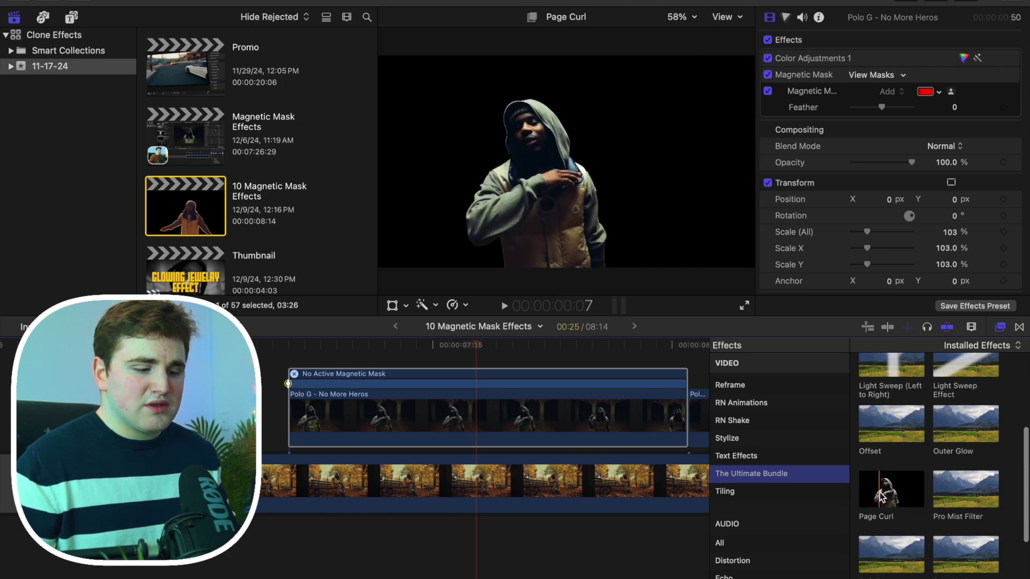
{"action": "left_click_drag", "start_coordinate": [884, 498], "coordinate": [612, 414]}
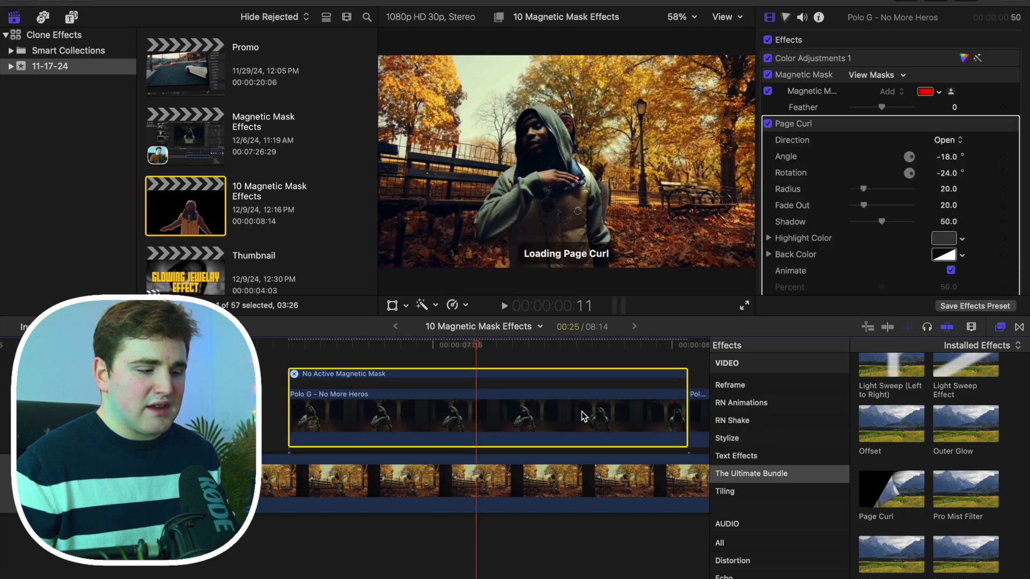
{"action": "left_click", "coordinate": [1000, 329]}
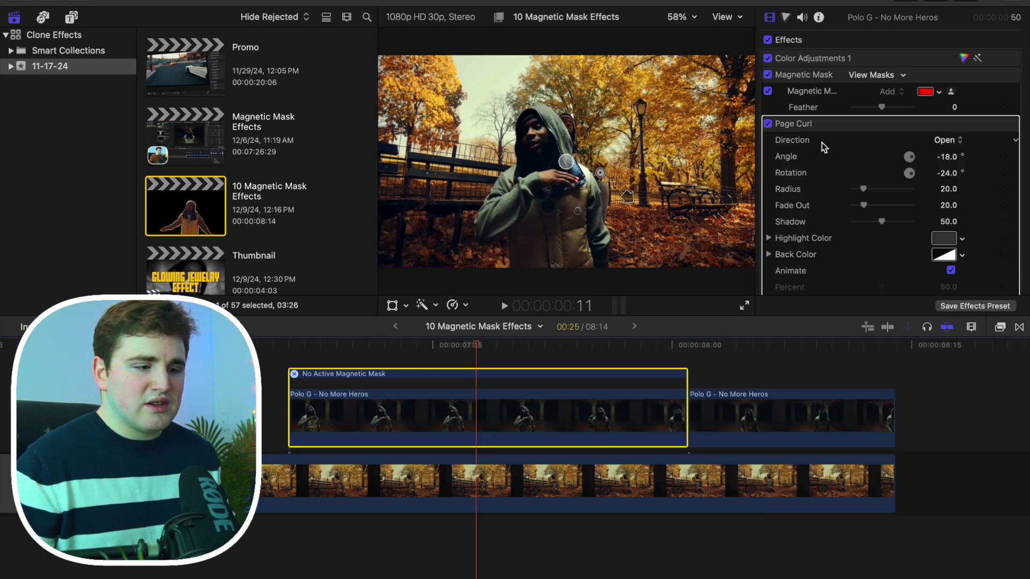
Set the Page Curl direction to Close and preview the curl around 7:19.
{"action": "left_click", "coordinate": [954, 141]}
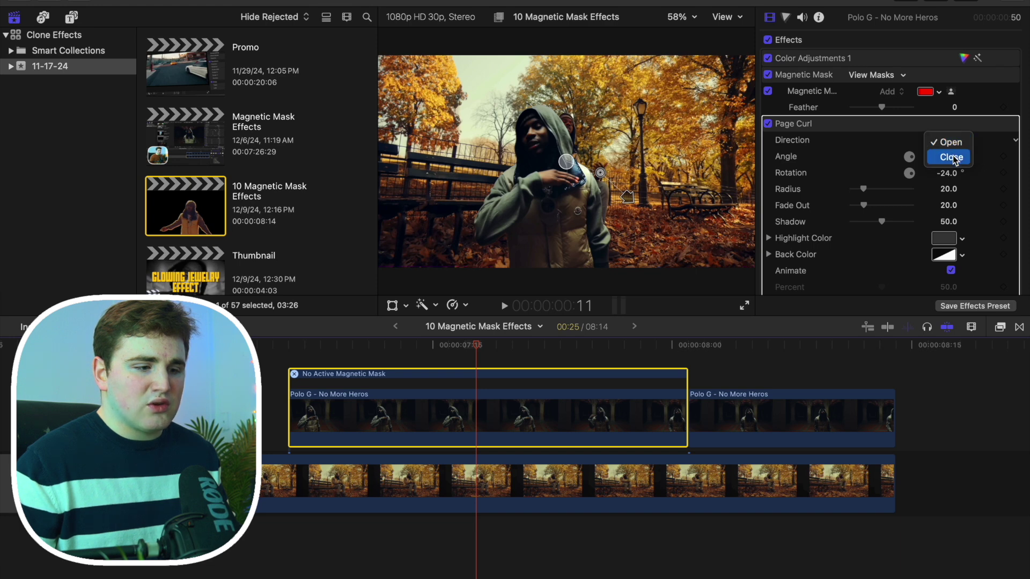
{"action": "left_click", "coordinate": [952, 155]}
{"action": "scroll", "coordinate": [914, 239], "scroll_direction": "down", "scroll_amount": 3}
{"action": "scroll", "coordinate": [915, 239], "scroll_direction": "up", "scroll_amount": 3}
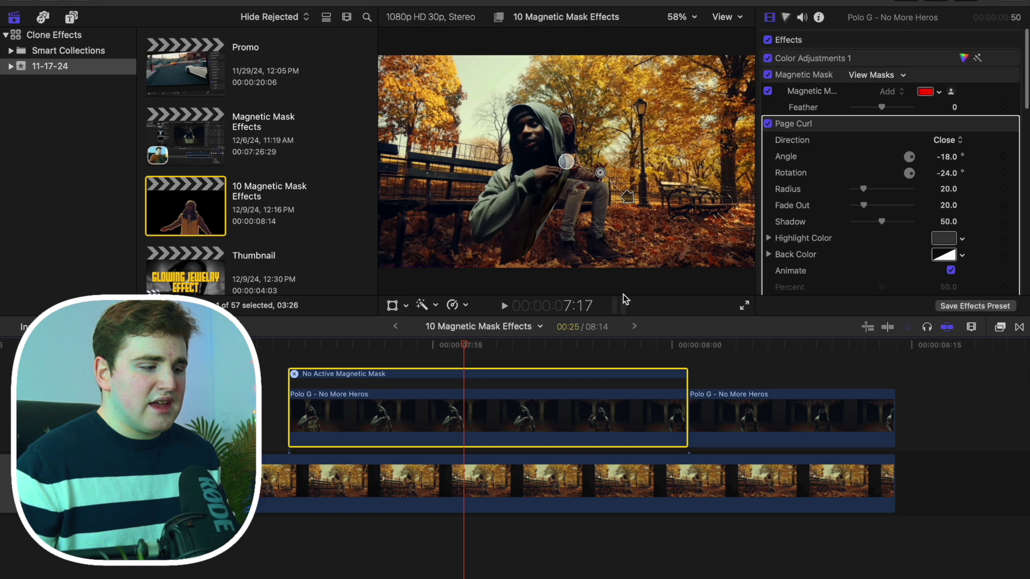
{"action": "left_click_drag", "start_coordinate": [466, 350], "coordinate": [500, 362]}
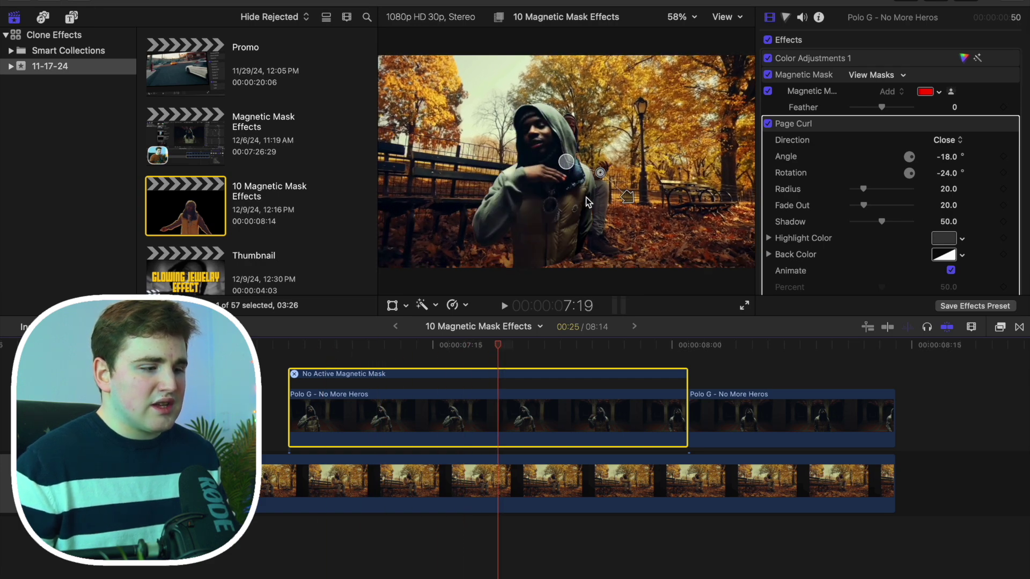
Set the Page Curl angle to about 68.8° and its rotation to about 8.7°, and play back the transition.
{"action": "left_click_drag", "start_coordinate": [600, 173], "coordinate": [587, 125]}
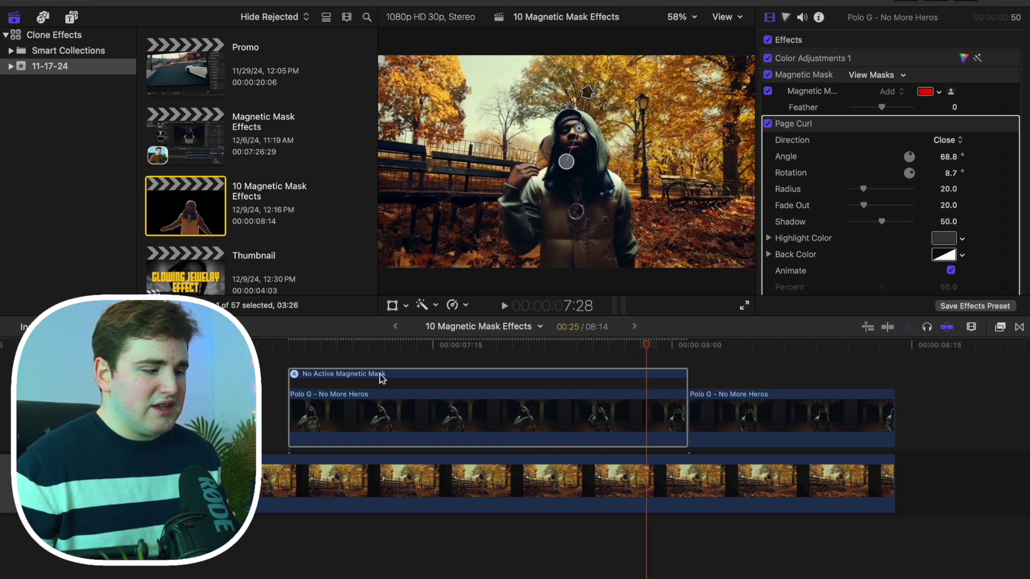
{"action": "left_click", "coordinate": [128, 537]}
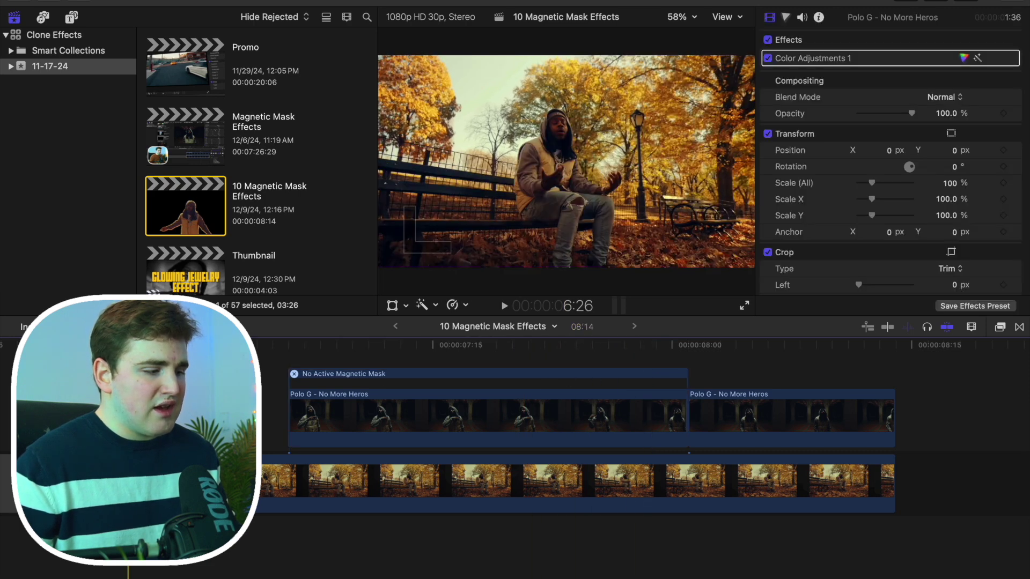
{"action": "key", "text": "space"}
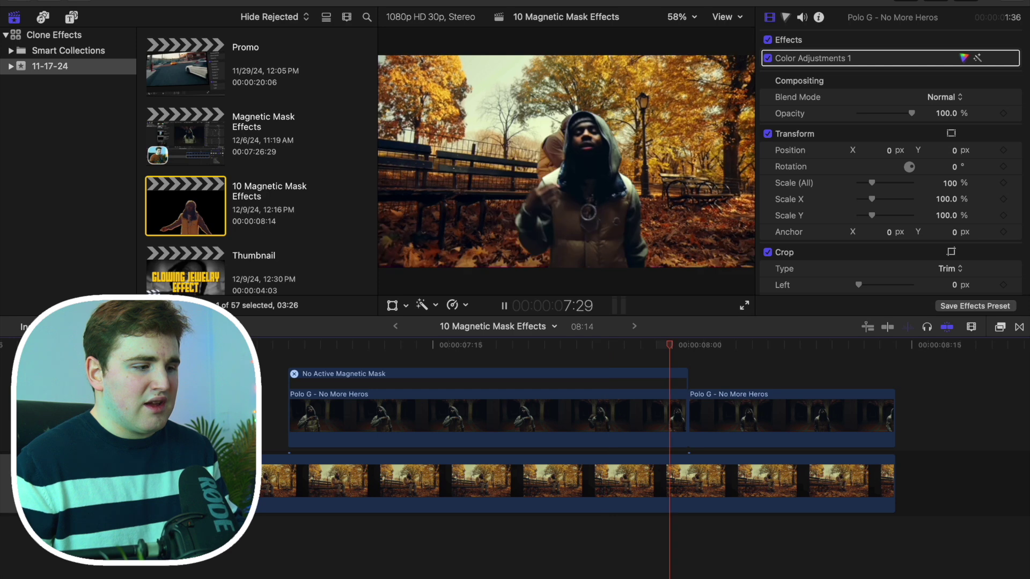
{"action": "key", "text": "space"}
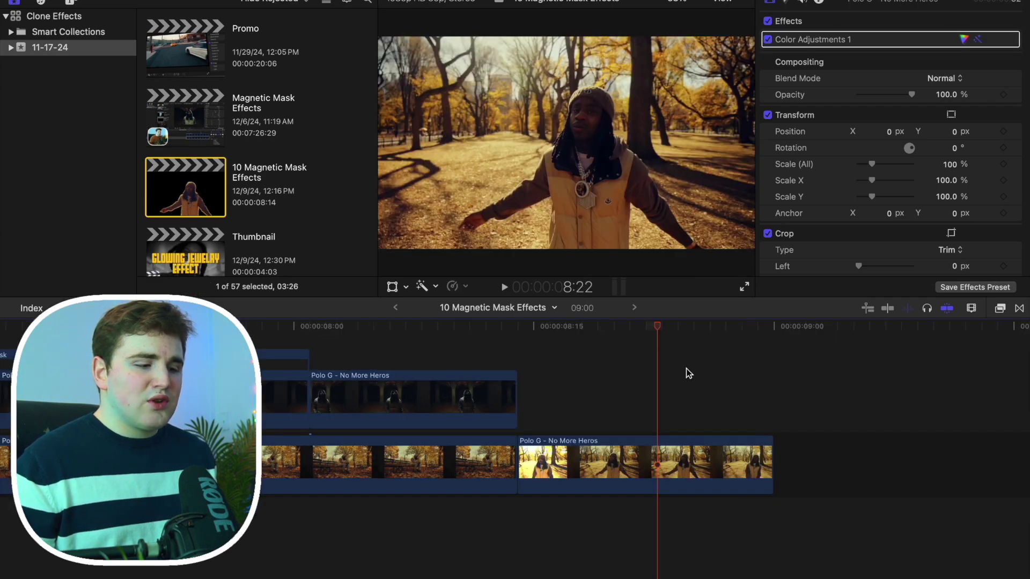
Duplicate the park clip that starts at 8:14 onto the layer directly above it.
{"action": "left_click_drag", "start_coordinate": [659, 334], "coordinate": [626, 346]}
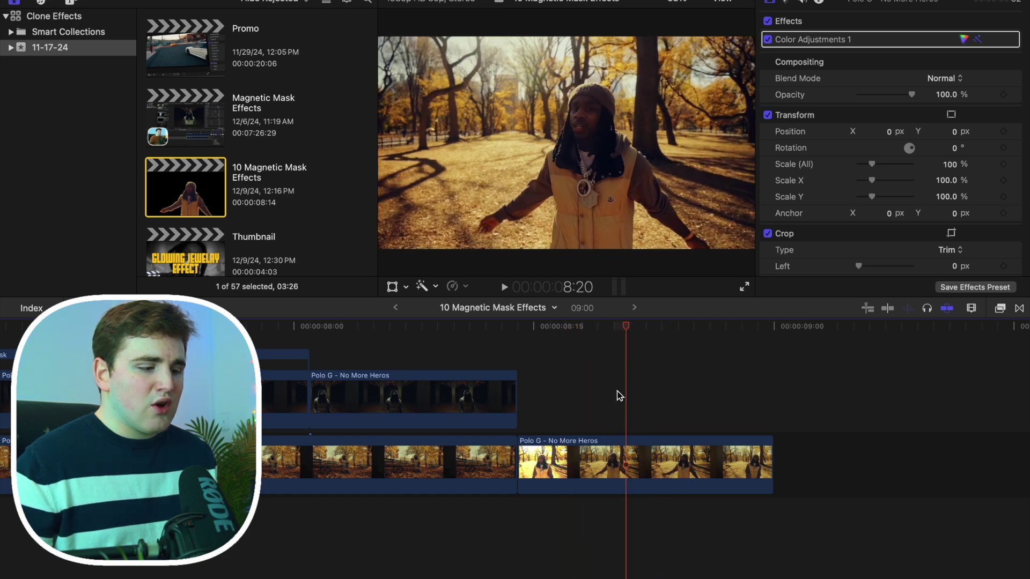
{"action": "left_click", "coordinate": [610, 449]}
{"action": "left_click_drag", "start_coordinate": [610, 450], "coordinate": [614, 393]}
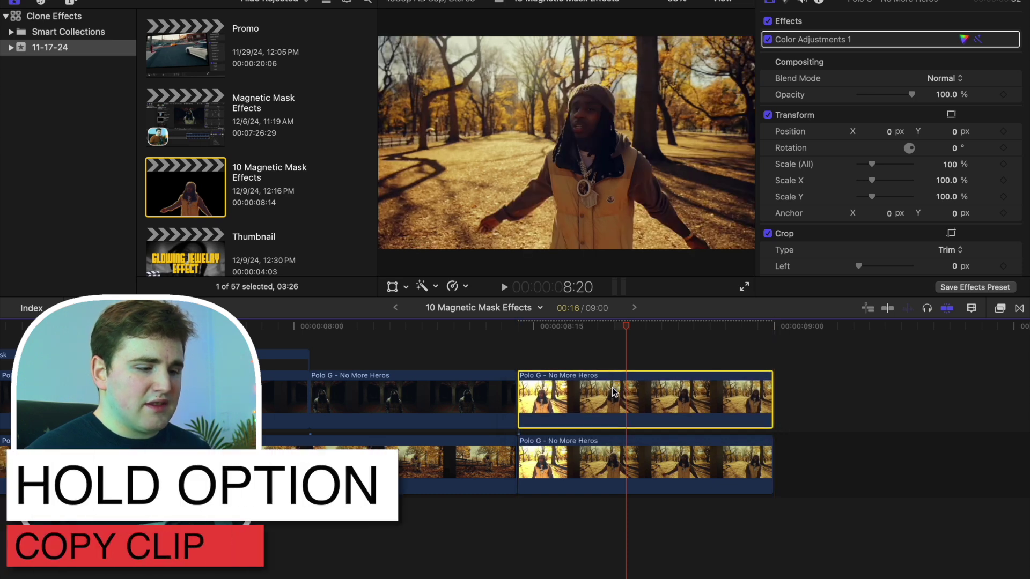
Apply the Magnetic Mask effect from Masks and Keying to the duplicated clip, with the playhead at its first frame, 8:14.
{"action": "left_click", "coordinate": [523, 358]}
{"action": "left_click", "coordinate": [1001, 309]}
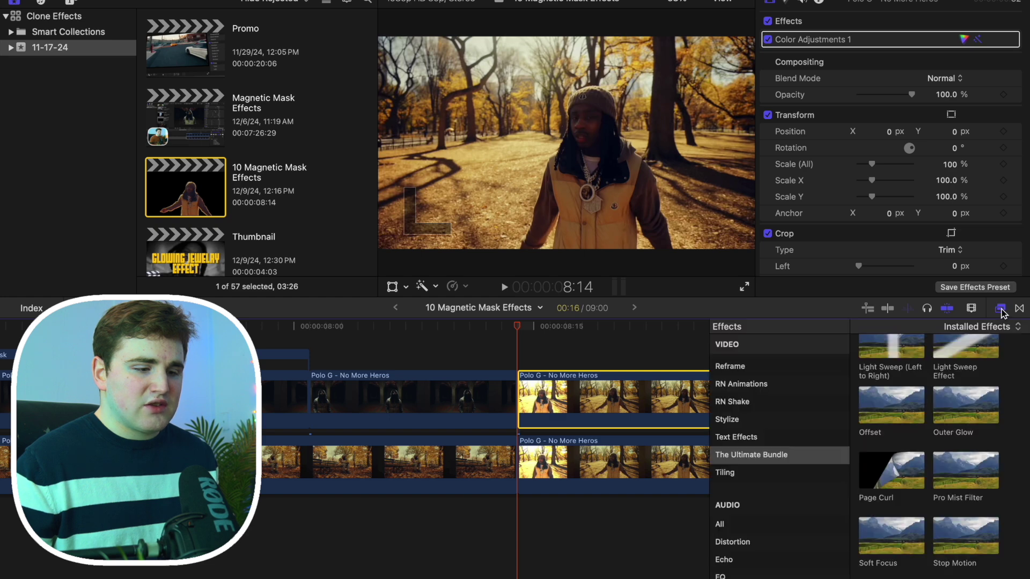
{"action": "scroll", "coordinate": [758, 461], "scroll_direction": "up", "scroll_amount": 5}
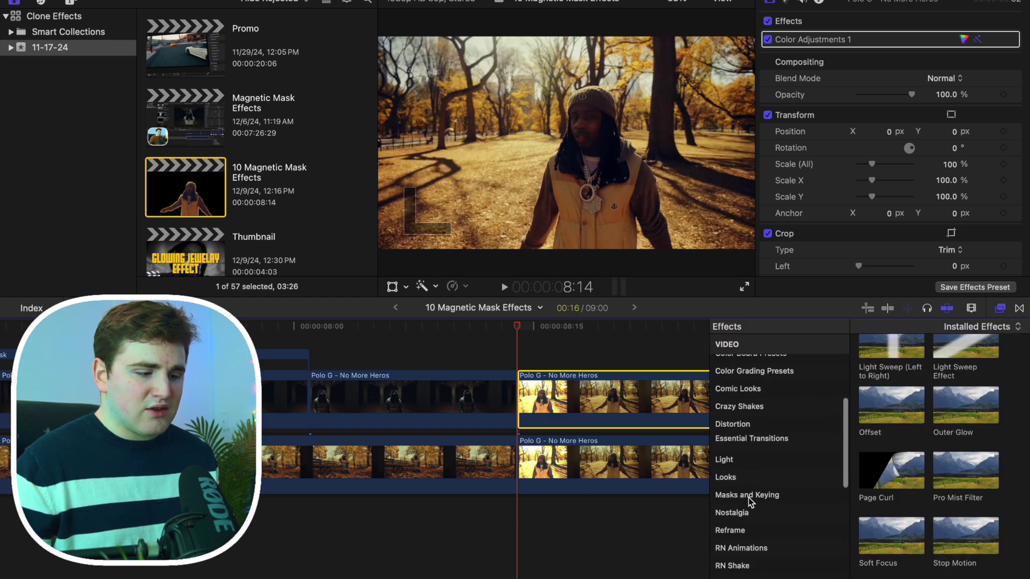
{"action": "left_click", "coordinate": [750, 501]}
{"action": "left_click_drag", "start_coordinate": [887, 485], "coordinate": [644, 395]}
{"action": "left_click", "coordinate": [999, 309]}
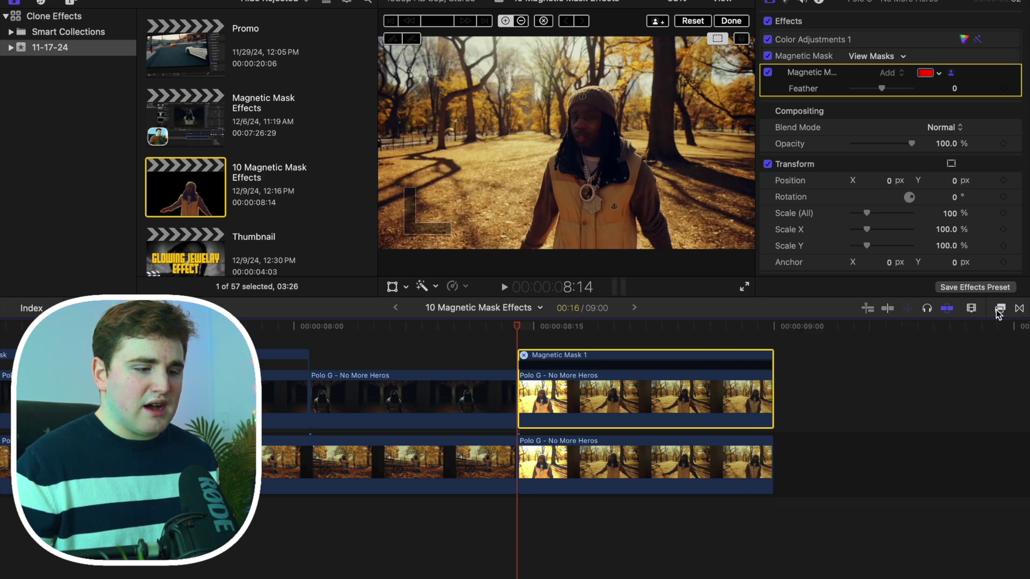
Select the man with a mask point on his chest and ready a small subtract brush for checking the mask edges.
{"action": "left_click", "coordinate": [592, 187]}
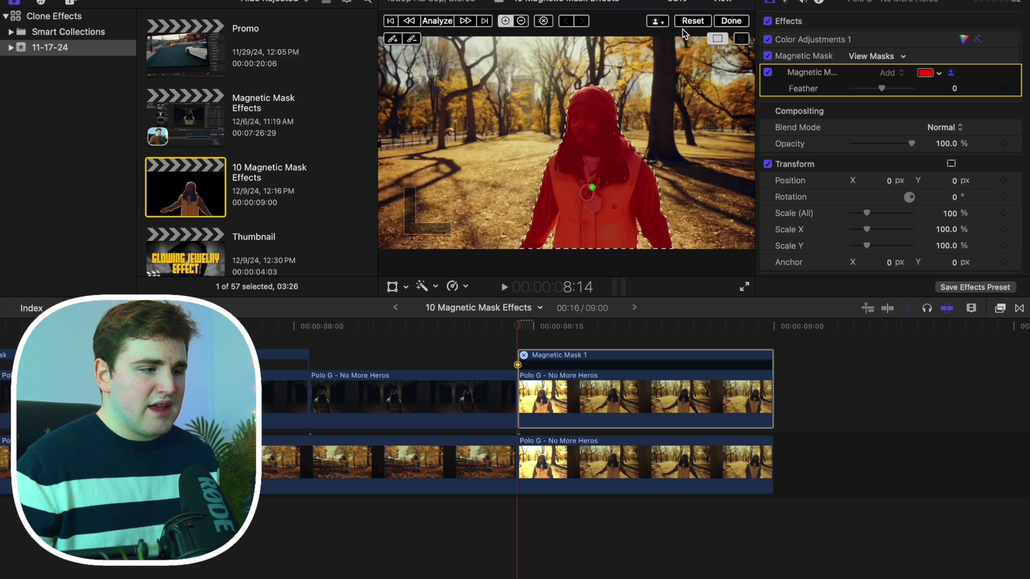
{"action": "left_click", "coordinate": [682, 3]}
{"action": "left_click", "coordinate": [682, 114]}
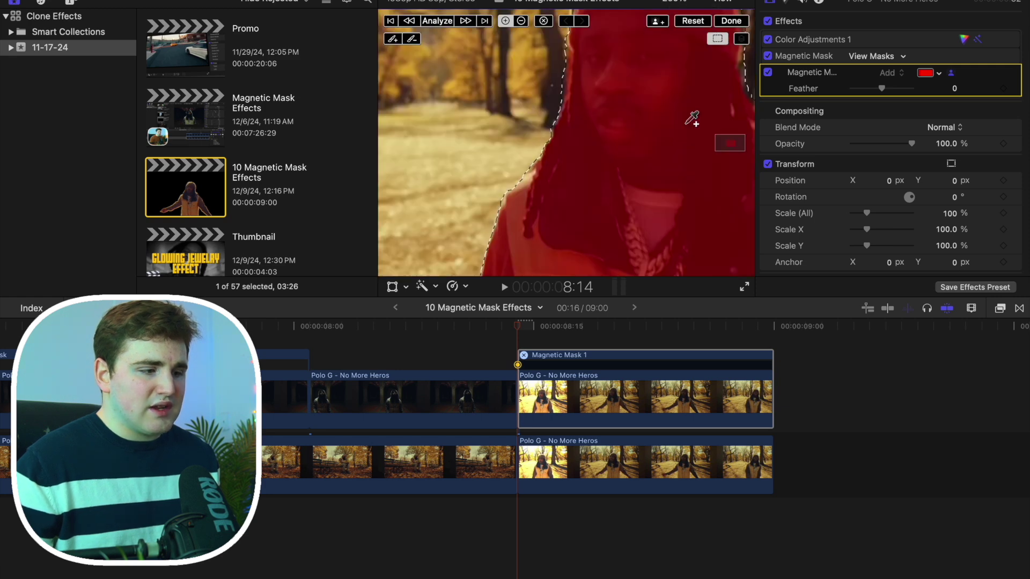
{"action": "left_click_drag", "start_coordinate": [724, 141], "coordinate": [729, 150]}
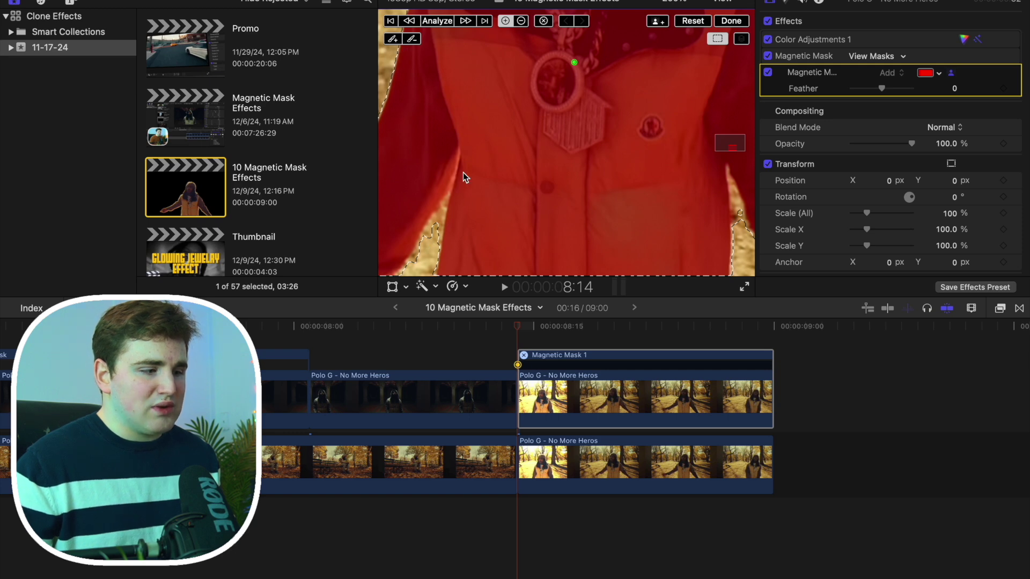
{"action": "left_click", "coordinate": [410, 43]}
{"action": "left_click_drag", "start_coordinate": [452, 39], "coordinate": [442, 38]}
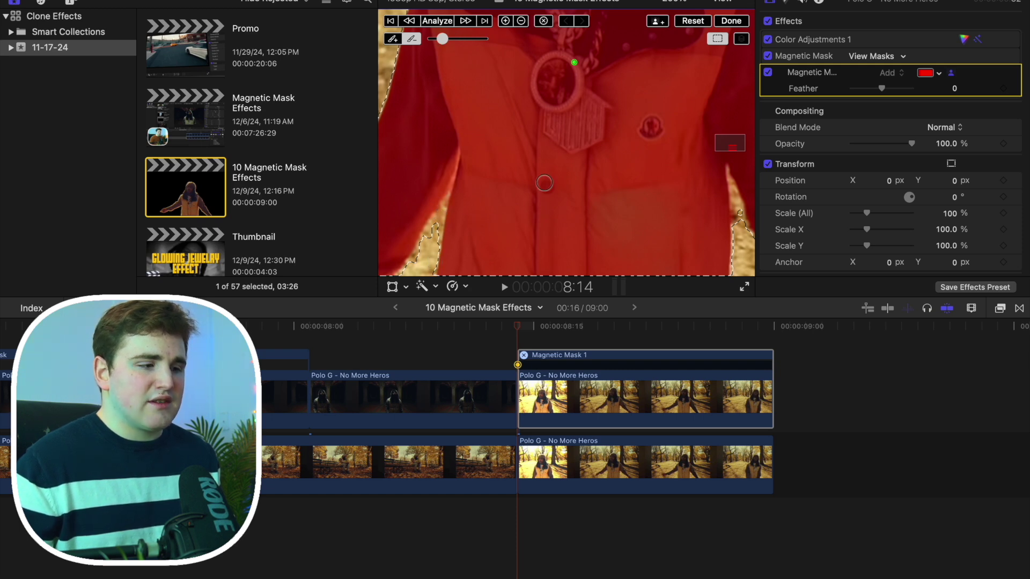
Fit the whole frame, analyze the magnetic mask across the duplicated clip, and finish mask editing.
{"action": "left_click", "coordinate": [678, 3]}
{"action": "left_click", "coordinate": [687, 21]}
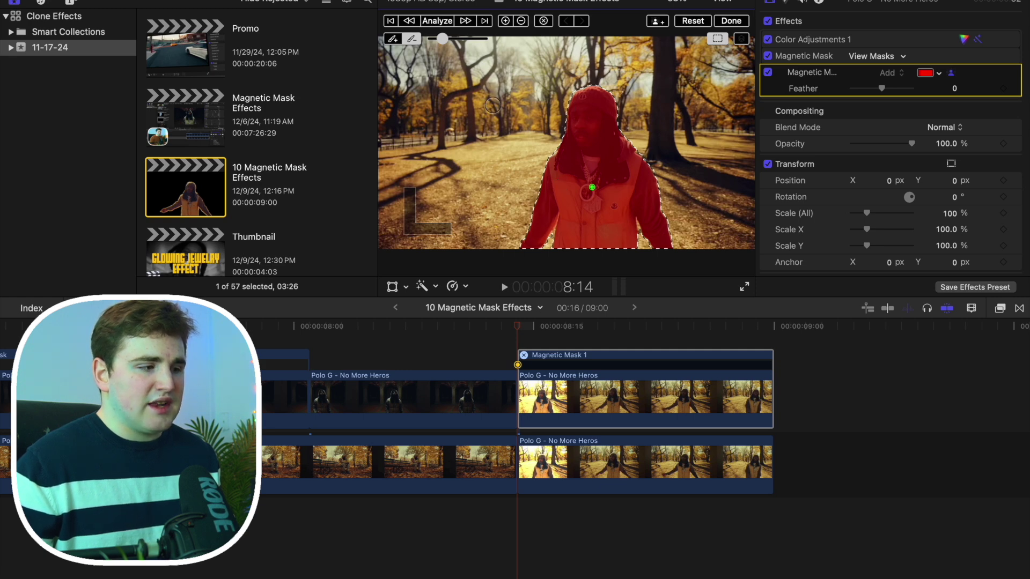
{"action": "left_click", "coordinate": [442, 20]}
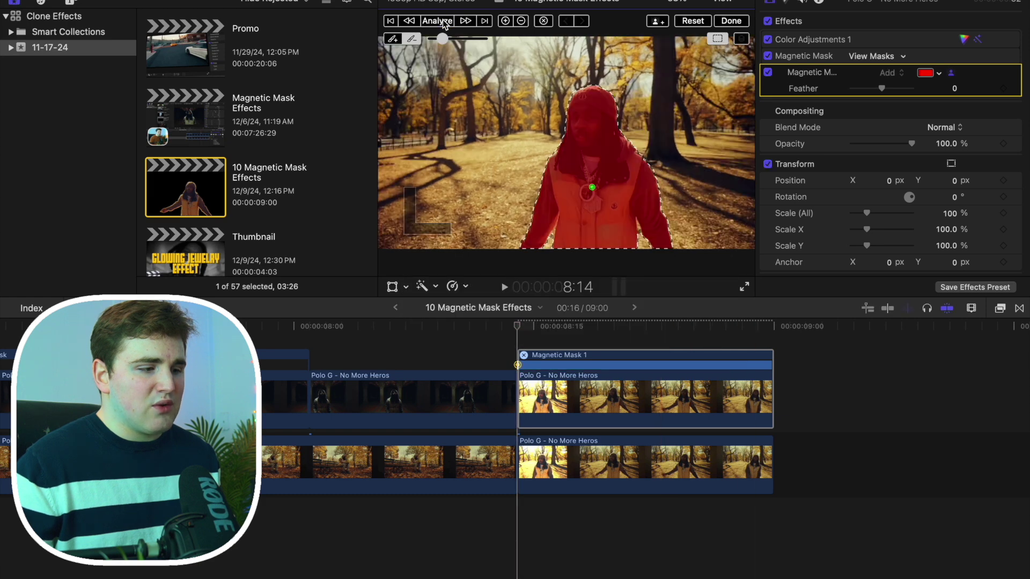
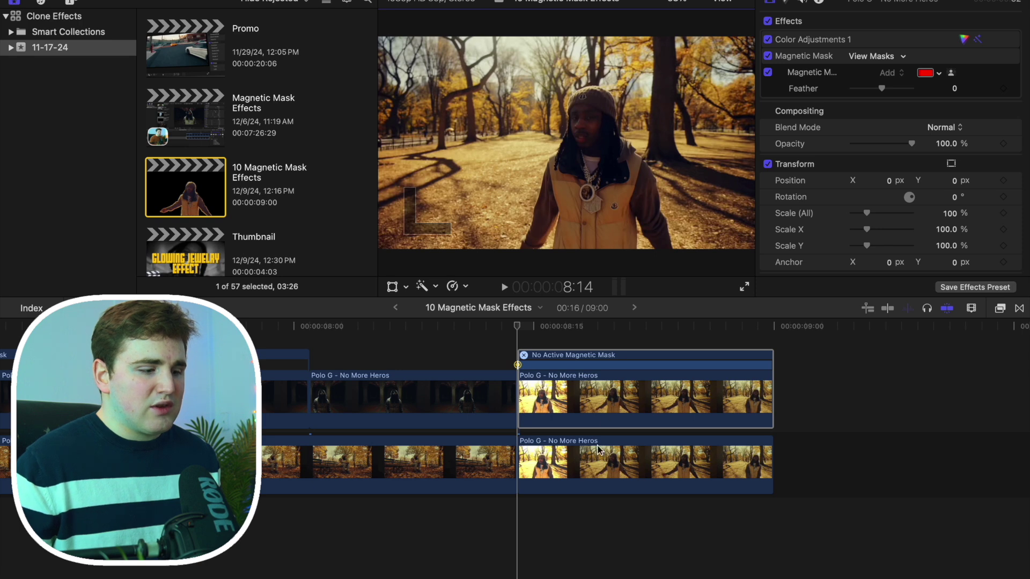
Disable the original park clip underneath to check the masked cutout, and enable it again.
{"action": "left_click", "coordinate": [599, 448]}
{"action": "key", "text": "v"}
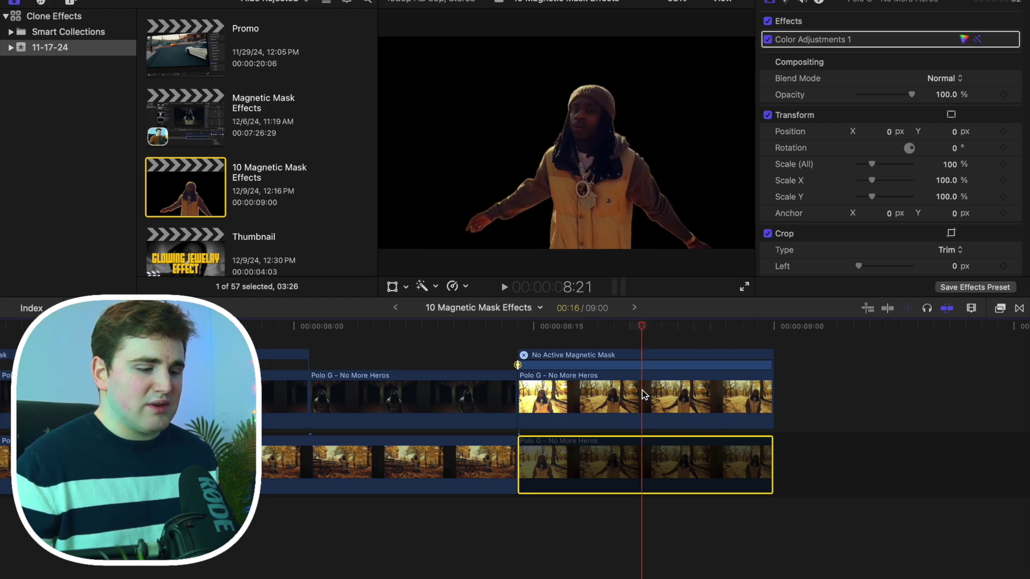
{"action": "key", "text": "v"}
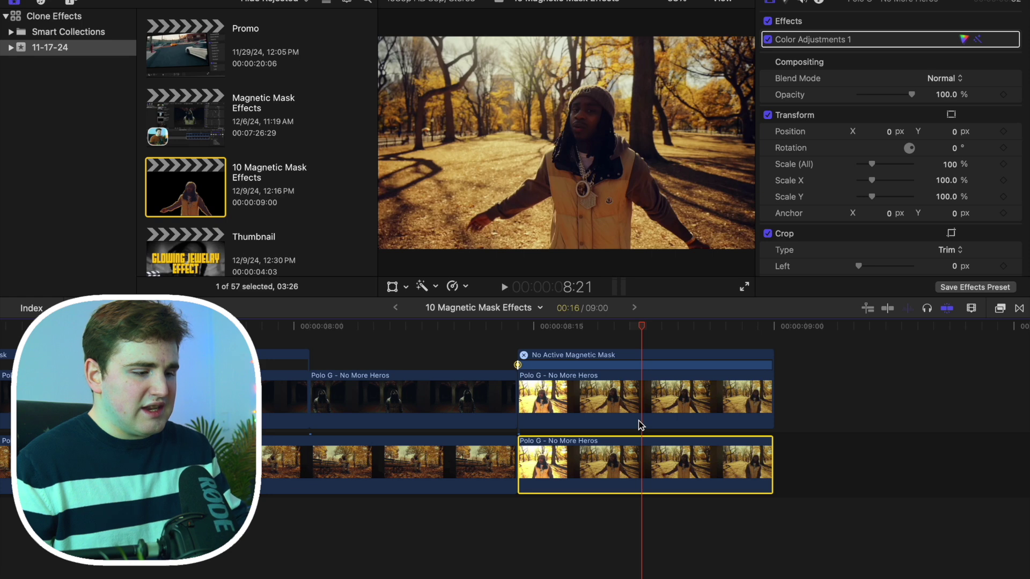
Hide the magnetic mask editor on the masked clip and duplicate that clip onto a third layer above it.
{"action": "scroll", "coordinate": [641, 426], "scroll_direction": "up", "scroll_amount": 5}
{"action": "left_click", "coordinate": [643, 471]}
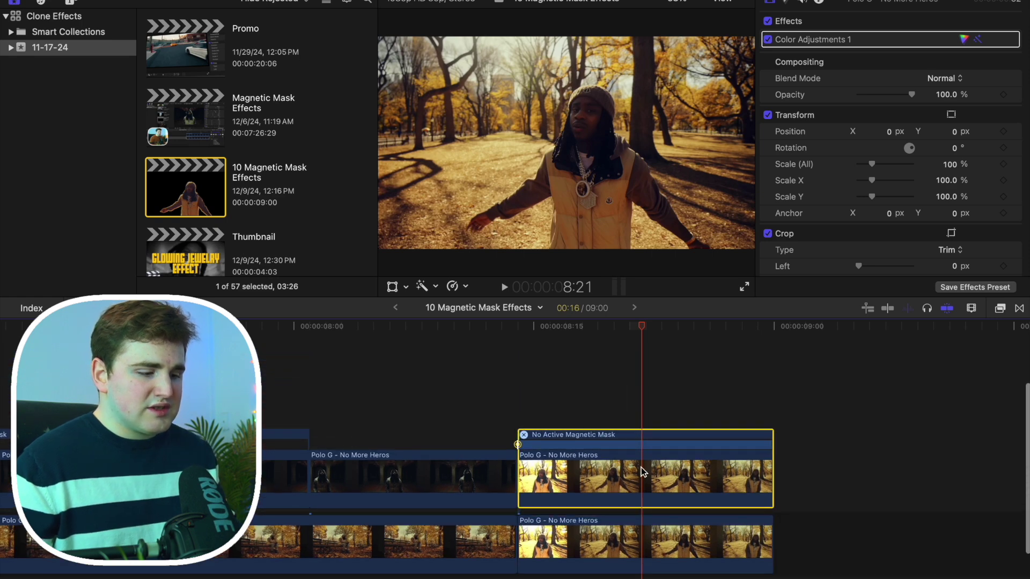
{"action": "right_click", "coordinate": [643, 471]}
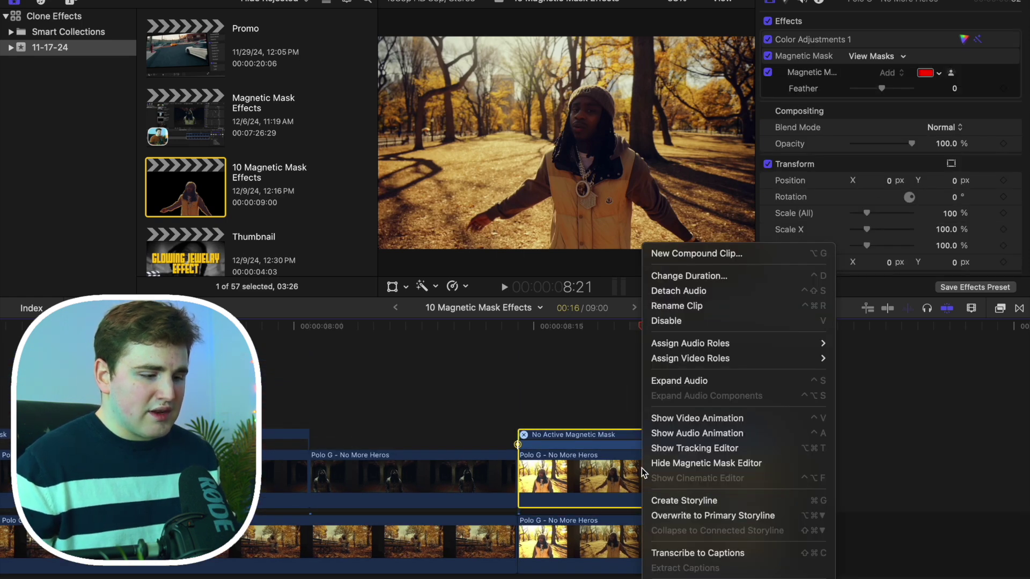
{"action": "left_click", "coordinate": [657, 464]}
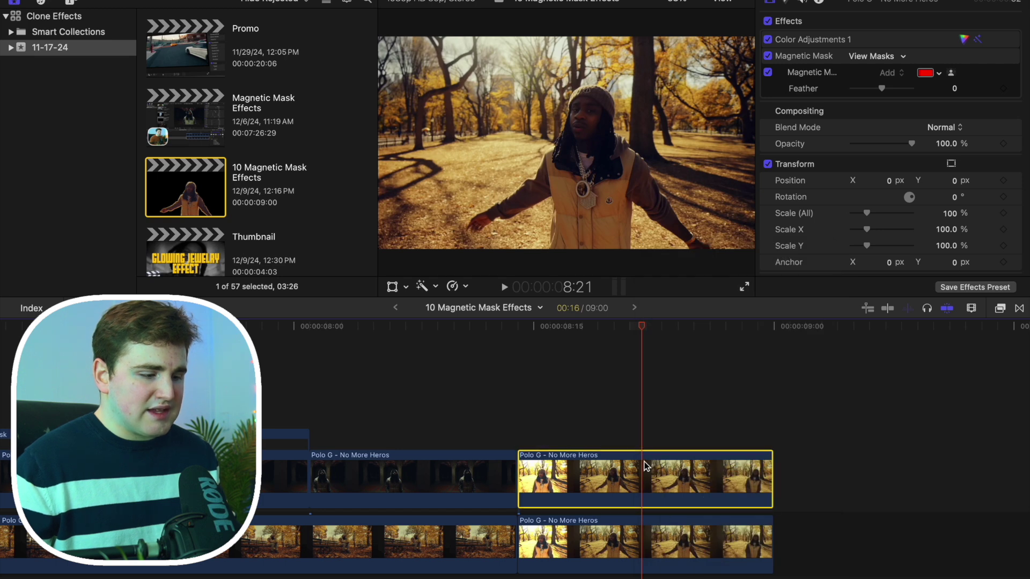
{"action": "left_click_drag", "start_coordinate": [642, 465], "coordinate": [642, 433]}
{"action": "scroll", "coordinate": [638, 471], "scroll_direction": "down", "scroll_amount": 2}
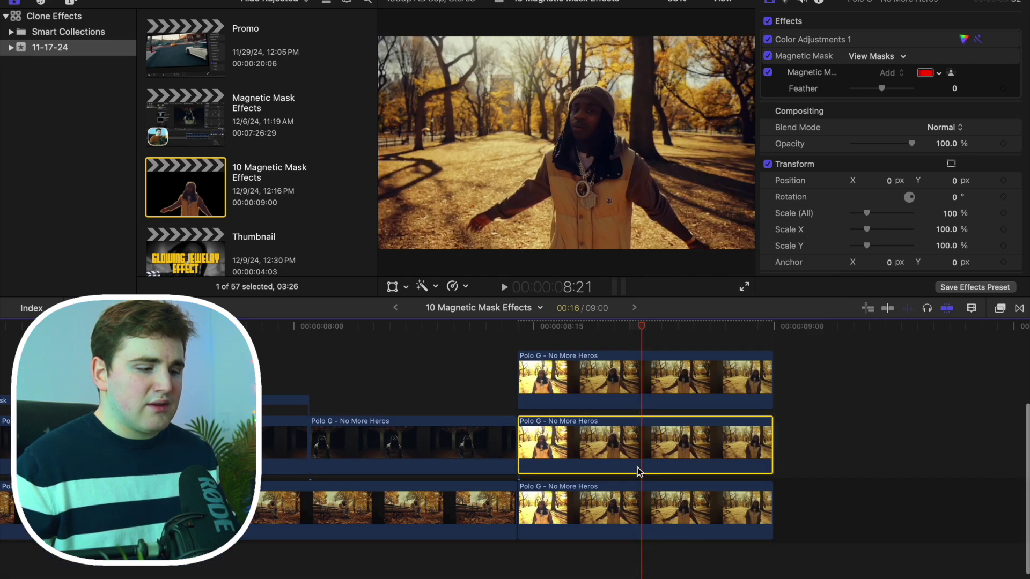
Apply the Stroke effect from The Ultimate Bundle to the middle masked clip.
{"action": "left_click", "coordinate": [1000, 309]}
{"action": "scroll", "coordinate": [752, 526], "scroll_direction": "down", "scroll_amount": 3}
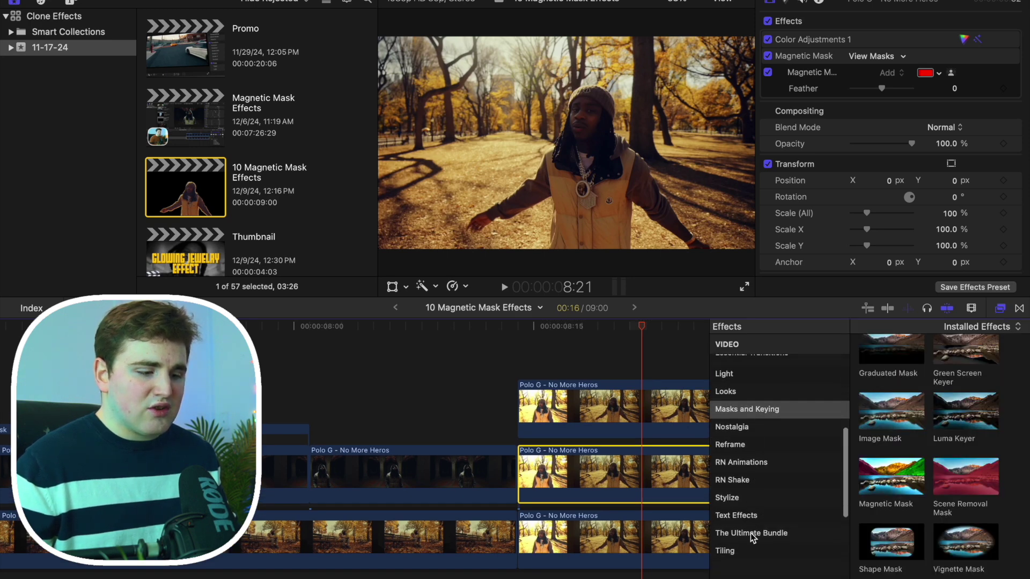
{"action": "left_click", "coordinate": [751, 534]}
{"action": "scroll", "coordinate": [872, 469], "scroll_direction": "down", "scroll_amount": 2}
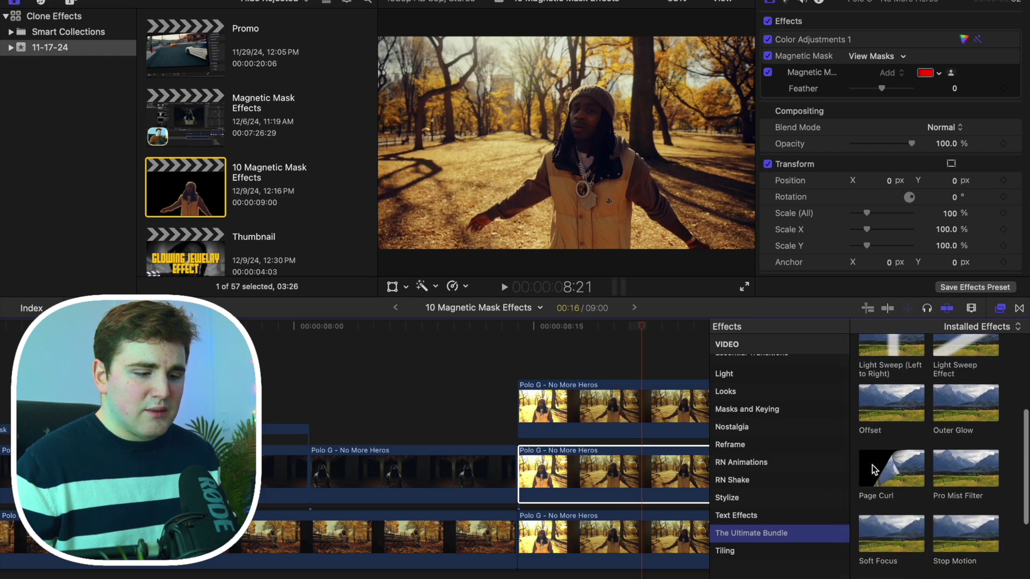
{"action": "scroll", "coordinate": [902, 429], "scroll_direction": "down", "scroll_amount": 3}
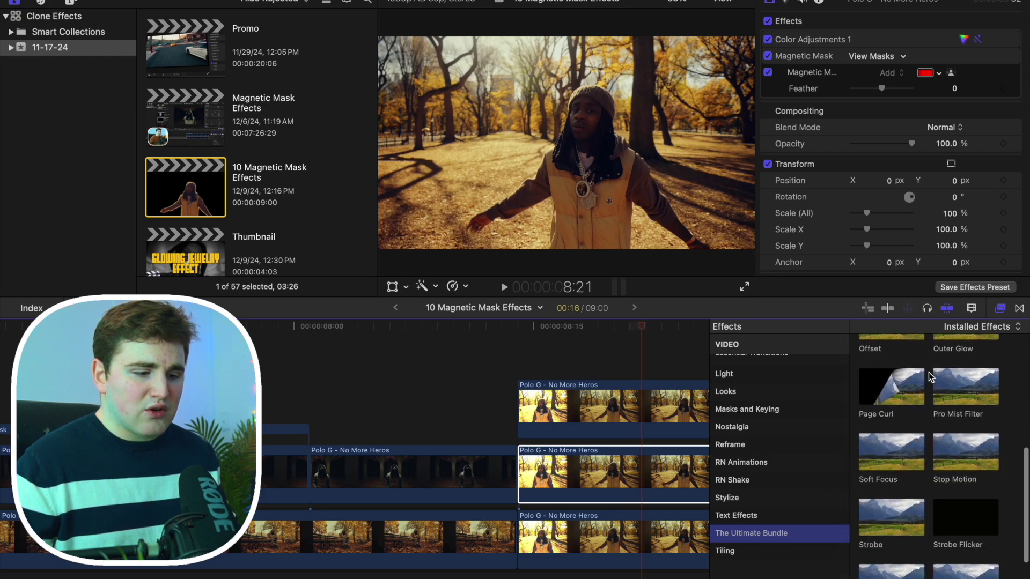
{"action": "scroll", "coordinate": [912, 407], "scroll_direction": "down", "scroll_amount": 2}
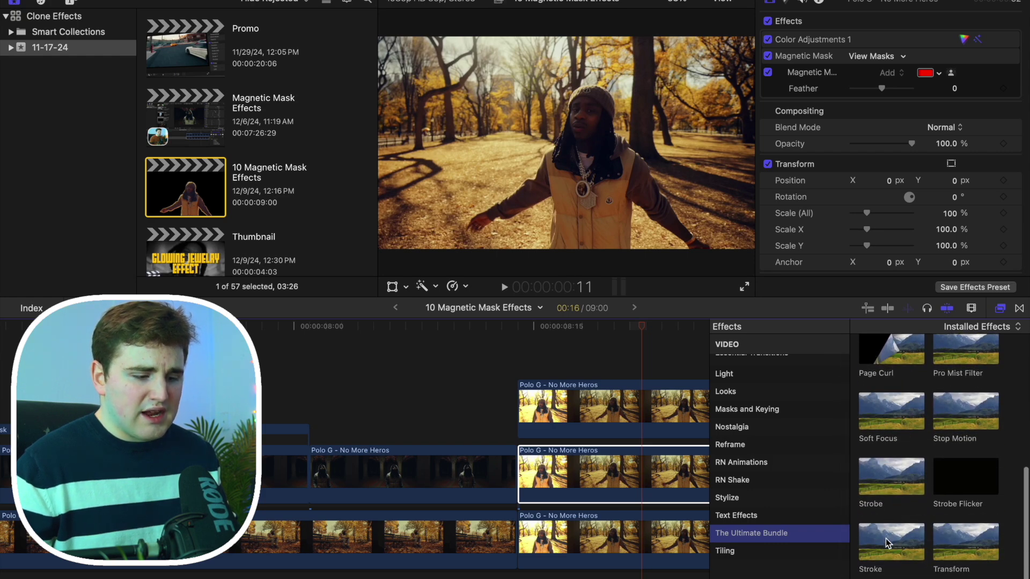
{"action": "mouse_move", "coordinate": [889, 545]}
{"action": "left_mouse_down"}
{"action": "mouse_move", "coordinate": [815, 515]}
{"action": "mouse_move", "coordinate": [643, 475]}
{"action": "left_mouse_up"}
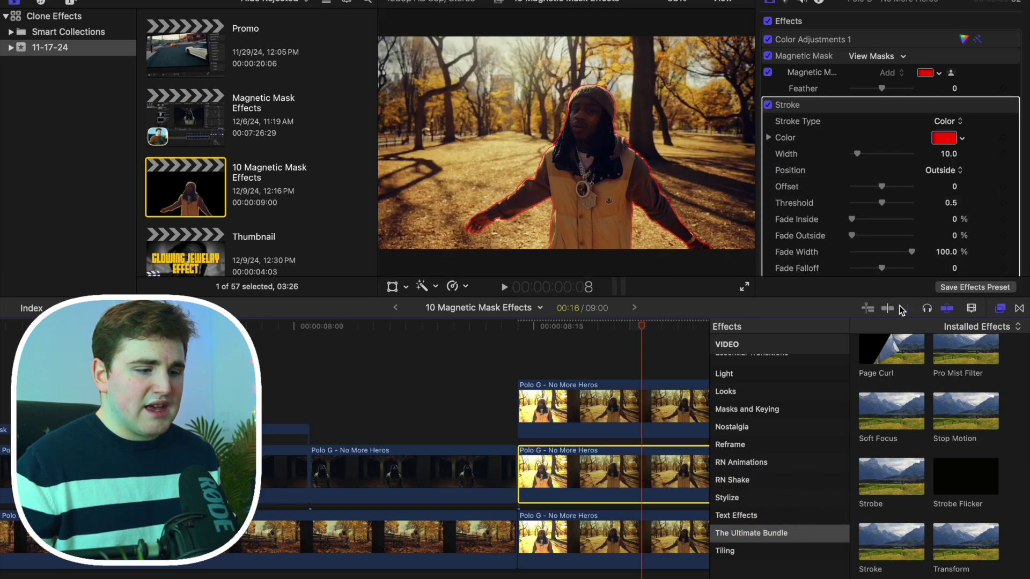
{"action": "left_click", "coordinate": [999, 311]}
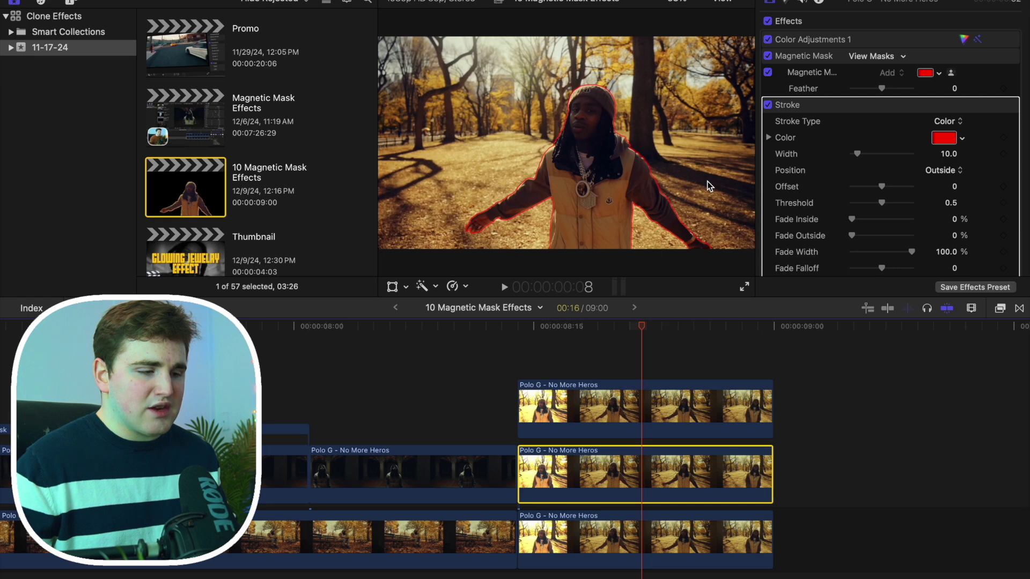
Set the stroke width to 45.0 and its color to mint green.
{"action": "left_click_drag", "start_coordinate": [857, 154], "coordinate": [879, 158]}
{"action": "left_click", "coordinate": [962, 139]}
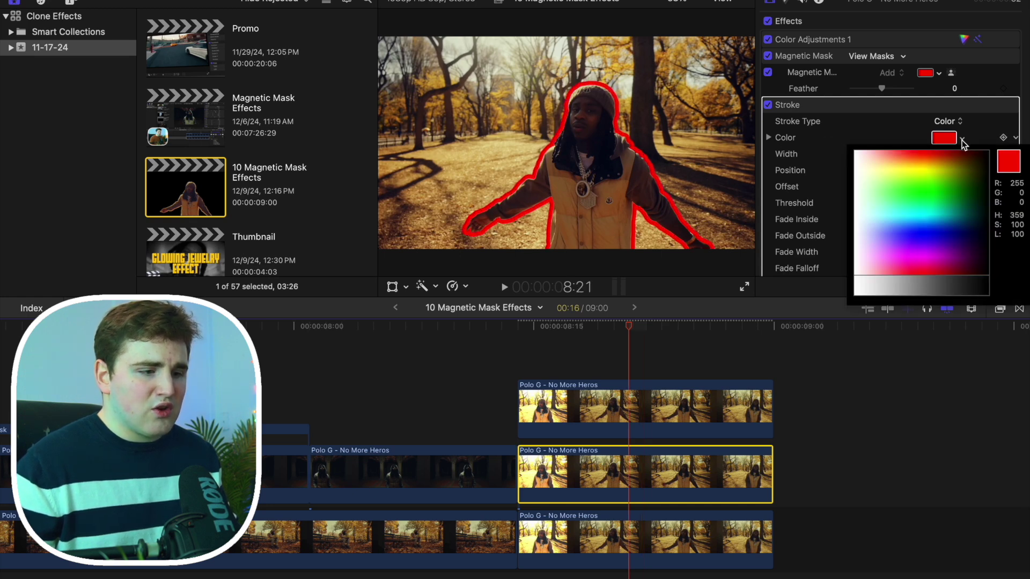
{"action": "mouse_move", "coordinate": [952, 234]}
{"action": "left_mouse_down"}
{"action": "mouse_move", "coordinate": [942, 198]}
{"action": "mouse_move", "coordinate": [937, 212]}
{"action": "left_mouse_up"}
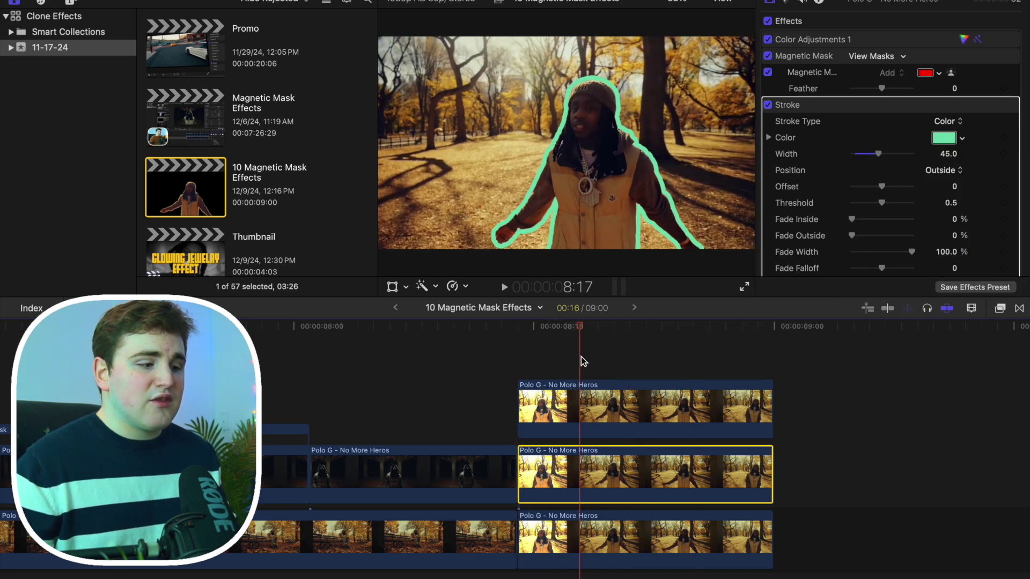
Keyframe the stroke offset from 0 at 8:14 to 278.0 at 8:23.
{"action": "left_click", "coordinate": [521, 328]}
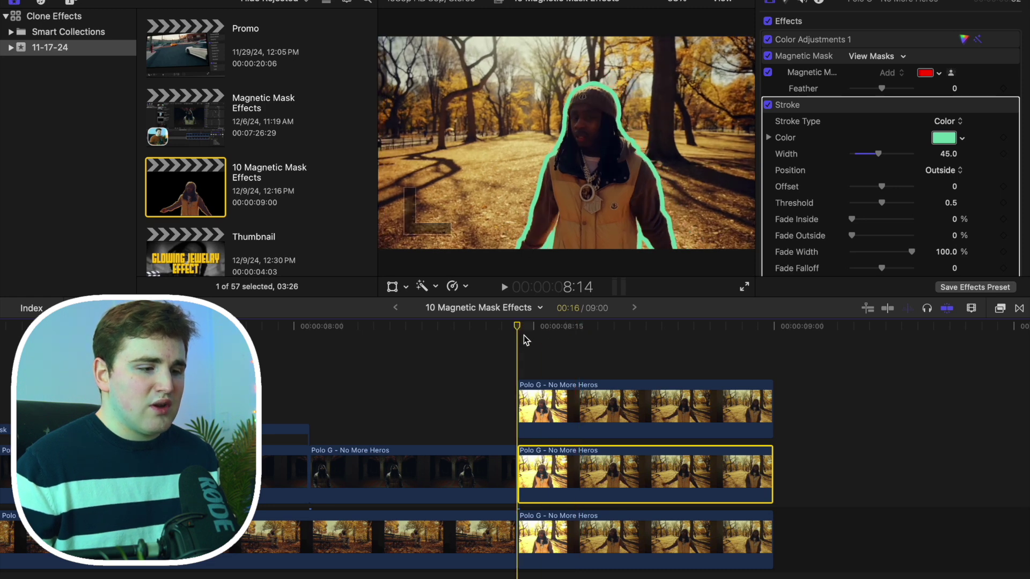
{"action": "scroll", "coordinate": [823, 235], "scroll_direction": "down", "scroll_amount": 5}
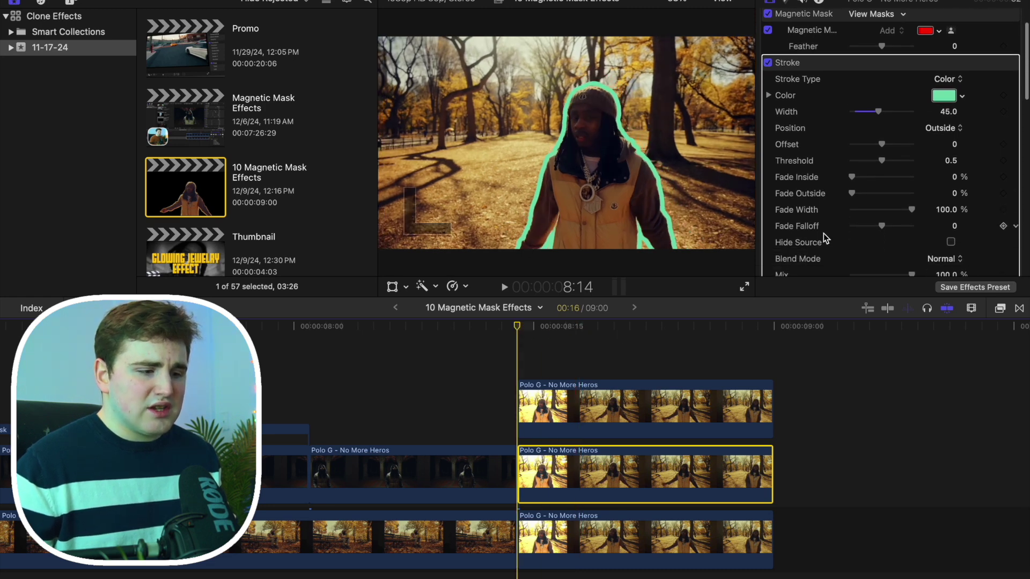
{"action": "scroll", "coordinate": [828, 231], "scroll_direction": "up", "scroll_amount": 3}
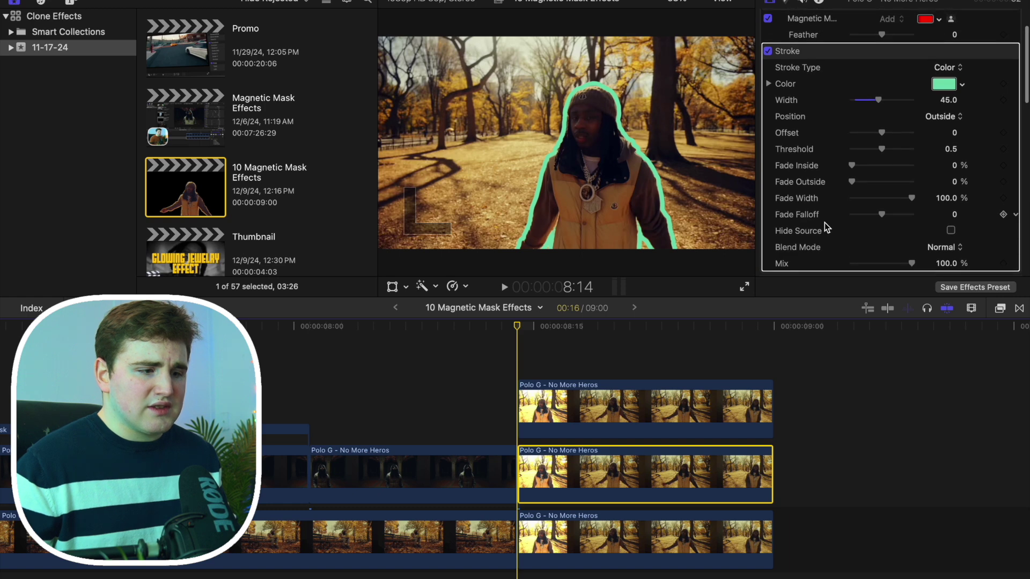
{"action": "left_click", "coordinate": [1004, 134]}
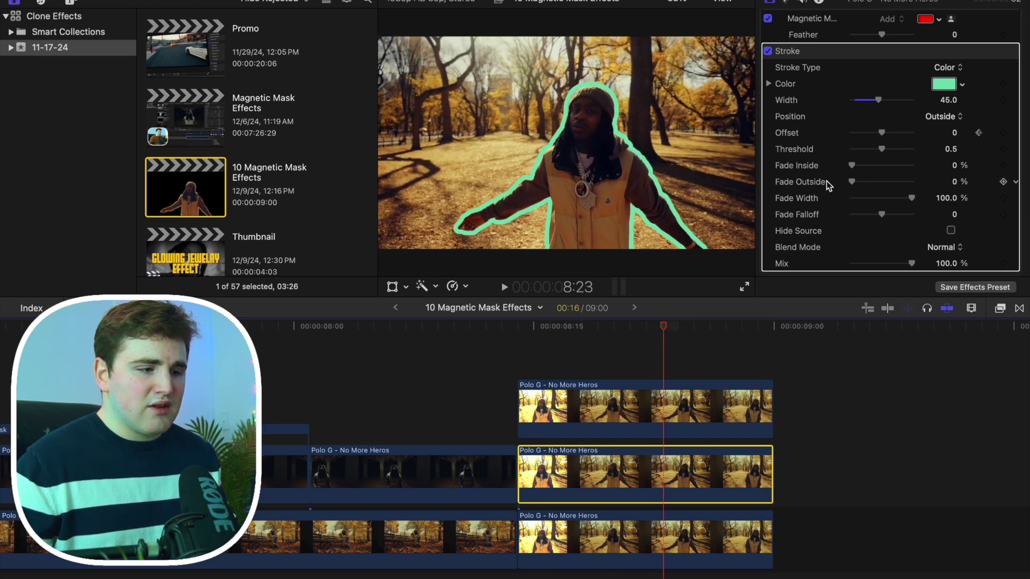
{"action": "left_click_drag", "start_coordinate": [883, 136], "coordinate": [970, 136]}
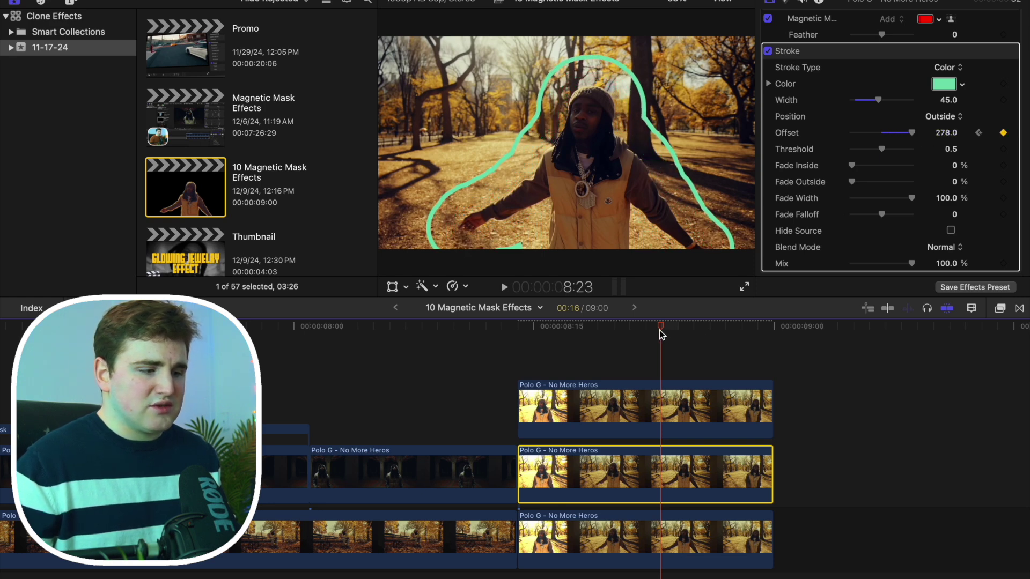
Apply the Magnetic Mask effect from Masks and Keying to the hooded man's clip starting at 9:00.
{"action": "mouse_move", "coordinate": [661, 333]}
{"action": "left_mouse_down"}
{"action": "mouse_move", "coordinate": [528, 352]}
{"action": "mouse_move", "coordinate": [679, 359]}
{"action": "mouse_move", "coordinate": [562, 355]}
{"action": "mouse_move", "coordinate": [562, 333]}
{"action": "mouse_move", "coordinate": [667, 338]}
{"action": "left_mouse_up"}
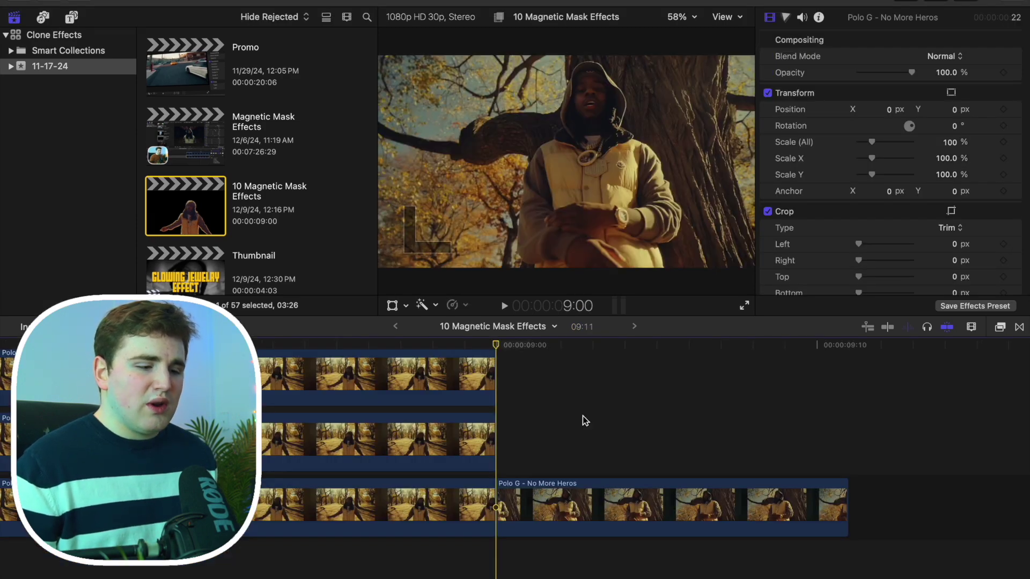
{"action": "left_click", "coordinate": [1001, 328]}
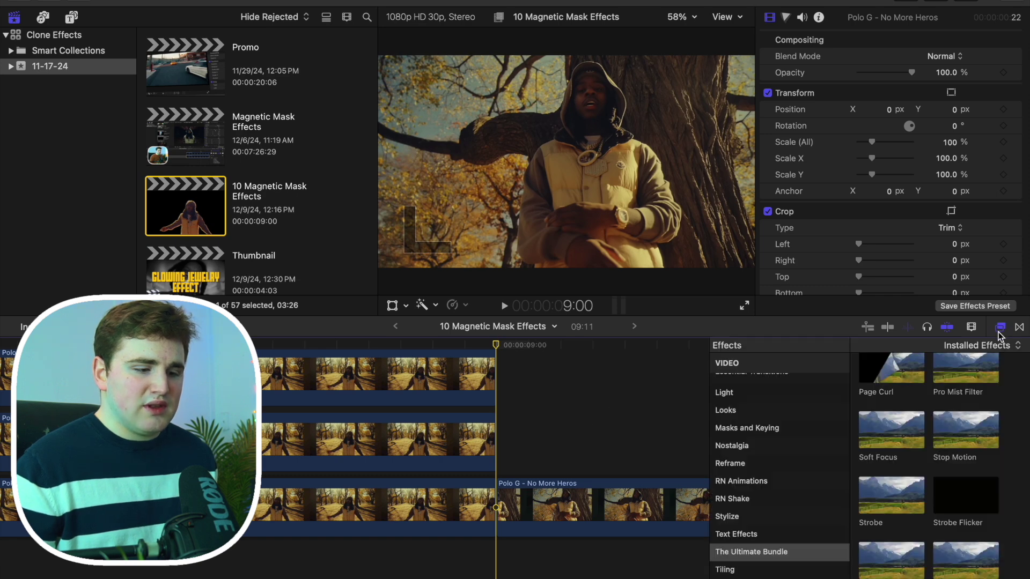
{"action": "left_click", "coordinate": [770, 428]}
{"action": "left_click_drag", "start_coordinate": [892, 507], "coordinate": [691, 511]}
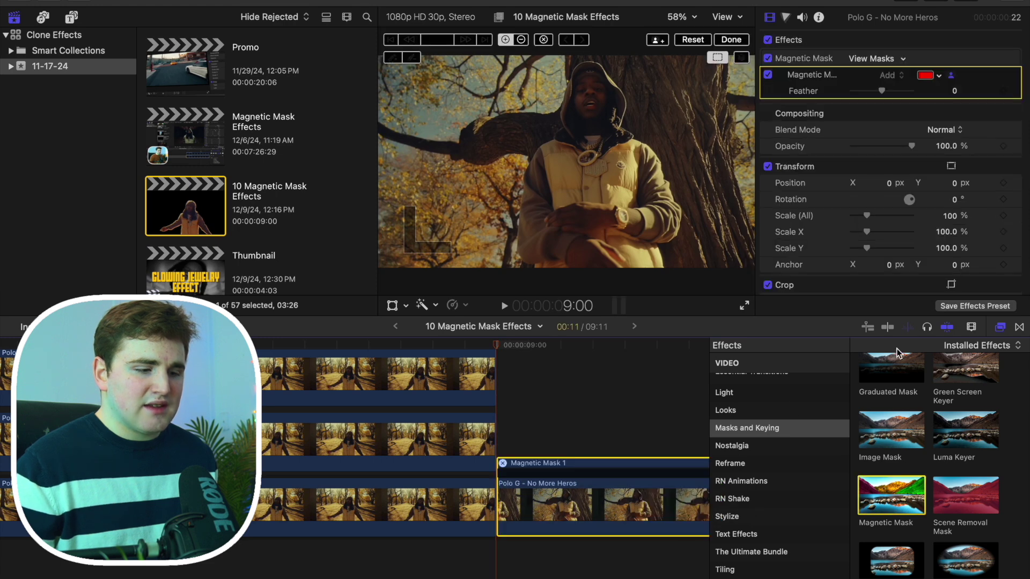
{"action": "left_click", "coordinate": [1000, 328]}
Mark the man's vest and hands as mask areas and exclude the tree branch beside his head.
{"action": "left_click", "coordinate": [591, 158]}
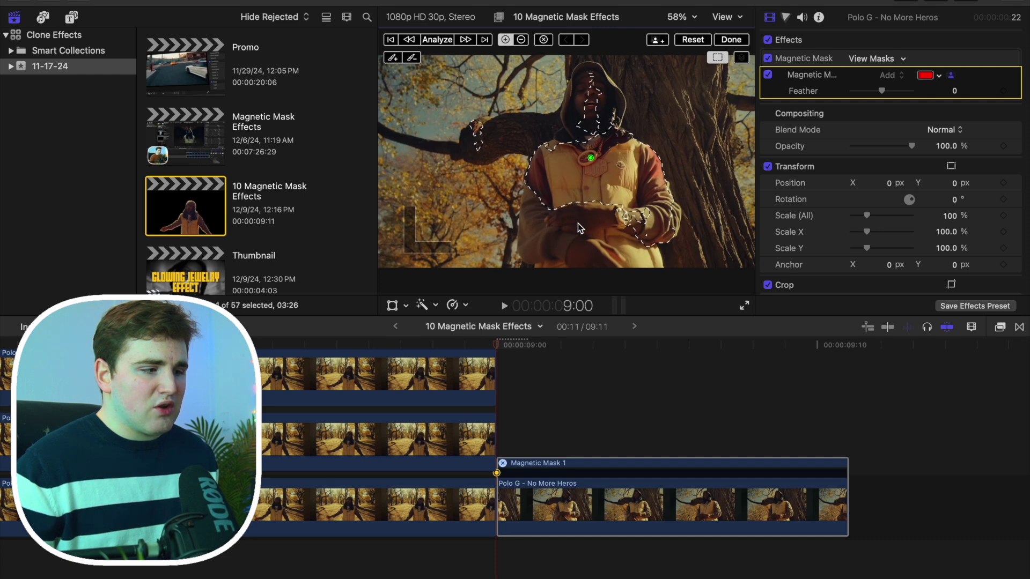
{"action": "left_click", "coordinate": [596, 209]}
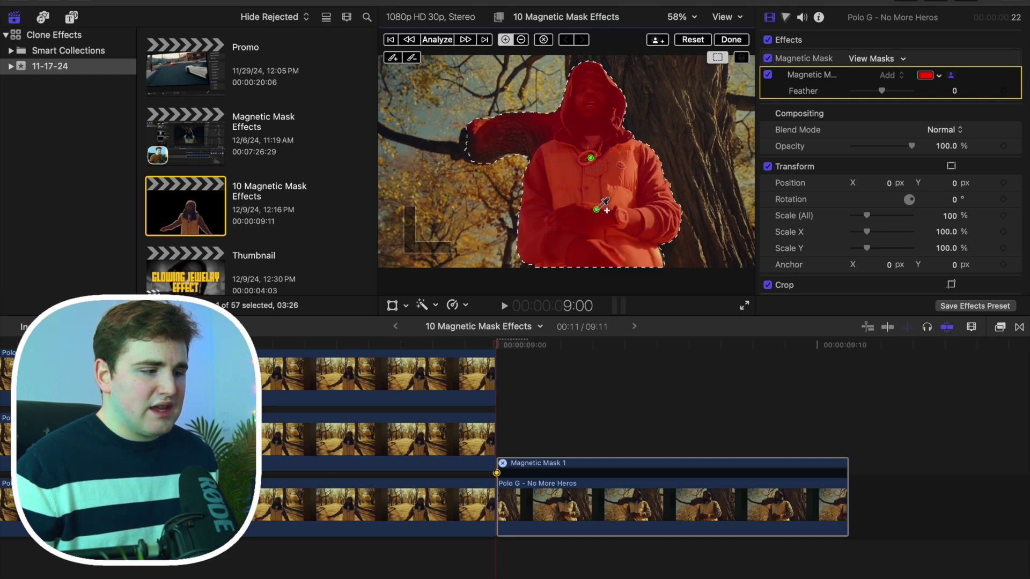
{"action": "left_click", "coordinate": [522, 40]}
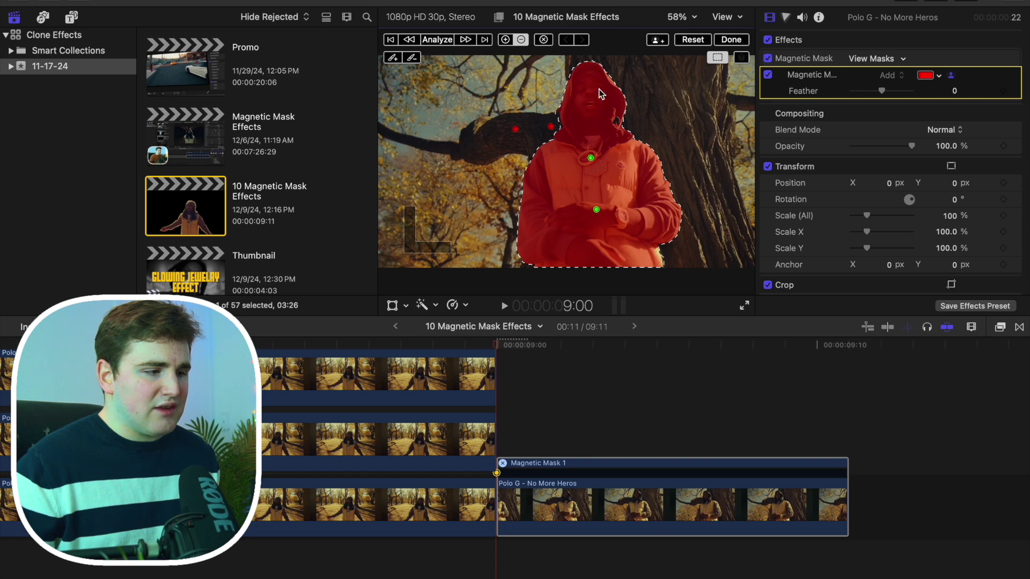
Examine the mask edge around the hood and shoulder at 400% with the add brush active, and restore the Fit view.
{"action": "left_click", "coordinate": [682, 18]}
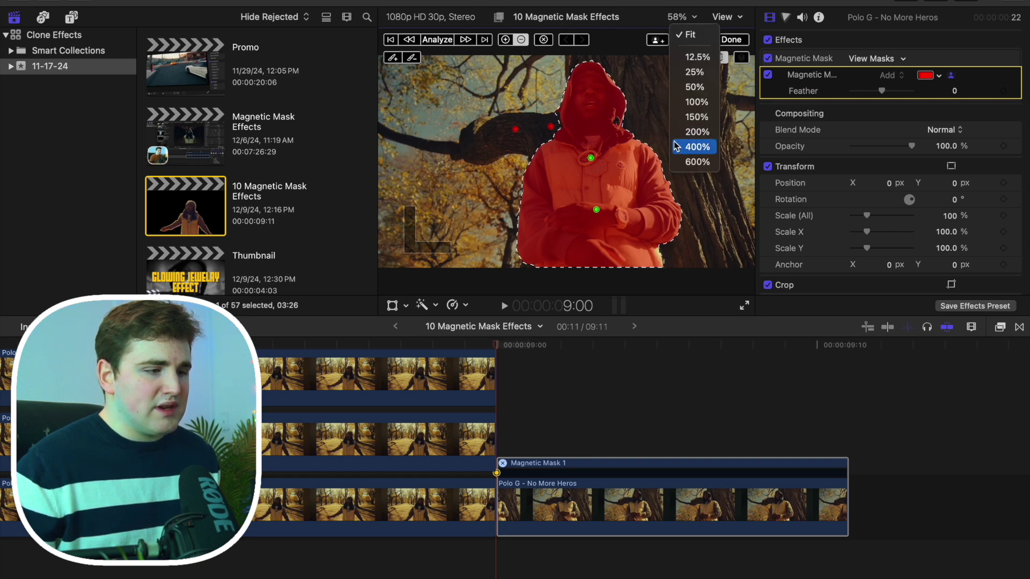
{"action": "left_click", "coordinate": [684, 148]}
{"action": "mouse_move", "coordinate": [726, 163]}
{"action": "left_mouse_down"}
{"action": "mouse_move", "coordinate": [734, 177]}
{"action": "mouse_move", "coordinate": [731, 162]}
{"action": "left_mouse_up"}
{"action": "left_click", "coordinate": [395, 60]}
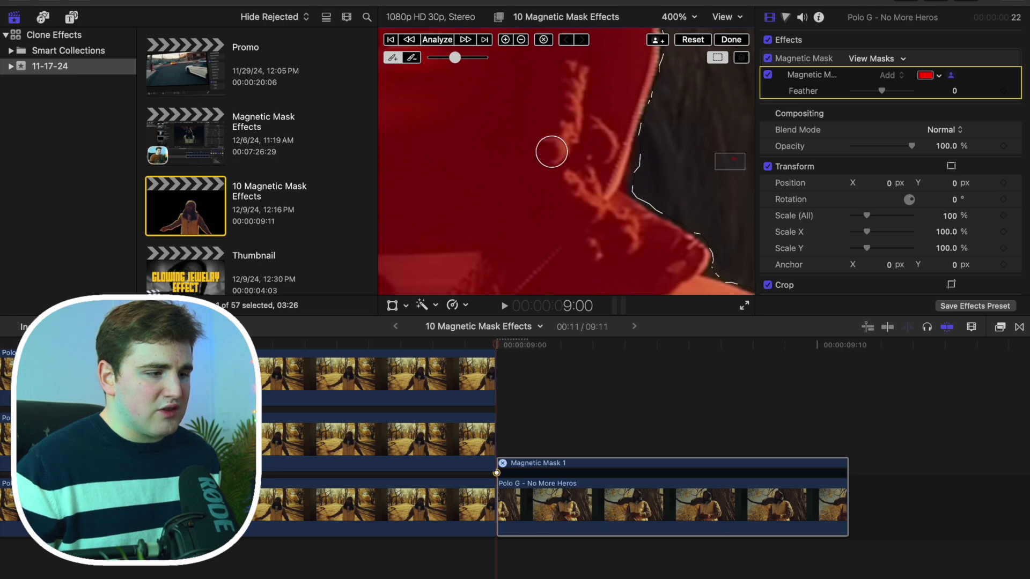
{"action": "left_click", "coordinate": [679, 17]}
{"action": "left_click", "coordinate": [680, 35]}
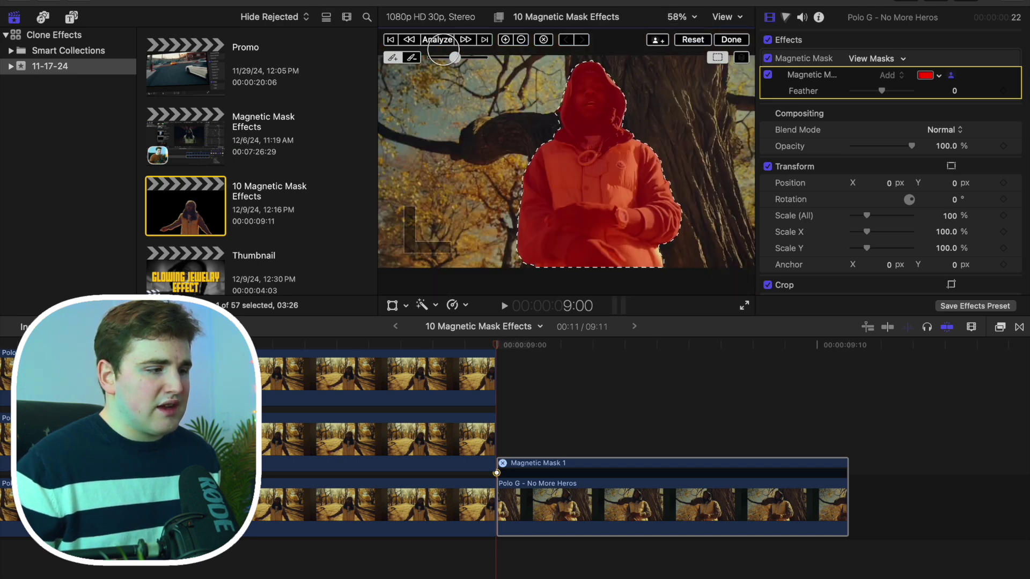
Analyze the magnetic mask across the hooded man's clip, finish mask editing, and hide the clip's Magnetic Mask Editor.
{"action": "left_click", "coordinate": [438, 40]}
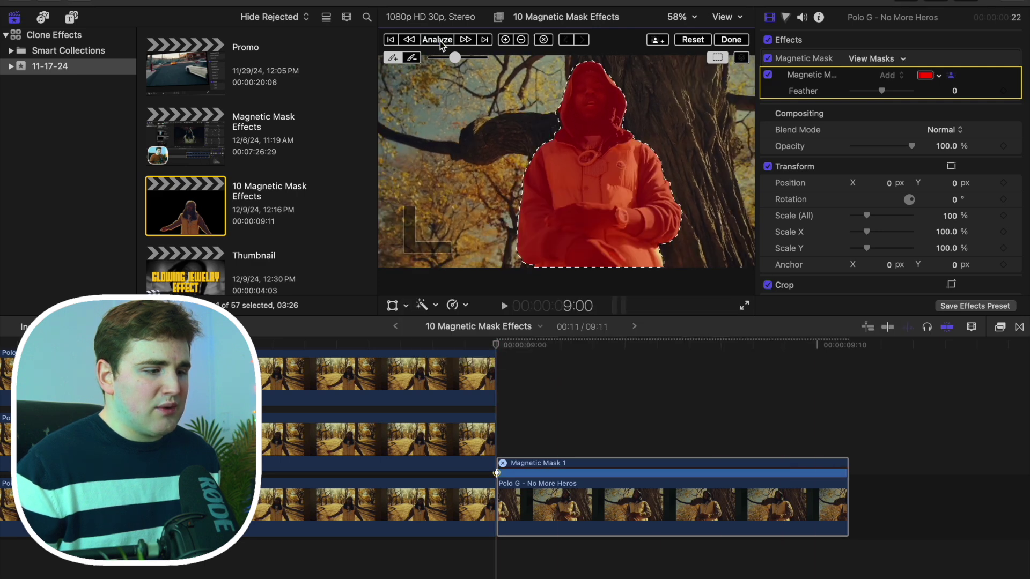
{"action": "left_click", "coordinate": [725, 43]}
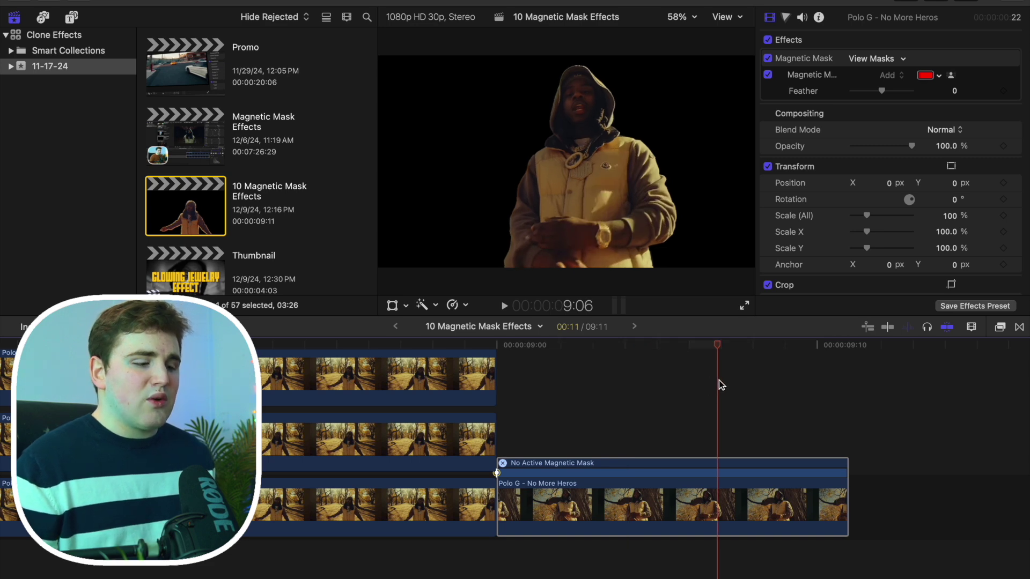
{"action": "right_click", "coordinate": [714, 512]}
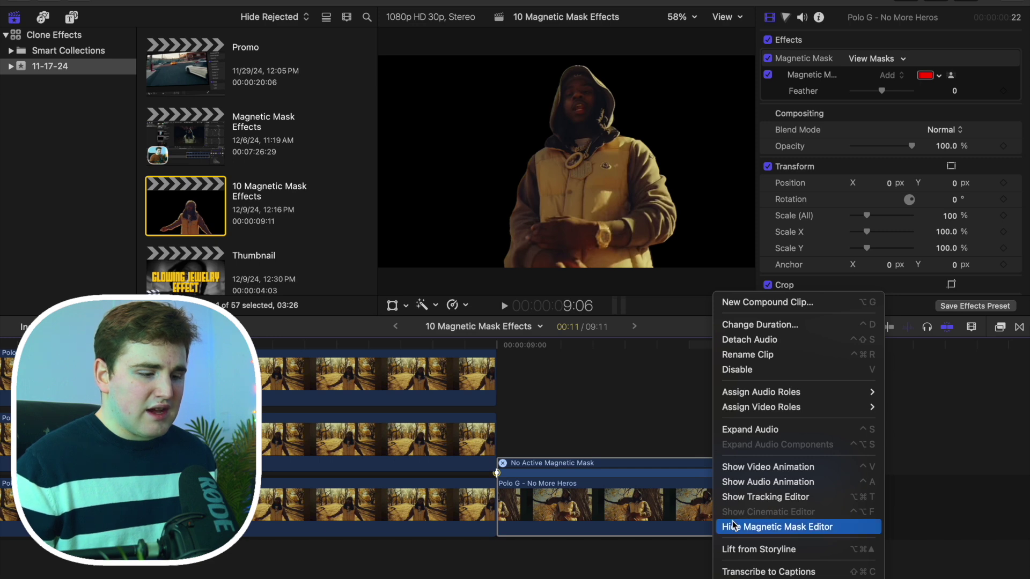
{"action": "left_click", "coordinate": [730, 526]}
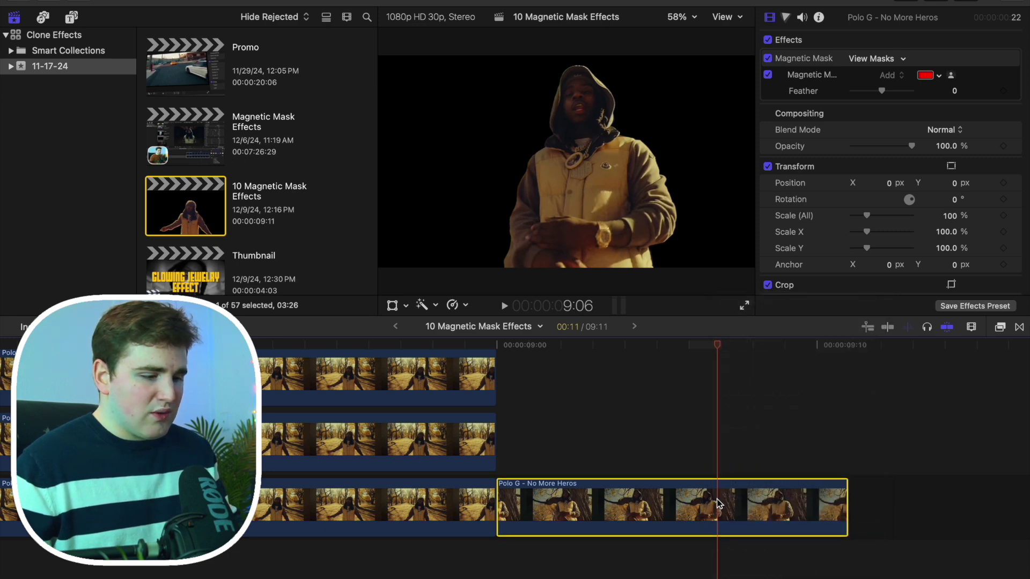
Duplicate the masked clip onto the layer above and remove the Magnetic Mask effect from the lower clip.
{"action": "left_click_drag", "start_coordinate": [719, 504], "coordinate": [730, 429]}
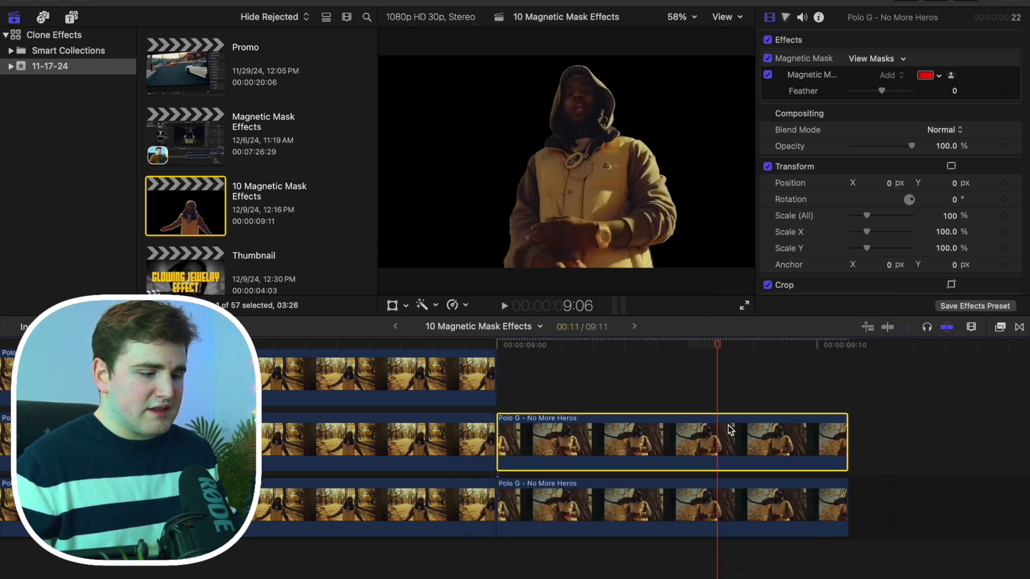
{"action": "left_click", "coordinate": [713, 499]}
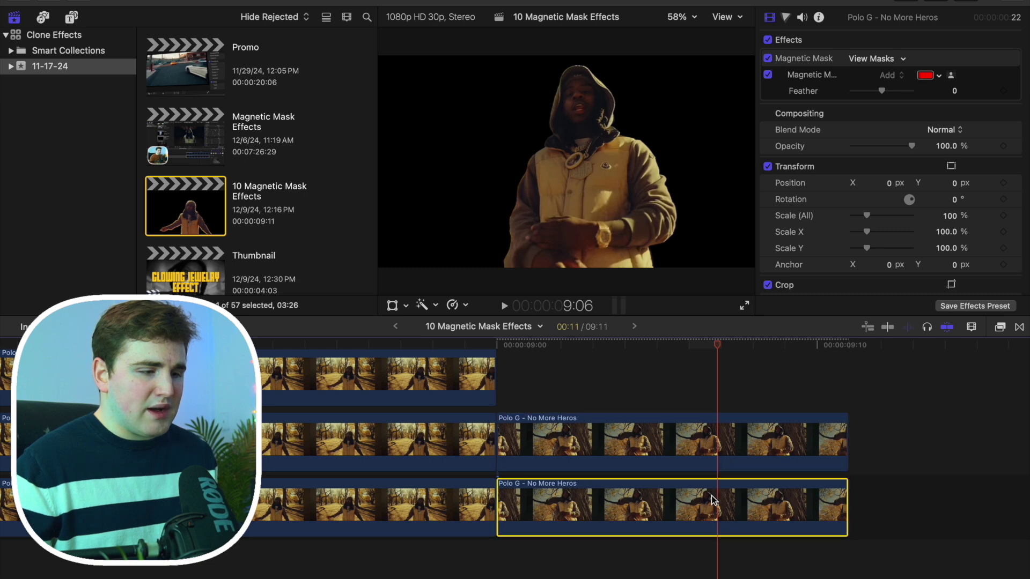
{"action": "left_click", "coordinate": [799, 60]}
{"action": "key", "text": "Delete"}
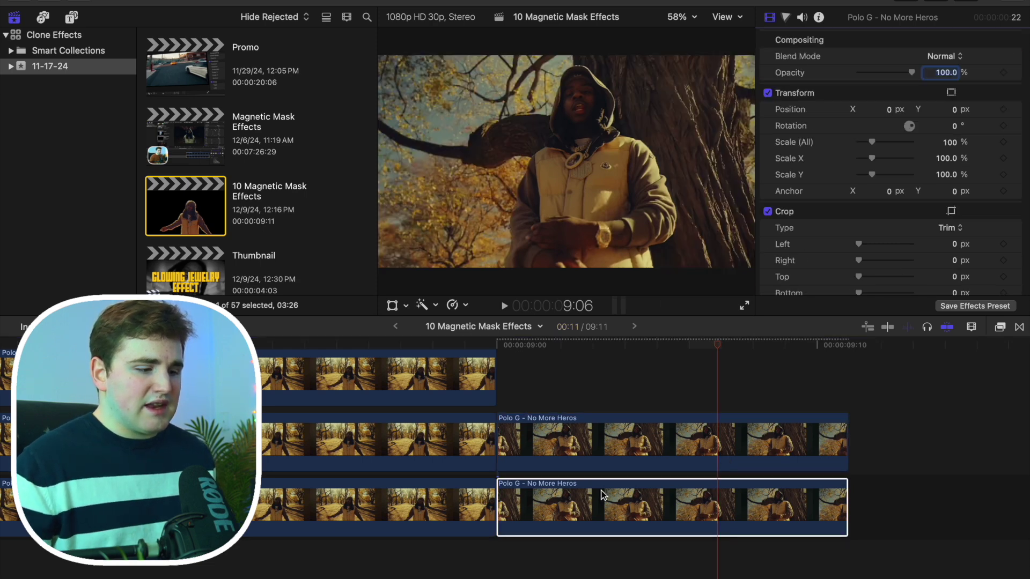
{"action": "left_click", "coordinate": [617, 516]}
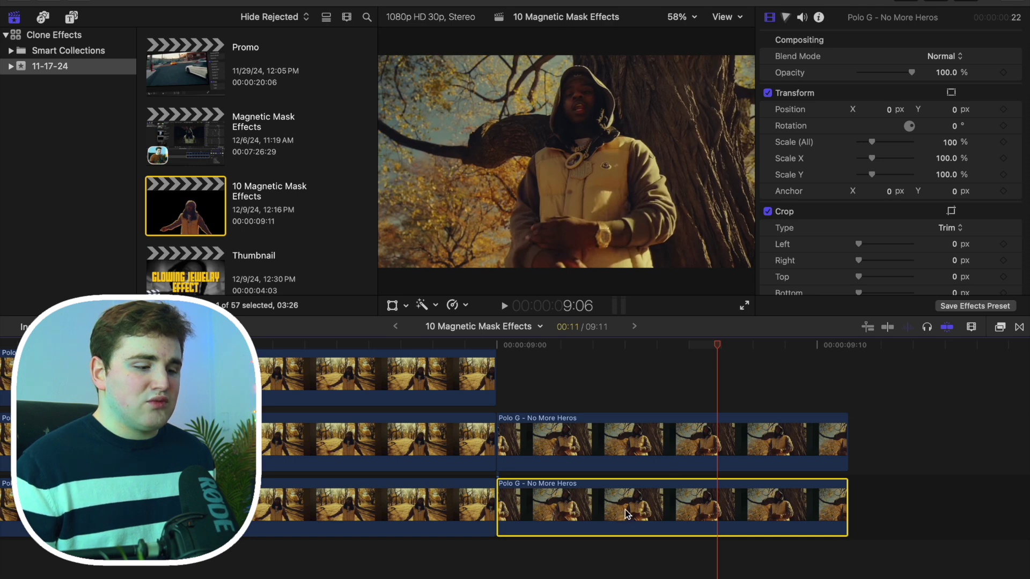
Insert compound clip 01 at 9:00 between the masked clip and its unmasked background.
{"action": "scroll", "coordinate": [685, 433], "scroll_direction": "right", "scroll_amount": 3}
{"action": "left_click", "coordinate": [618, 397]}
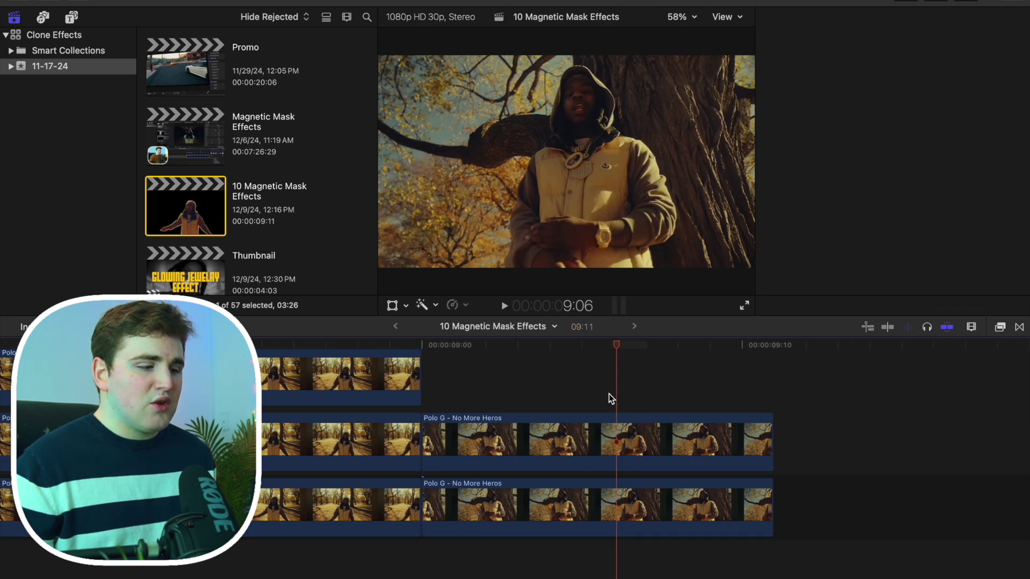
{"action": "scroll", "coordinate": [211, 130], "scroll_direction": "down", "scroll_amount": 10}
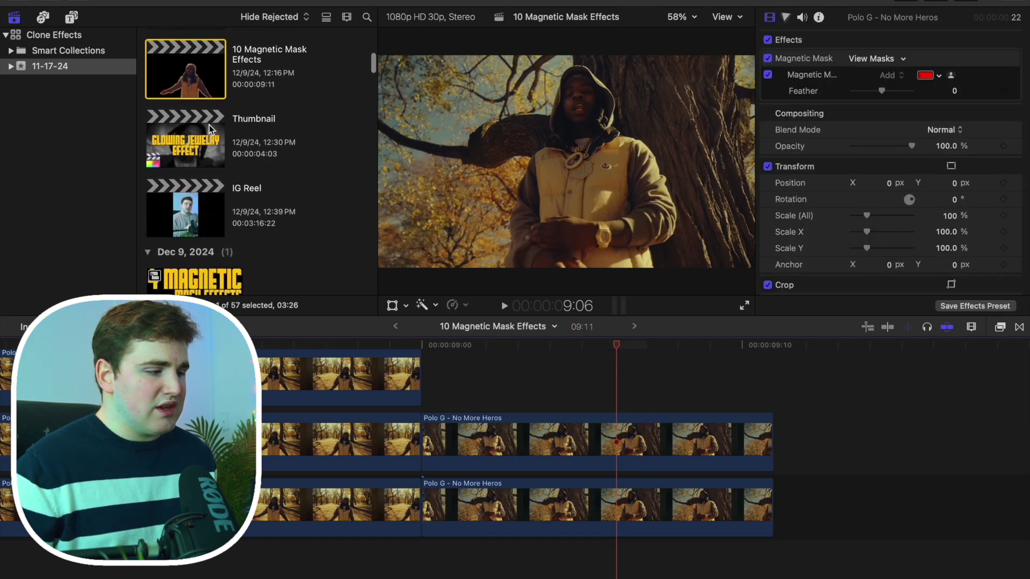
{"action": "scroll", "coordinate": [211, 130], "scroll_direction": "down", "scroll_amount": 3}
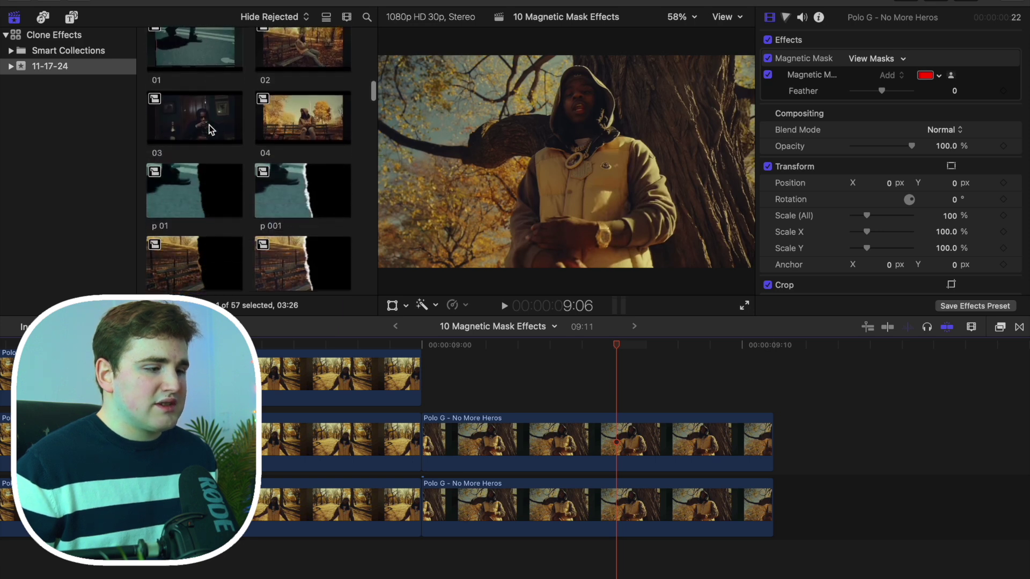
{"action": "scroll", "coordinate": [210, 130], "scroll_direction": "up", "scroll_amount": 3}
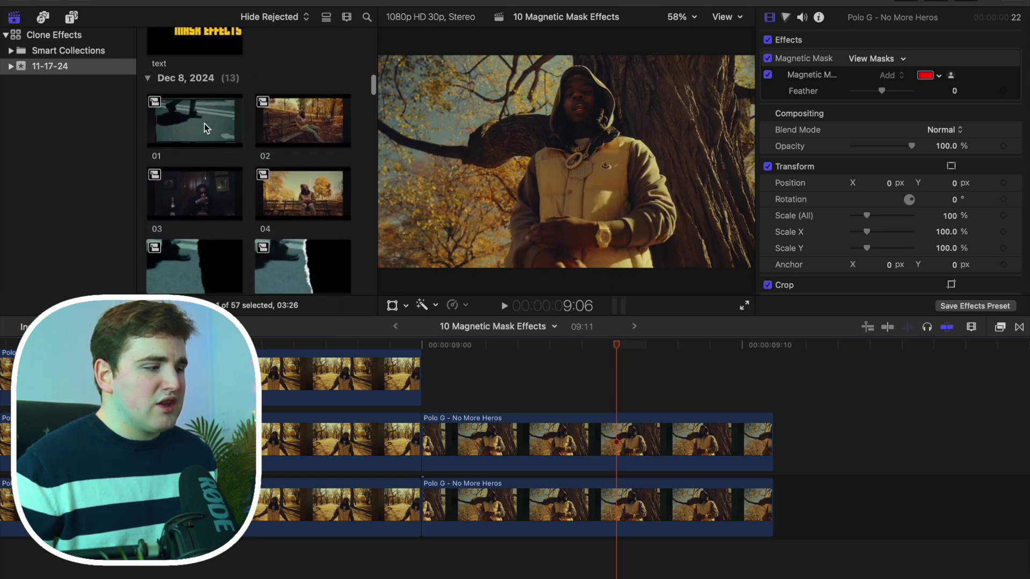
{"action": "left_click", "coordinate": [196, 125]}
{"action": "left_click_drag", "start_coordinate": [194, 125], "coordinate": [432, 470]}
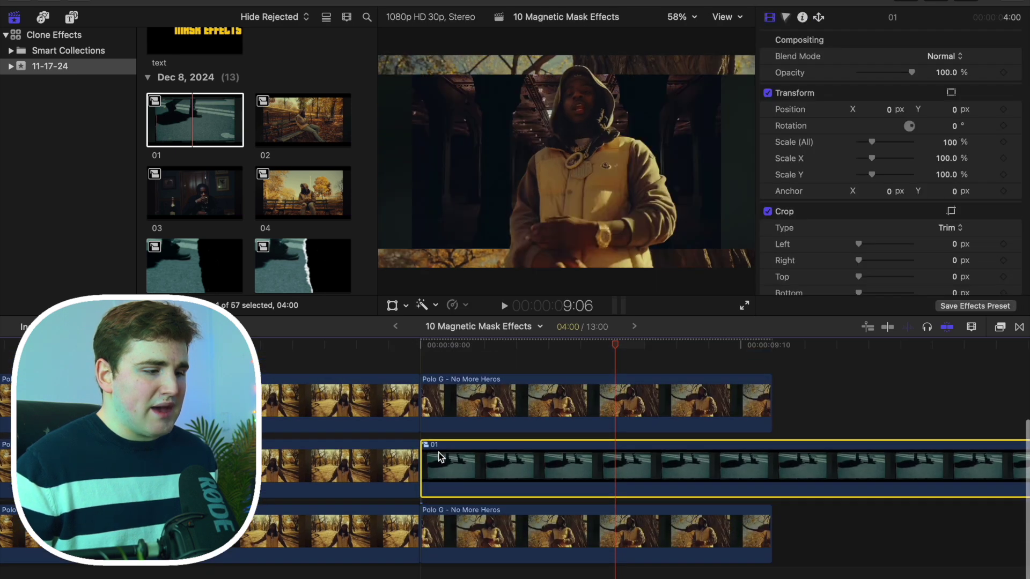
Trim clip 01 to run from 9:03 to the end of the masked clip at 9:11, and scale it to 152%.
{"action": "left_click", "coordinate": [426, 365]}
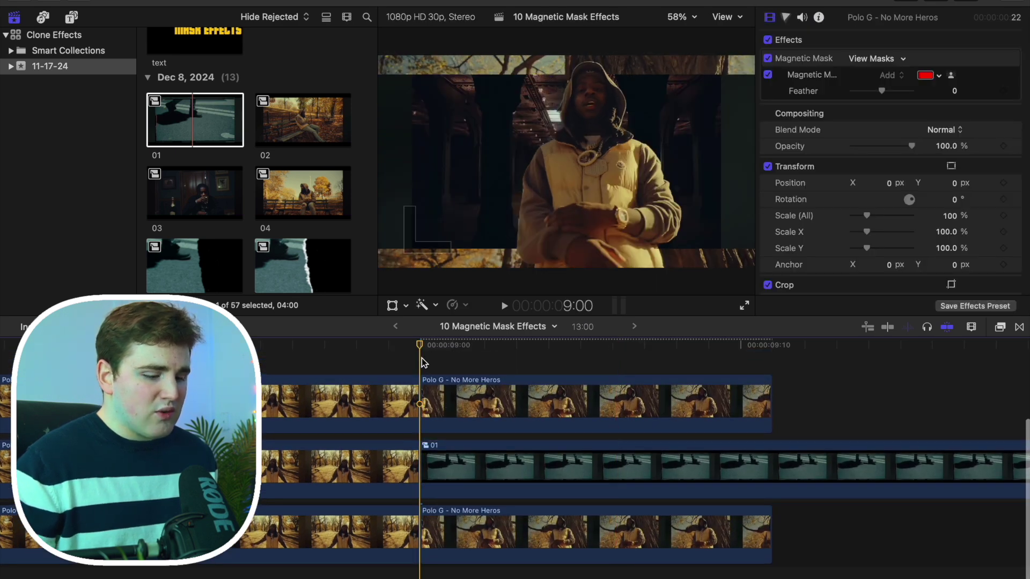
{"action": "key", "text": "Right"}
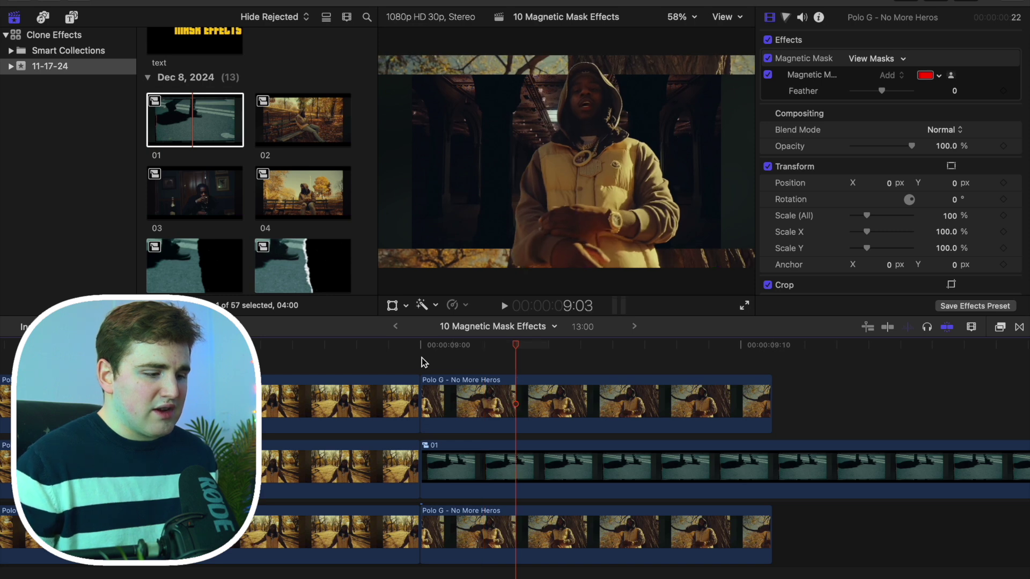
{"action": "left_click", "coordinate": [481, 471]}
{"action": "key", "text": "alt+bracketleft"}
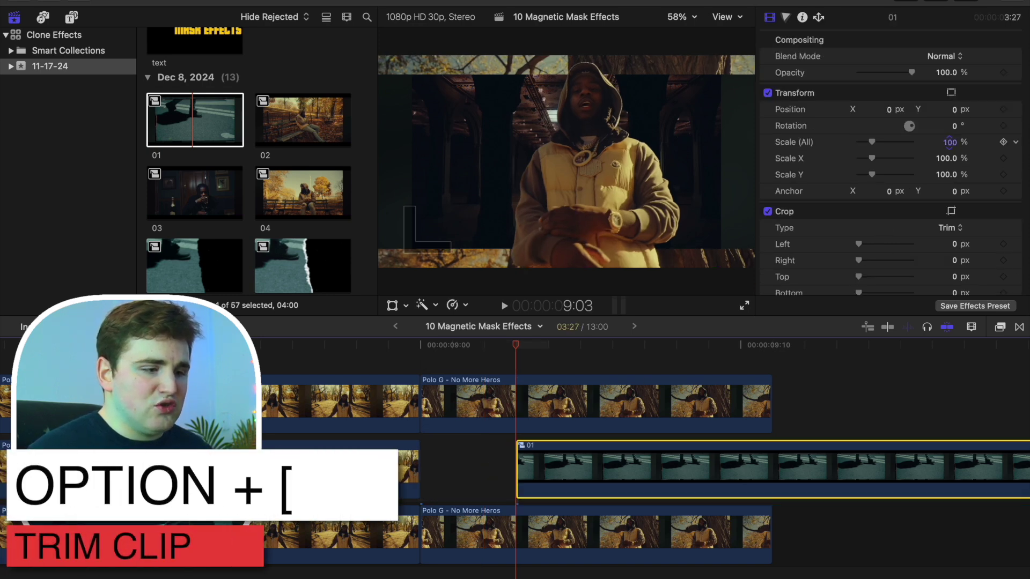
{"action": "left_click_drag", "start_coordinate": [950, 141], "coordinate": [978, 134]}
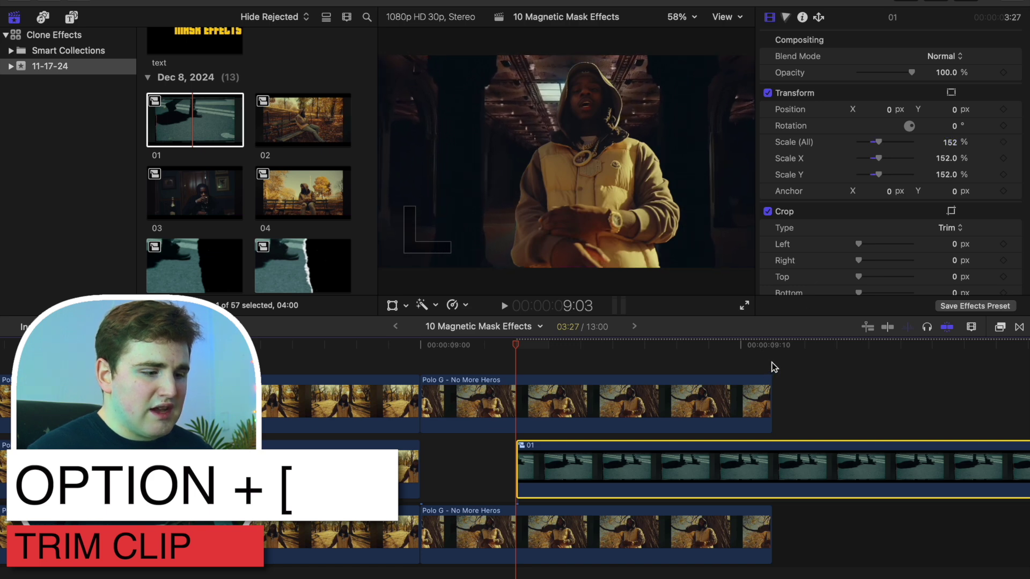
{"action": "key", "text": "Down"}
{"action": "key", "text": "alt+bracketright"}
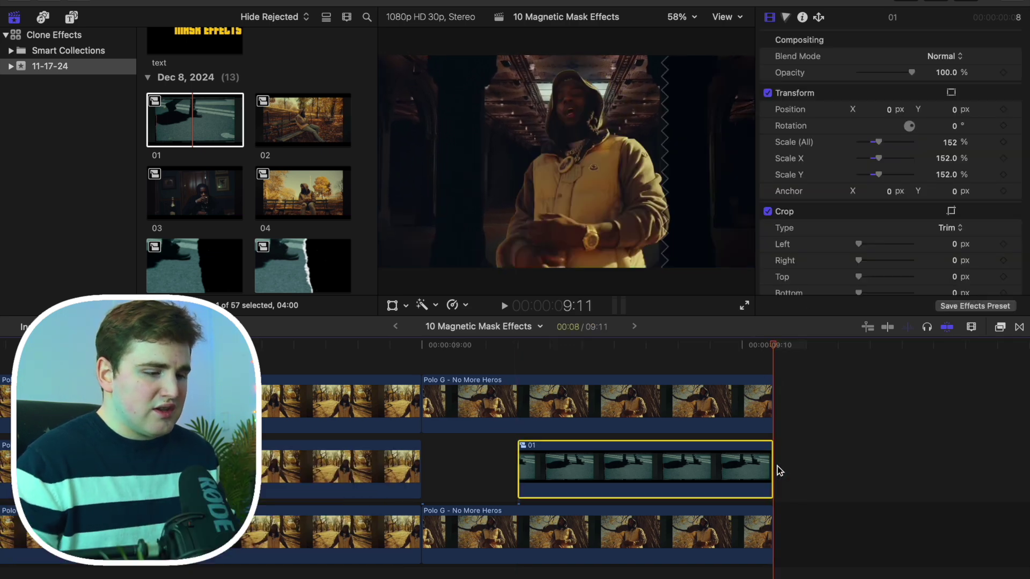
Add a marker to clip 01 at 9:06.
{"action": "scroll", "coordinate": [590, 408], "scroll_direction": "up", "scroll_amount": 1}
{"action": "left_click", "coordinate": [514, 375]}
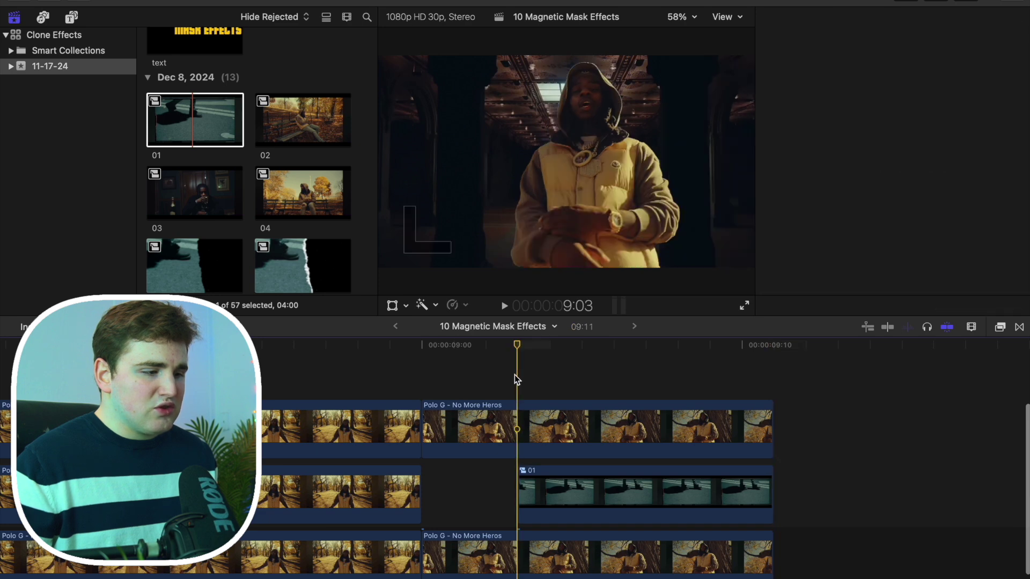
{"action": "key", "text": "Right"}
{"action": "key", "text": "Right"}
{"action": "key", "text": "Right"}
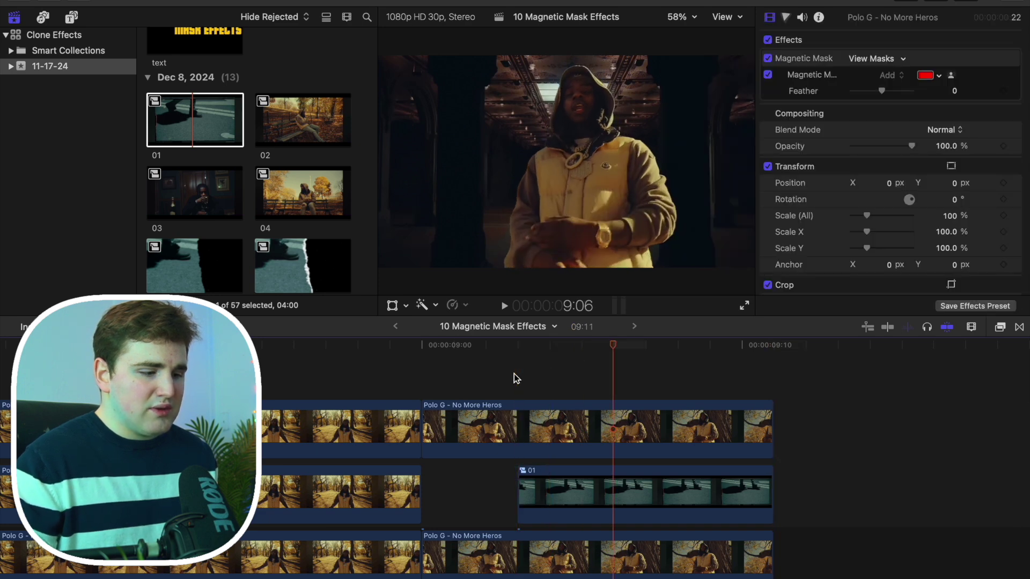
{"action": "left_click", "coordinate": [639, 501]}
{"action": "key", "text": "m"}
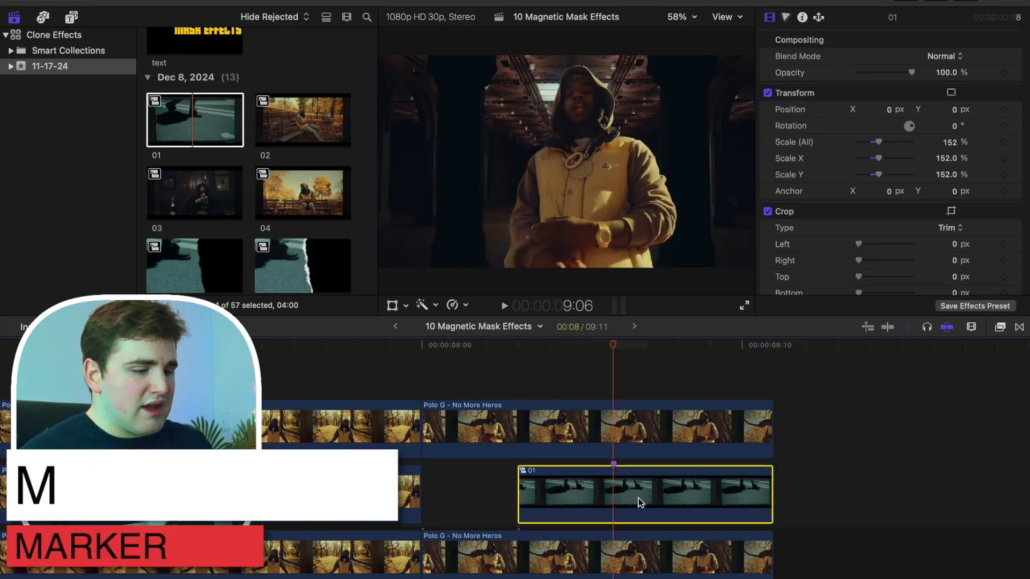
Place compound clip 02 on the layer above the masked clip from 9:06 and trim its end to 9:11.
{"action": "left_click_drag", "start_coordinate": [290, 134], "coordinate": [622, 399]}
{"action": "left_click", "coordinate": [779, 419]}
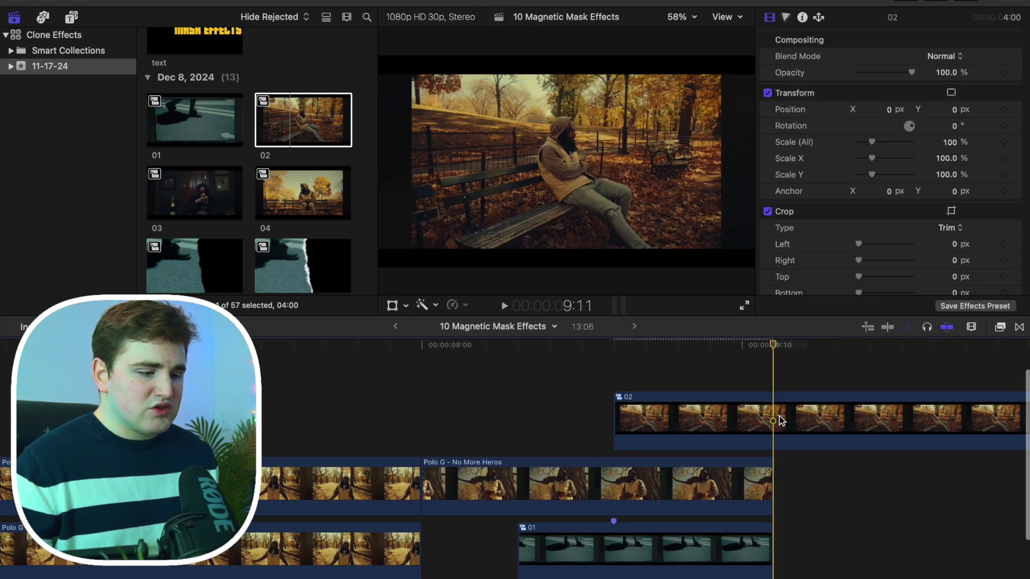
{"action": "key", "text": "alt+bracketright"}
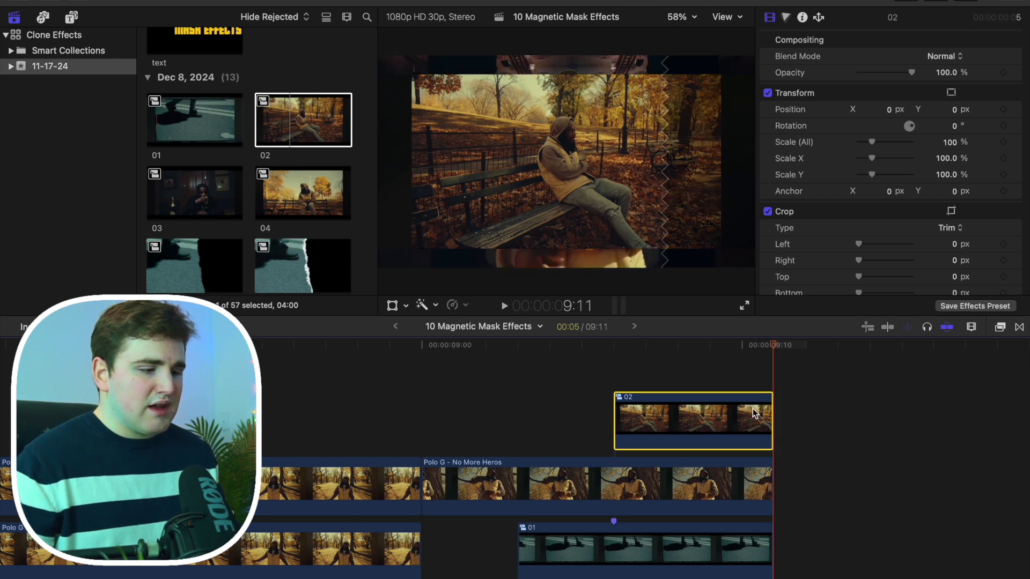
Place the Paper Rip Overlay title from the Creator Bundle above clip 02, starting at 9:06.
{"action": "left_click", "coordinate": [692, 386]}
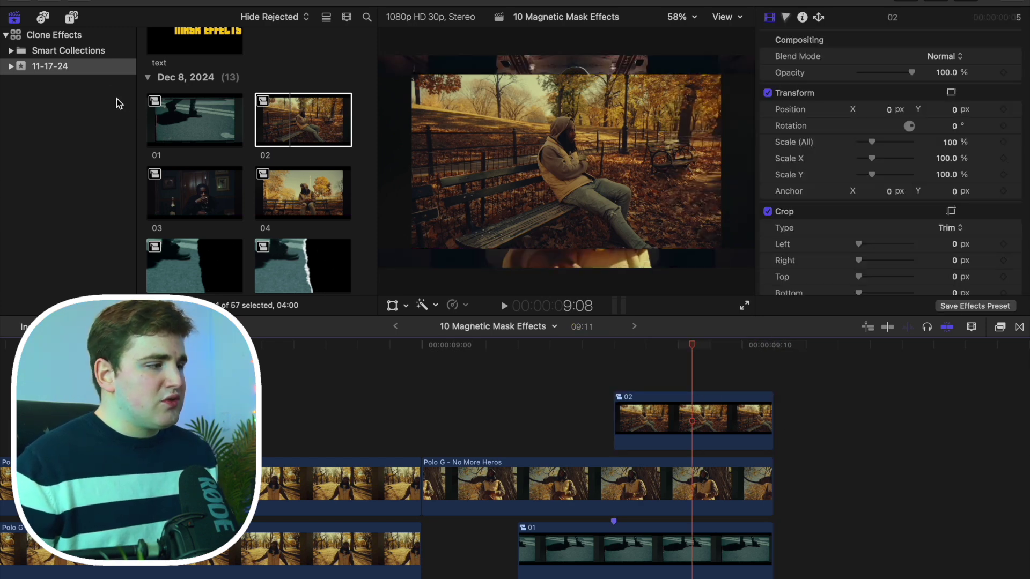
{"action": "left_click", "coordinate": [72, 18]}
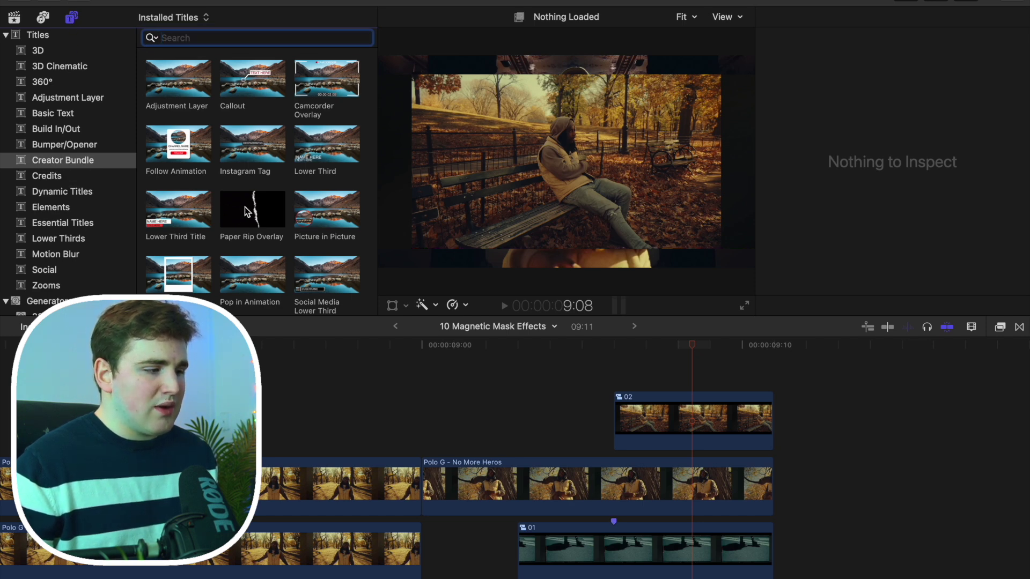
{"action": "left_click_drag", "start_coordinate": [247, 212], "coordinate": [618, 372]}
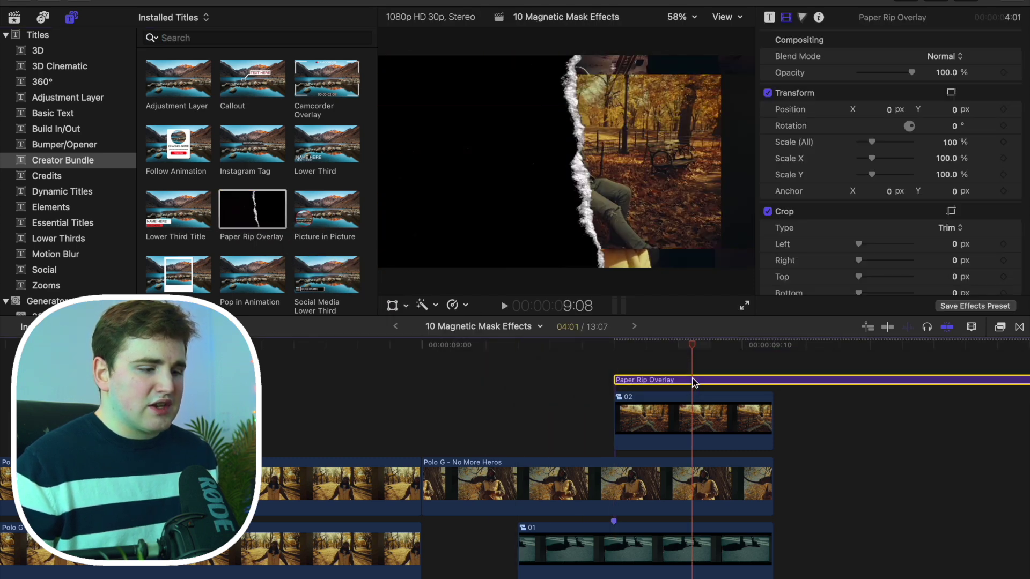
Trim the end of the Paper Rip Overlay title to 9:11 to match clip 02 below it.
{"action": "left_click", "coordinate": [774, 370]}
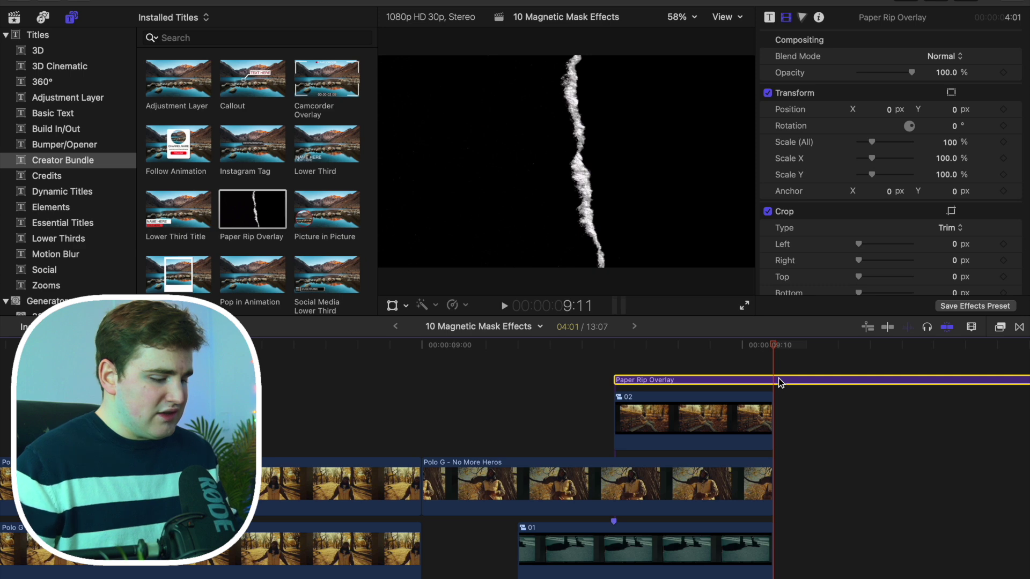
{"action": "key", "text": "alt+bracketright"}
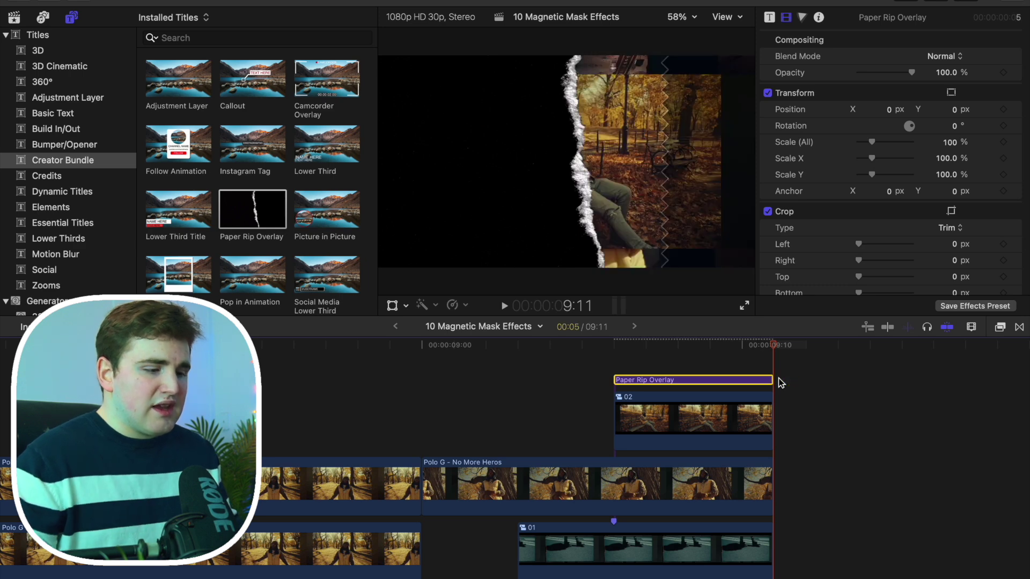
Try Paper Rip 5, 9 and 11 on the overlay title at 9:08, and set its rip style to Paper Rip 10.
{"action": "left_click", "coordinate": [701, 371]}
{"action": "left_click", "coordinate": [704, 382]}
{"action": "scroll", "coordinate": [703, 382], "scroll_direction": "up", "scroll_amount": 1}
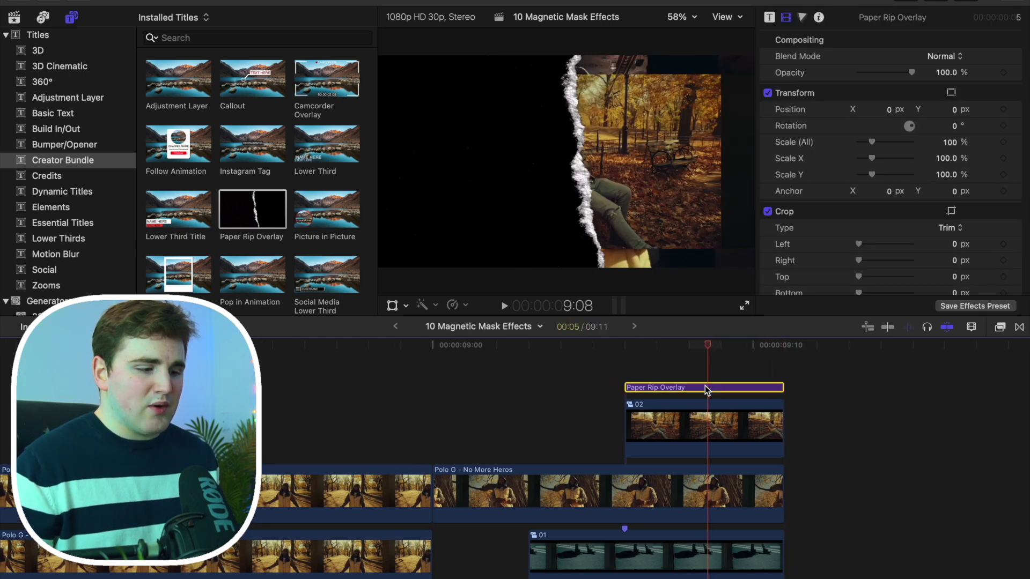
{"action": "left_click", "coordinate": [770, 19]}
{"action": "left_click", "coordinate": [939, 57]}
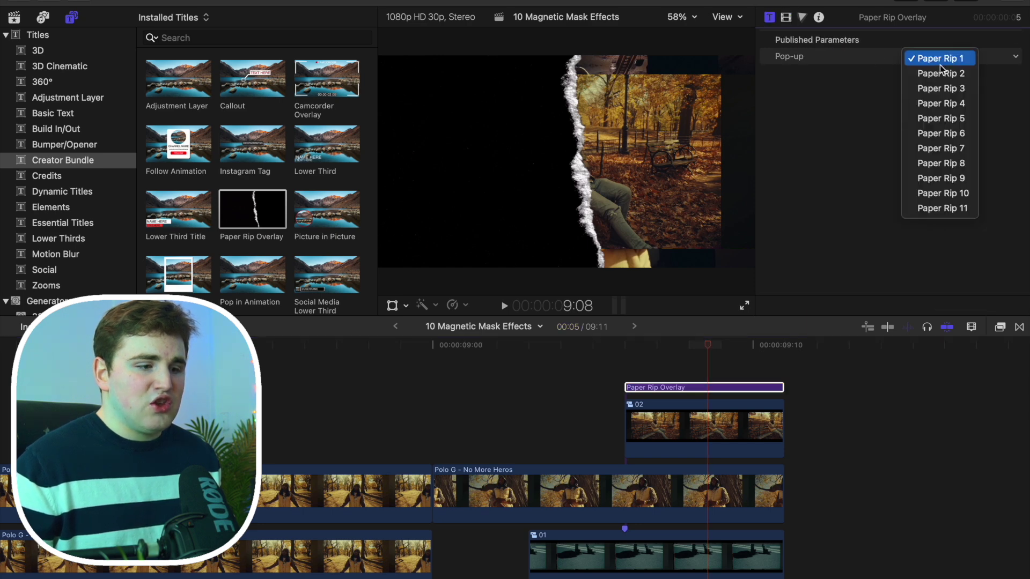
{"action": "left_click", "coordinate": [938, 122]}
{"action": "left_click", "coordinate": [937, 57]}
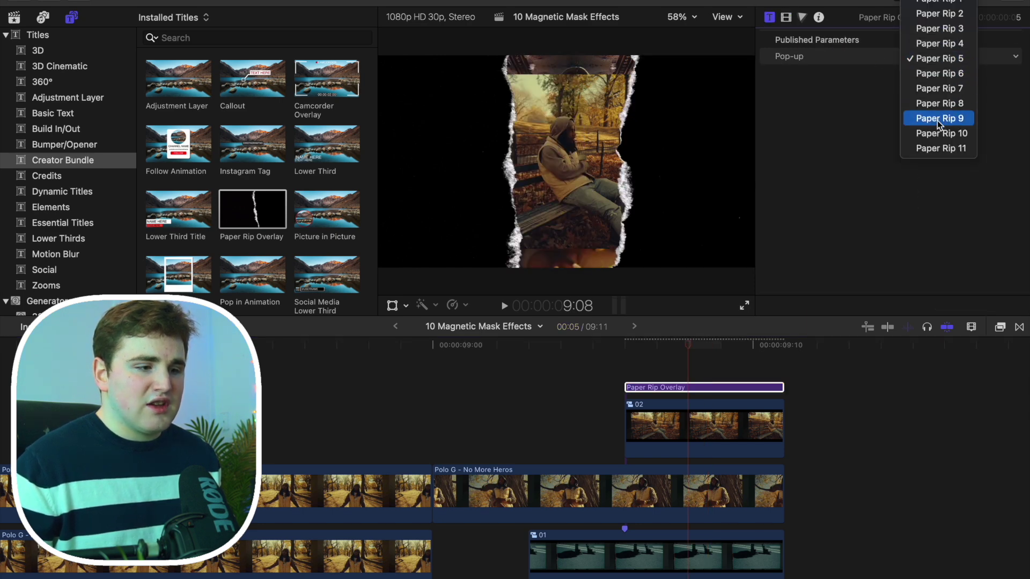
{"action": "left_click", "coordinate": [938, 121]}
{"action": "left_click", "coordinate": [934, 56]}
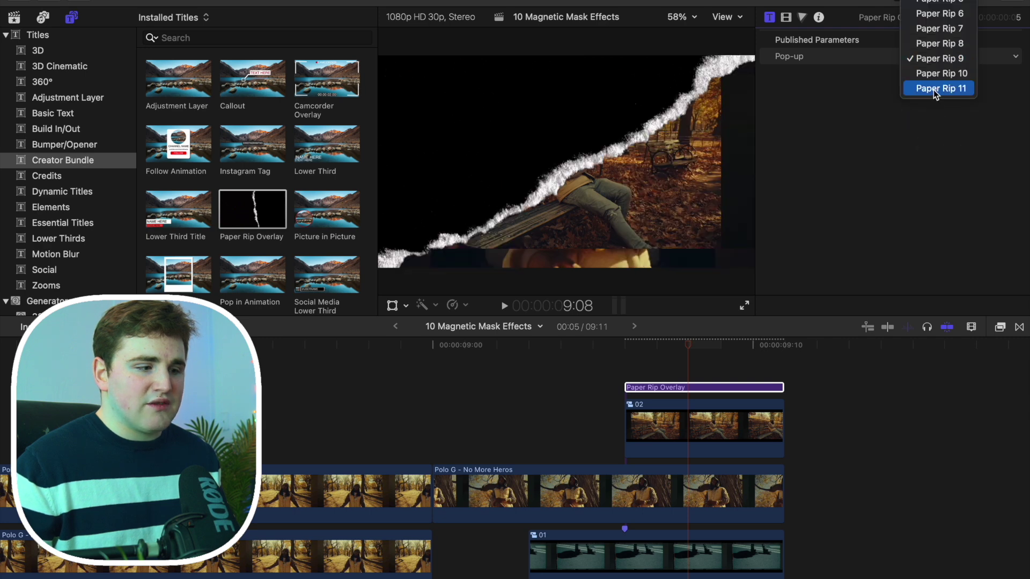
{"action": "left_click", "coordinate": [933, 89]}
{"action": "left_click", "coordinate": [928, 58]}
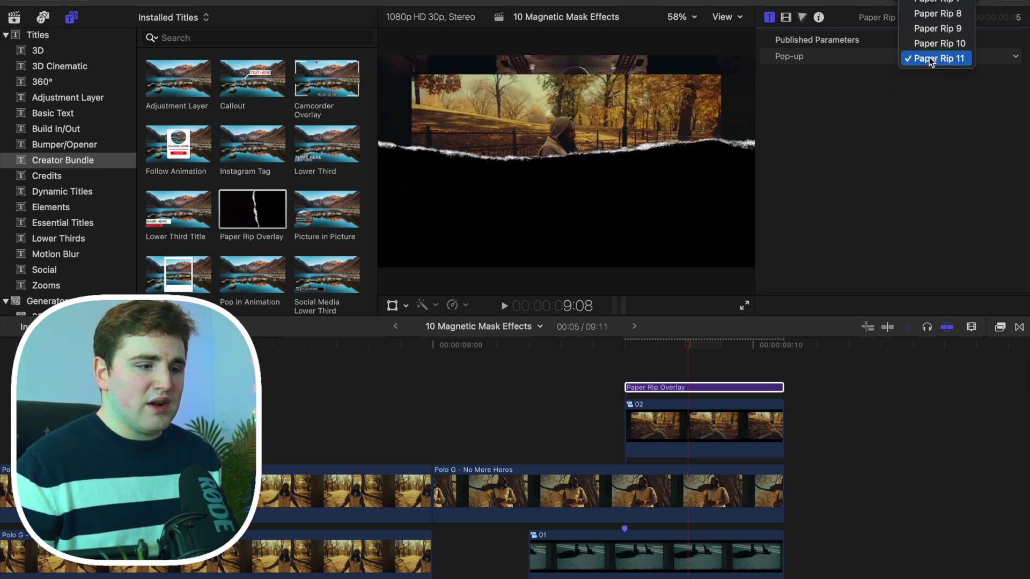
{"action": "left_click", "coordinate": [928, 43]}
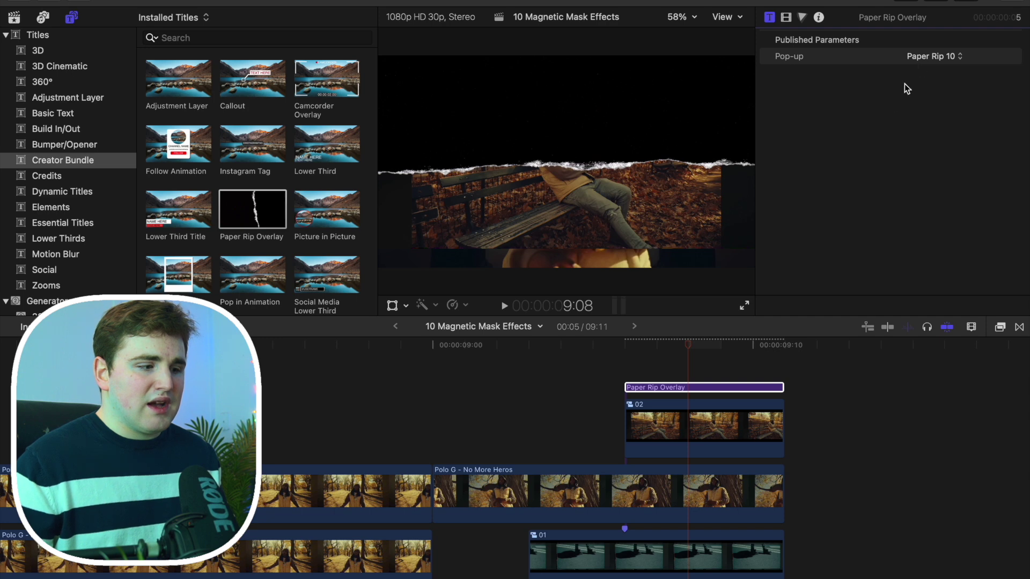
Duplicate the Paper Rip Overlay title onto the layer directly above it and disable the upper copy.
{"action": "left_click", "coordinate": [707, 385]}
{"action": "left_click_drag", "start_coordinate": [707, 385], "coordinate": [707, 385]}
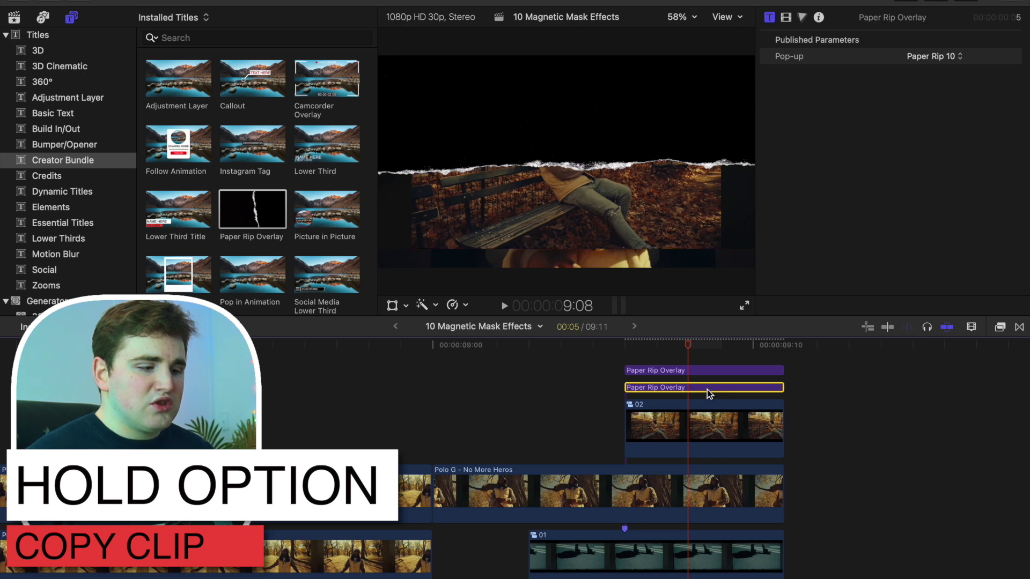
{"action": "left_click", "coordinate": [705, 371]}
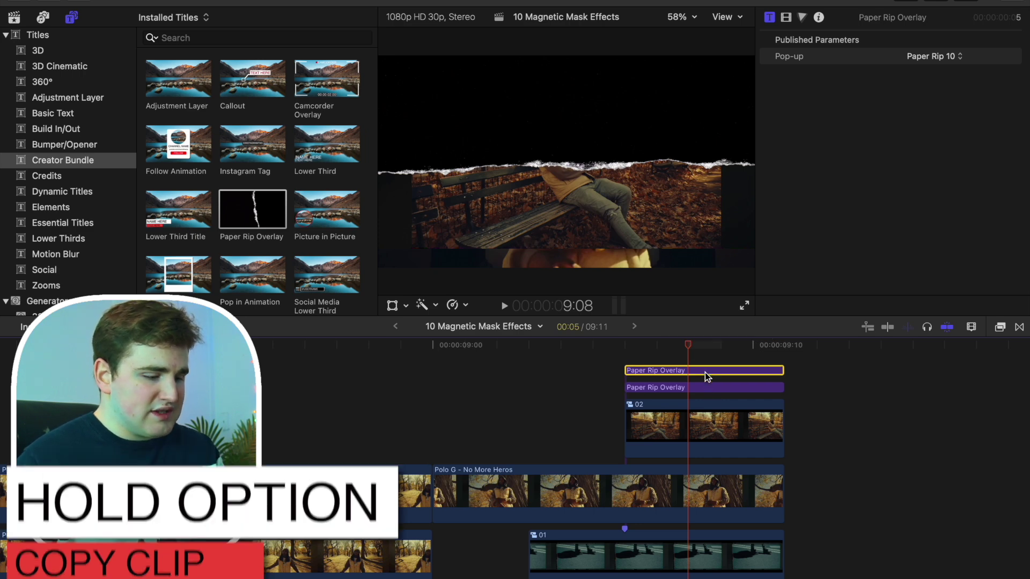
Set the blend mode of the lower Paper Rip Overlay title to Stencil Alpha.
{"action": "left_click", "coordinate": [705, 387]}
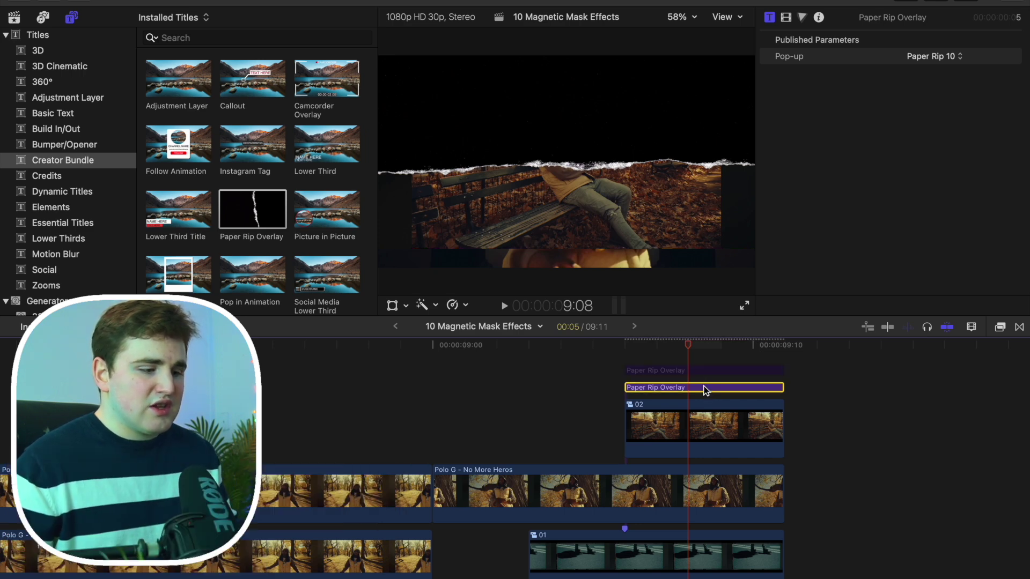
{"action": "left_click", "coordinate": [786, 19]}
{"action": "left_click", "coordinate": [936, 56]}
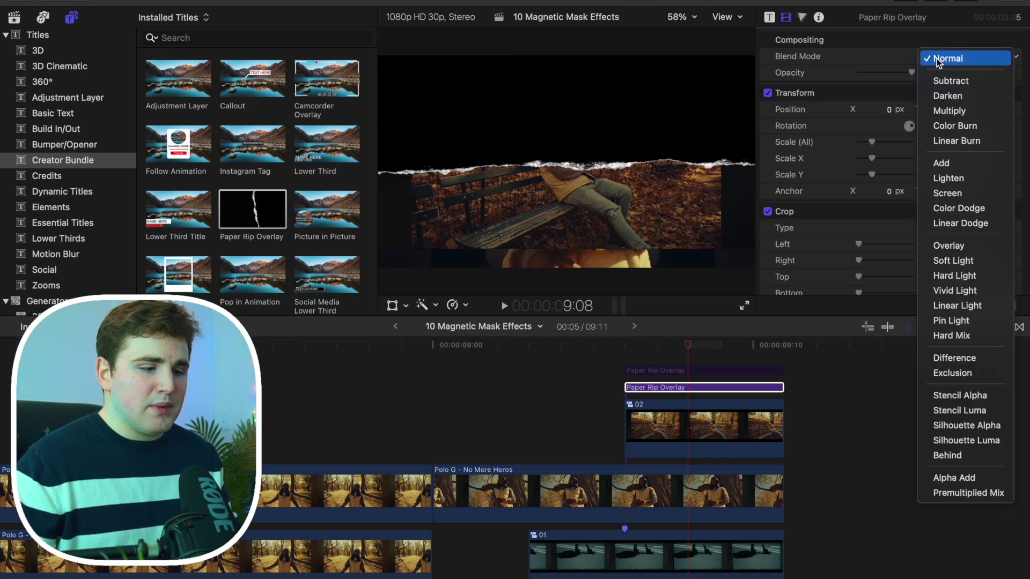
{"action": "left_click", "coordinate": [956, 397]}
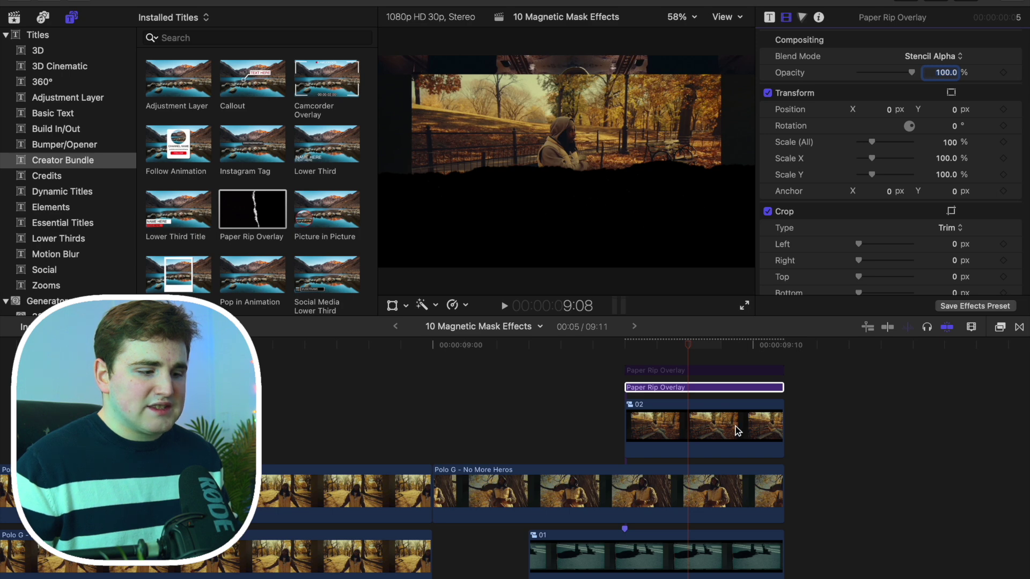
Scale clip 02 to 142% and set its Y position to 44 px to fill the torn area.
{"action": "left_click", "coordinate": [738, 430]}
{"action": "left_click_drag", "start_coordinate": [949, 142], "coordinate": [950, 108]}
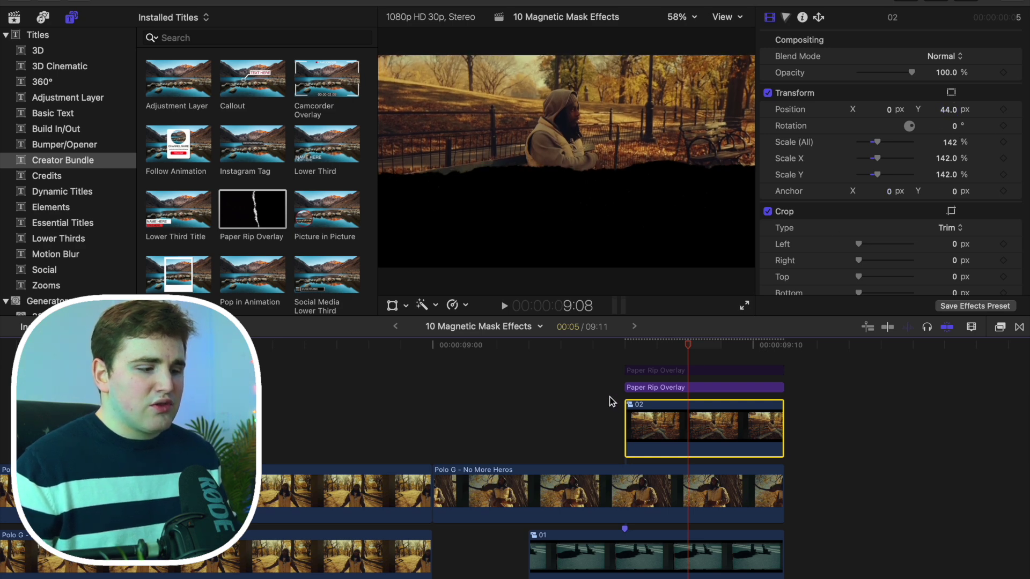
Combine clip 02 and the lower Paper Rip Overlay title into a compound clip named 1.
{"action": "left_click_drag", "start_coordinate": [604, 392], "coordinate": [648, 417]}
{"action": "key", "text": "alt+g"}
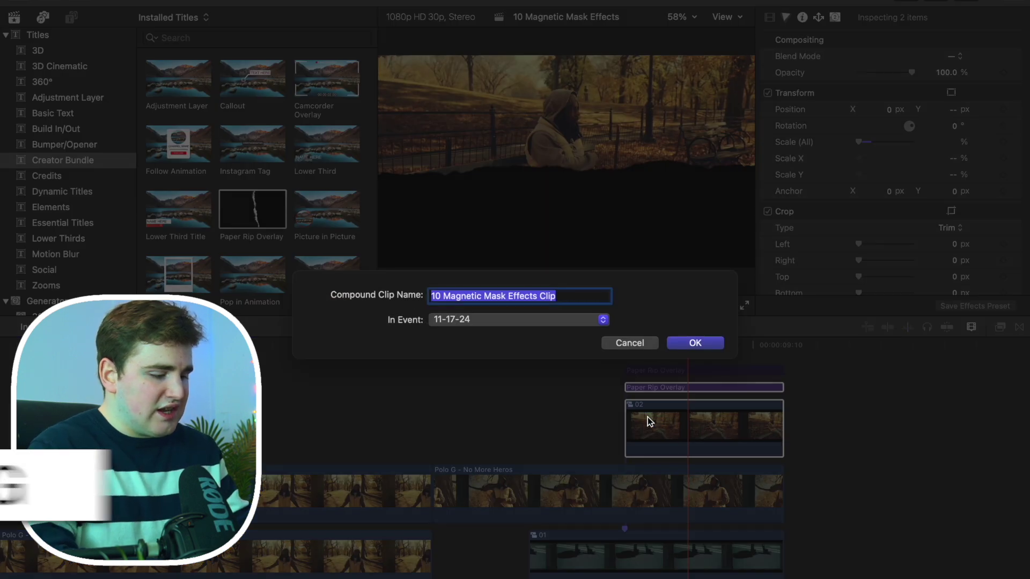
{"action": "type", "text": "1"}
{"action": "key", "text": "Return"}
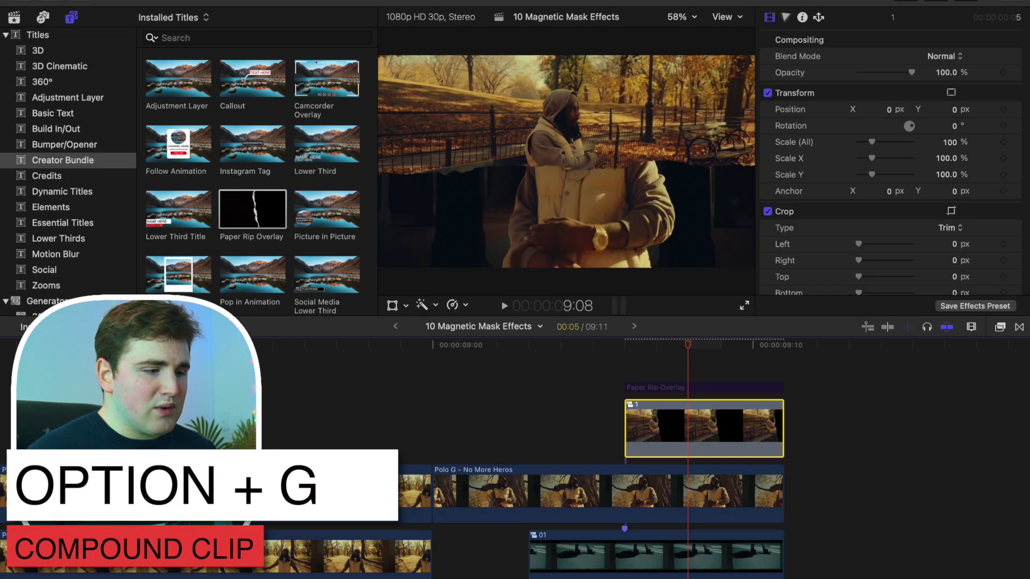
Enable the remaining Paper Rip Overlay title and set its blend mode to Screen.
{"action": "left_click", "coordinate": [662, 388]}
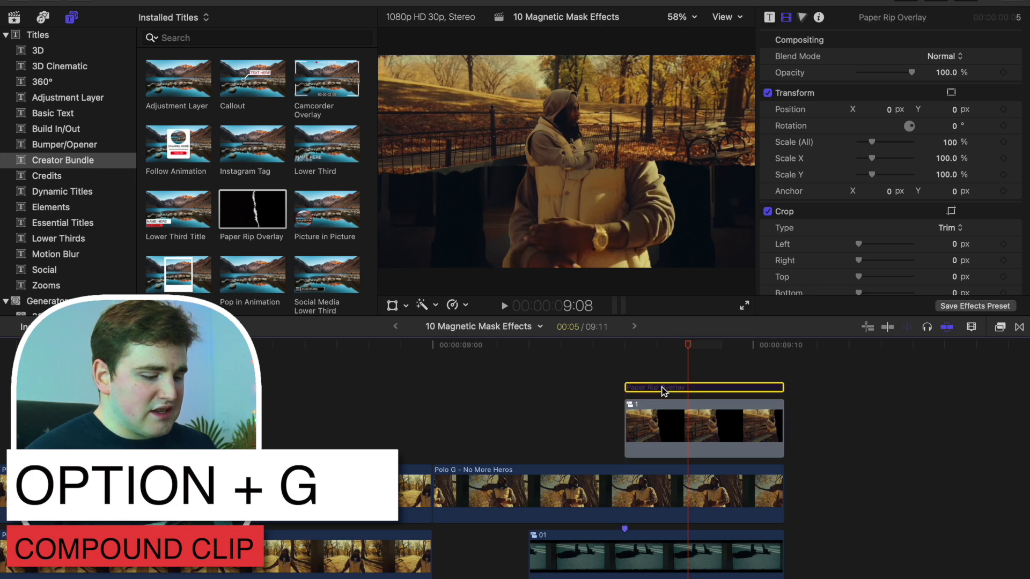
{"action": "left_click", "coordinate": [936, 55]}
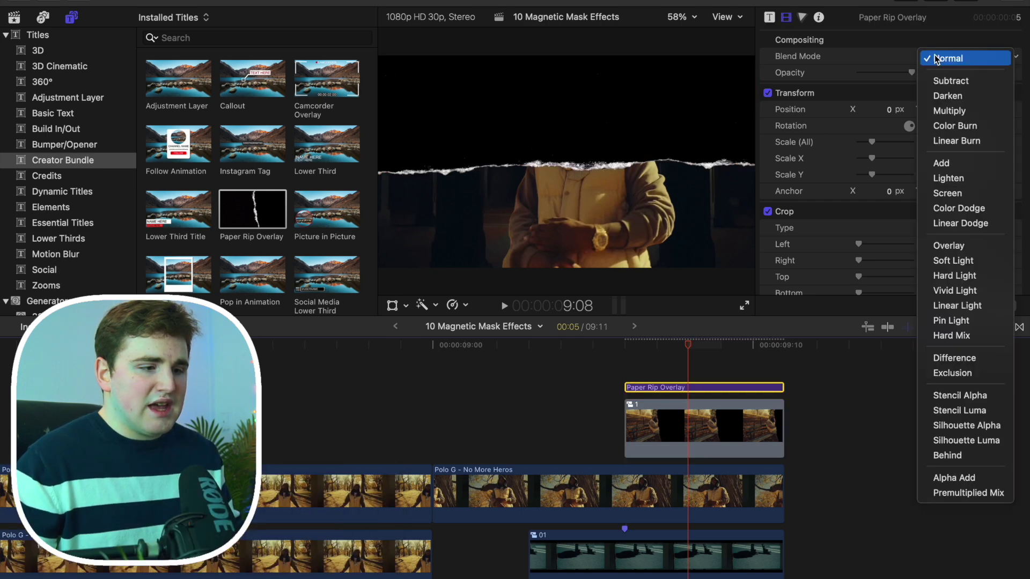
{"action": "left_click", "coordinate": [948, 193]}
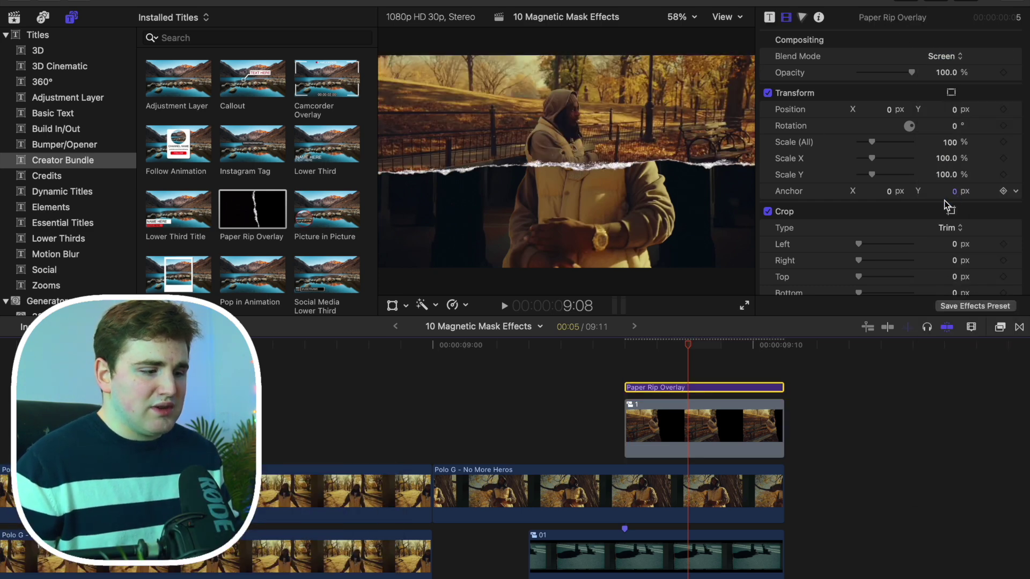
Combine compound clip 1 and the Paper Rip Overlay title into a compound clip named 1.2.
{"action": "left_click_drag", "start_coordinate": [590, 373], "coordinate": [675, 430]}
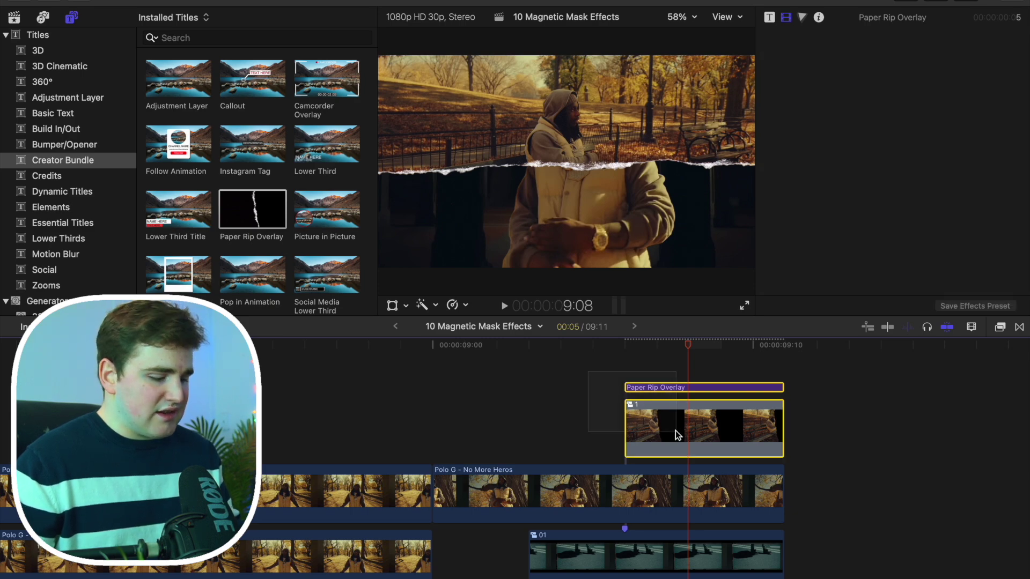
{"action": "key", "text": "alt+g"}
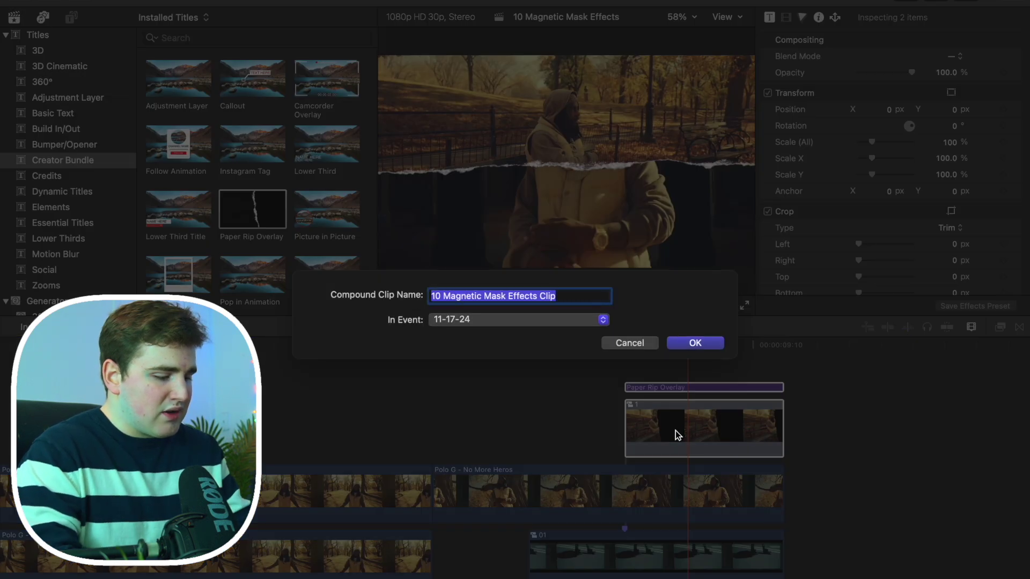
{"action": "type", "text": "1.2"}
{"action": "key", "text": "Return"}
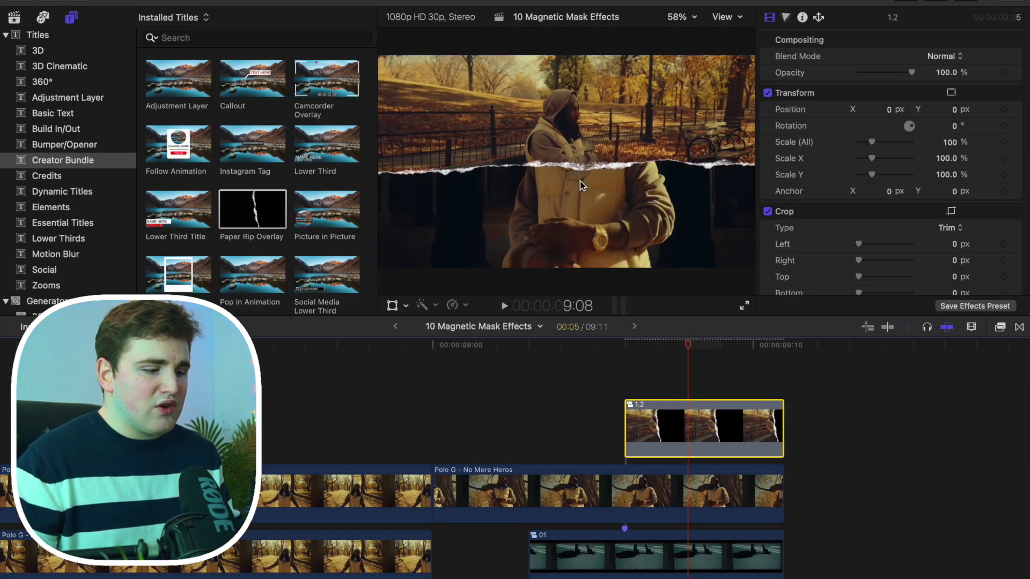
Move compound clip 1.2 beneath the masked hooded man clip, keeping it above clip 01.
{"action": "left_click_drag", "start_coordinate": [694, 435], "coordinate": [697, 513]}
{"action": "left_click_drag", "start_coordinate": [692, 345], "coordinate": [686, 386]}
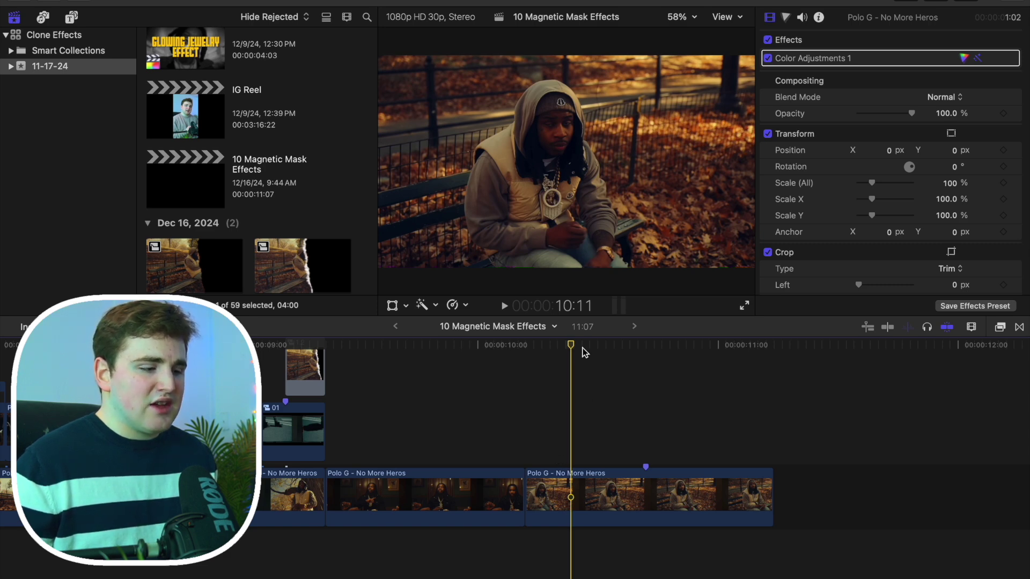
Duplicate the final clip of the seated hooded man onto the layer directly above it.
{"action": "left_click_drag", "start_coordinate": [572, 348], "coordinate": [603, 358]}
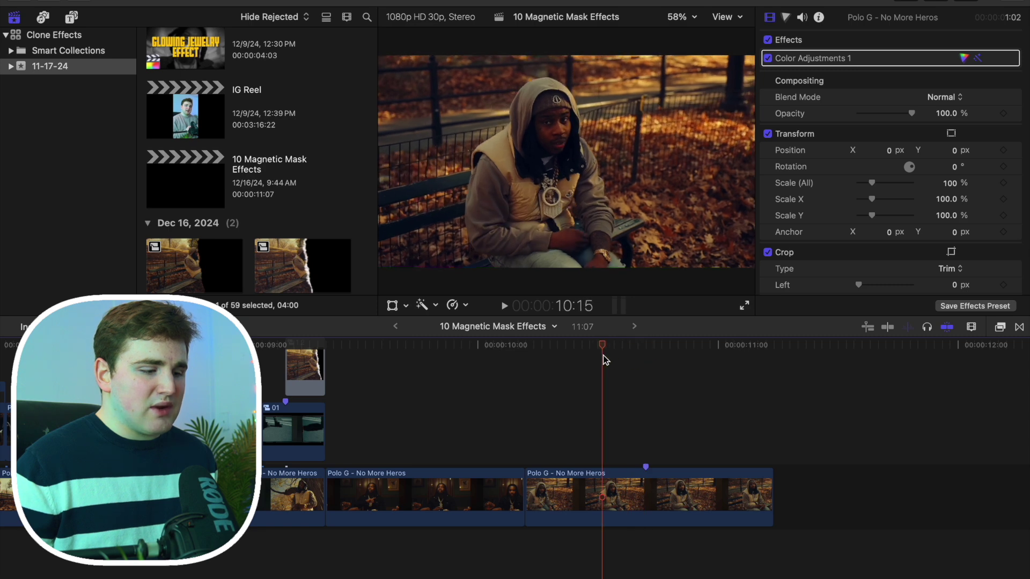
{"action": "left_click", "coordinate": [611, 484]}
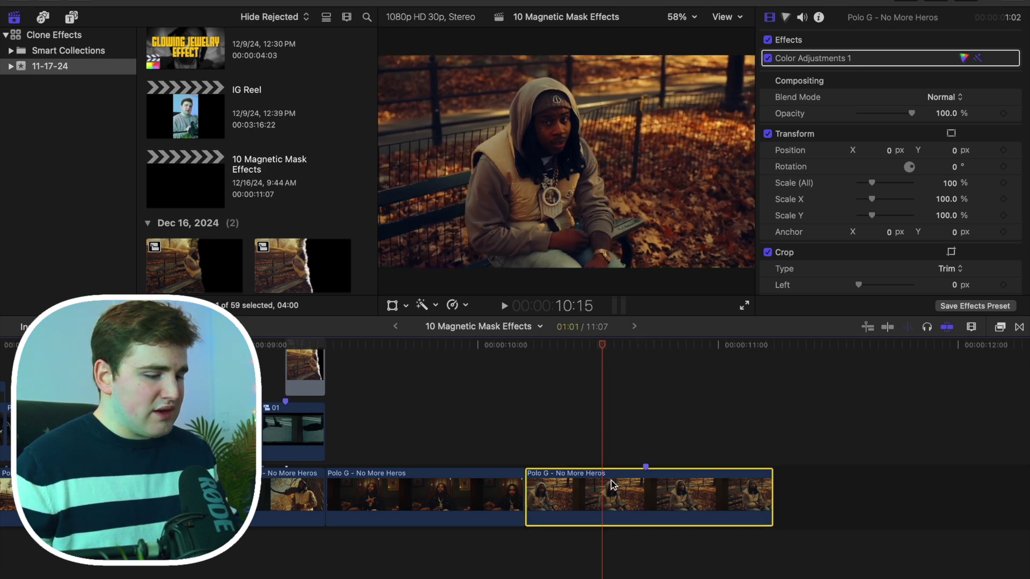
{"action": "left_click_drag", "start_coordinate": [610, 480], "coordinate": [617, 407]}
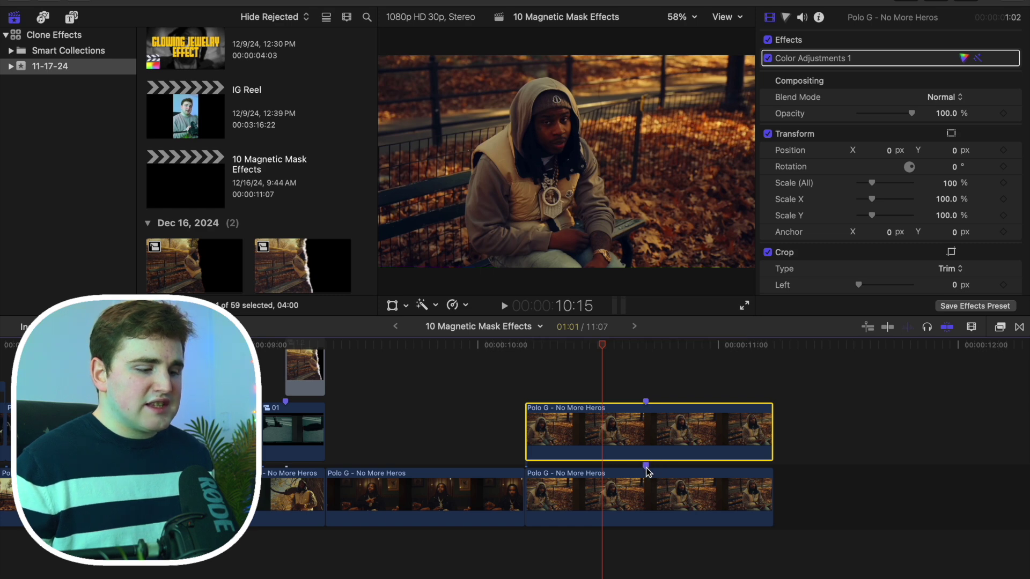
Trim the duplicate's end to the marker at 10:21 and slide it back to end where the final clip starts.
{"action": "left_click", "coordinate": [529, 378]}
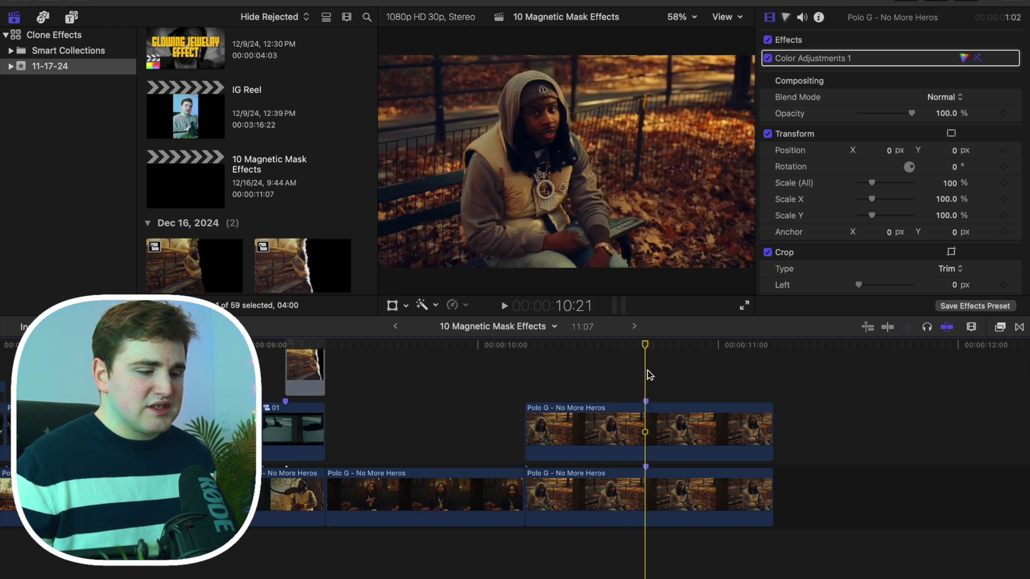
{"action": "left_click", "coordinate": [650, 447]}
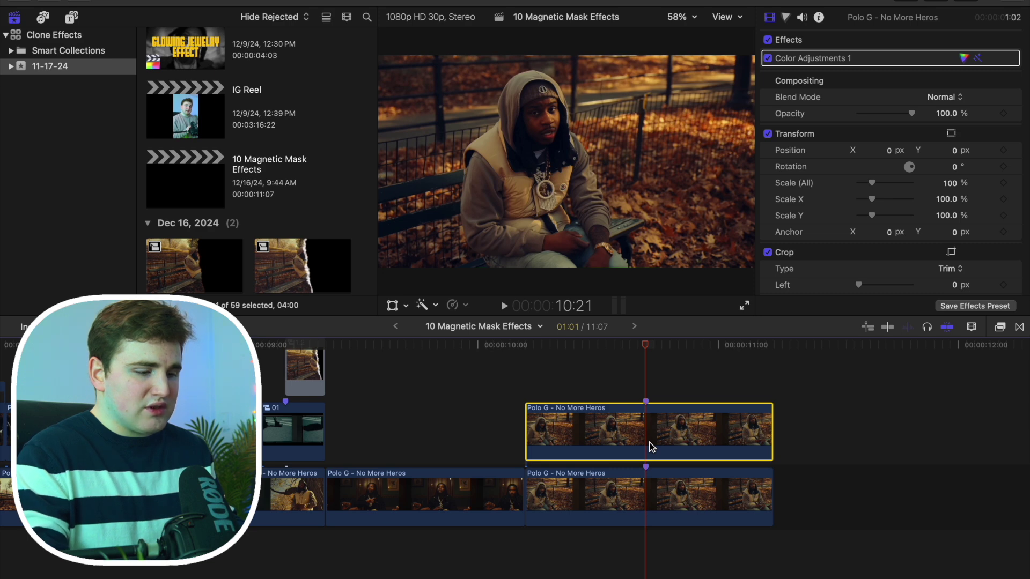
{"action": "key", "text": "alt+]"}
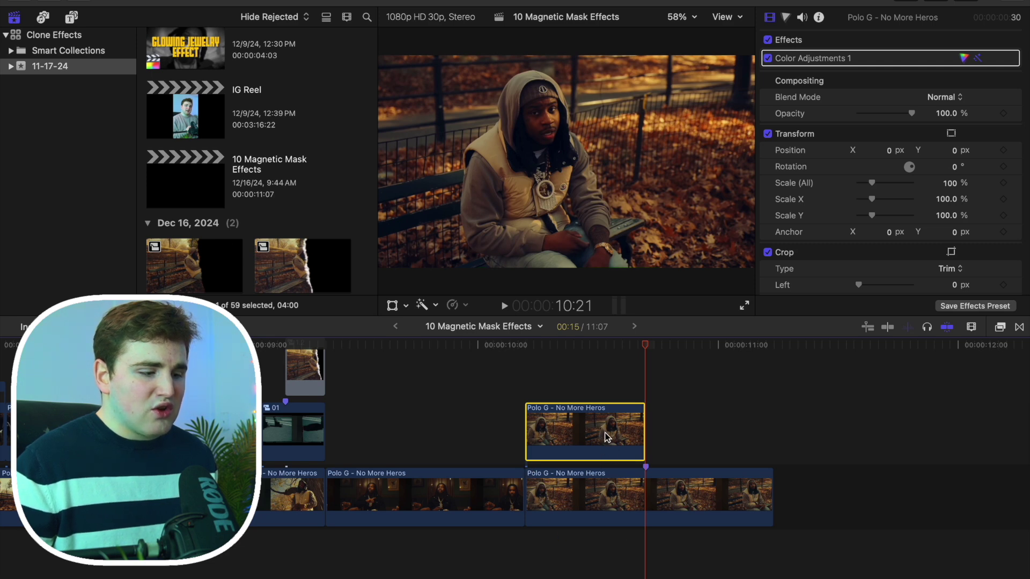
{"action": "left_click_drag", "start_coordinate": [613, 439], "coordinate": [501, 438]}
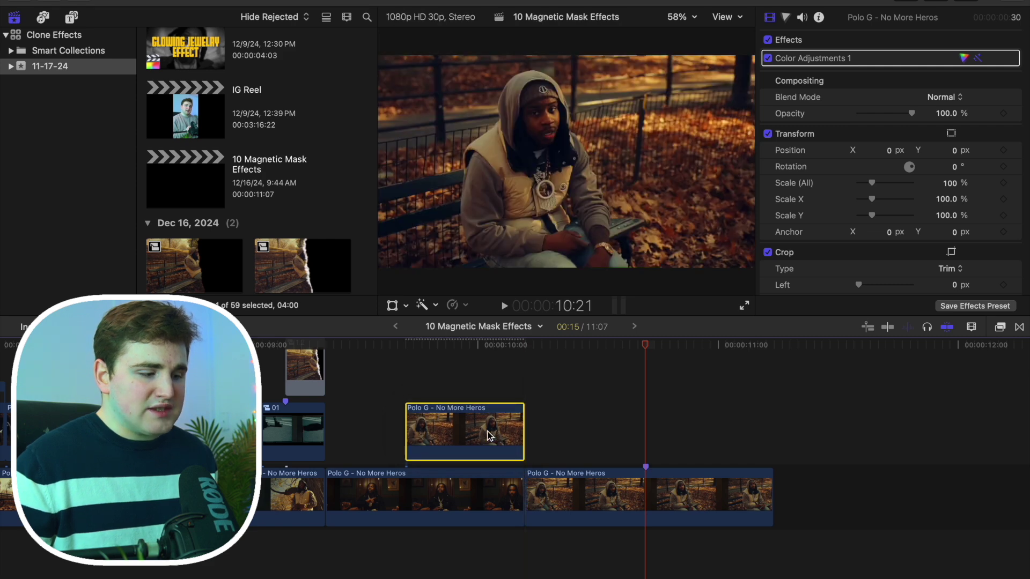
Trim the start of the final seated man clip on the main storyline to its marker at 10:21.
{"action": "left_click", "coordinate": [647, 487]}
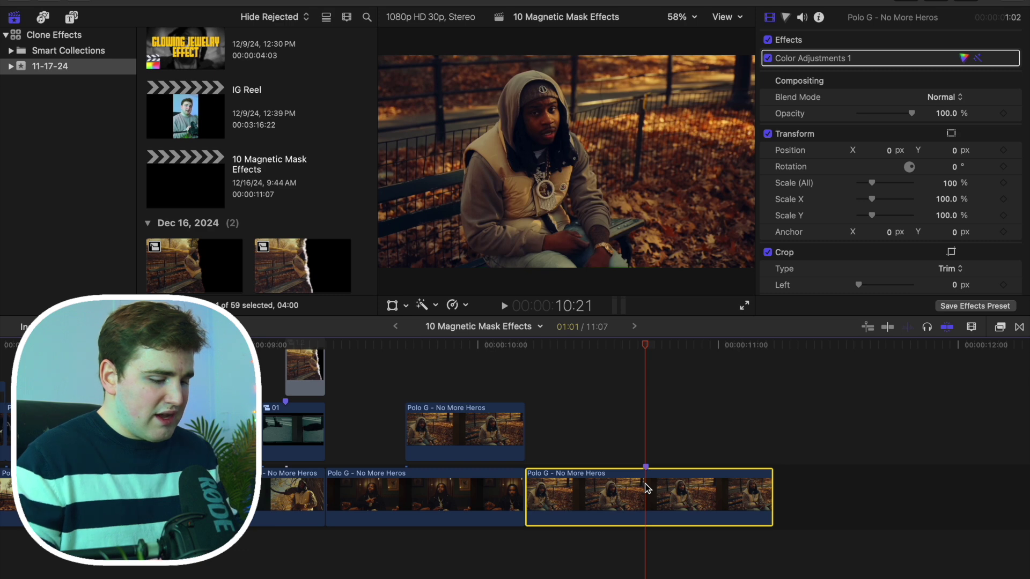
{"action": "key", "text": "alt+["}
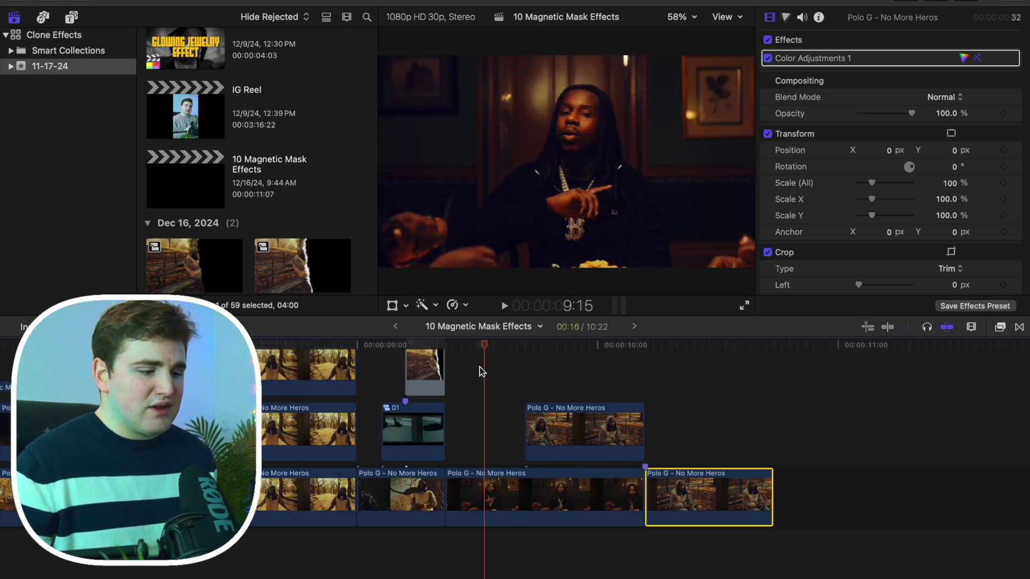
Play the dinner scene from 9:15 into the seated man clip, and step back through the overlapping frames to 9:29.
{"action": "left_click", "coordinate": [479, 375]}
{"action": "key", "text": "space"}
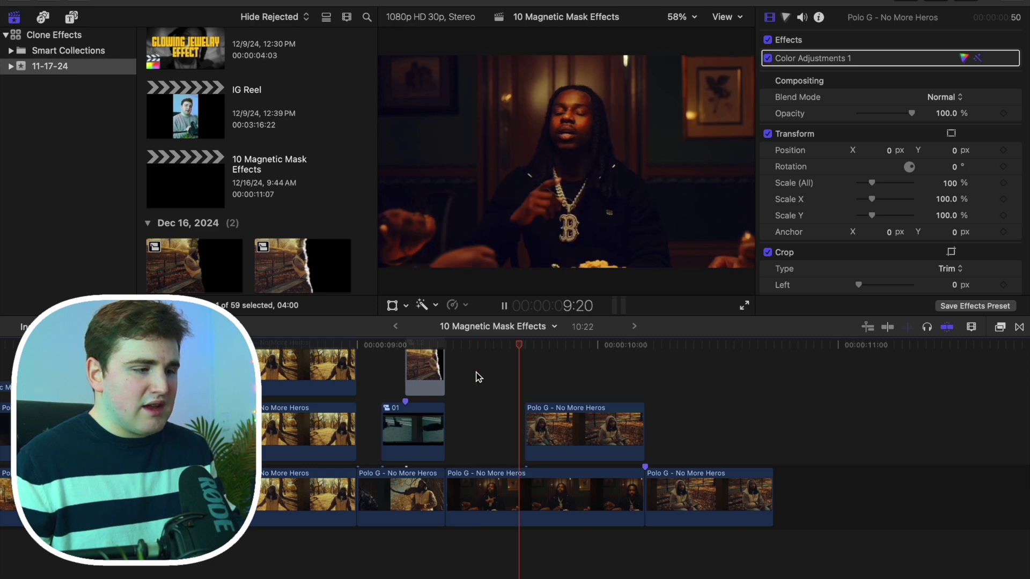
{"action": "key", "text": "space"}
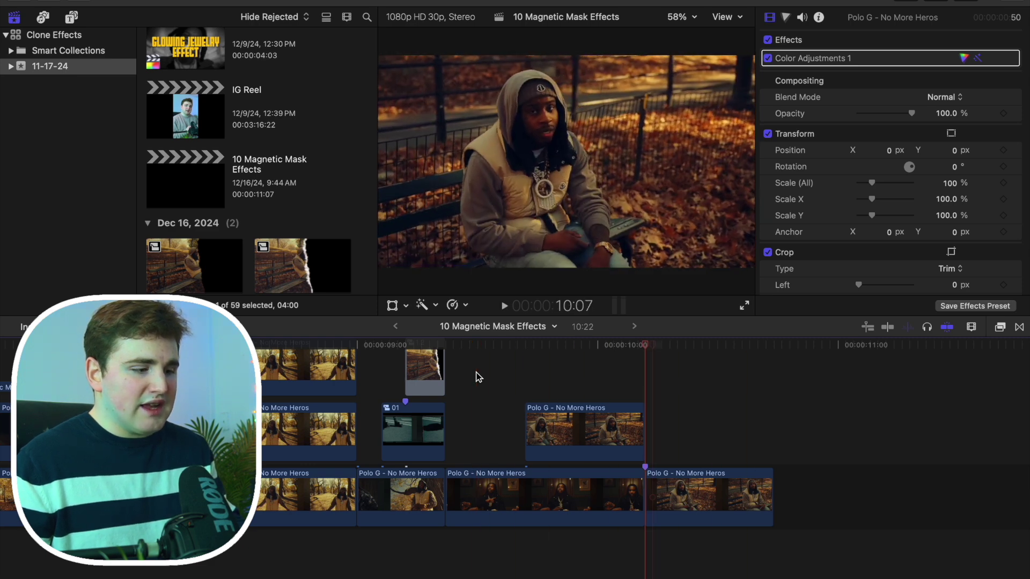
{"action": "key", "text": "Left"}
{"action": "key", "text": "Left"}
{"action": "key", "text": "Left"}
{"action": "key", "text": "Left"}
{"action": "key", "text": "Left"}
{"action": "key", "text": "Left"}
{"action": "key", "text": "Left"}
{"action": "key", "text": "Left"}
{"action": "key", "text": "Left"}
{"action": "key", "text": "Left"}
{"action": "key", "text": "Left"}
{"action": "key", "text": "Left"}
{"action": "key", "text": "Left"}
{"action": "key", "text": "Left"}
{"action": "key", "text": "Left"}
{"action": "key", "text": "Left"}
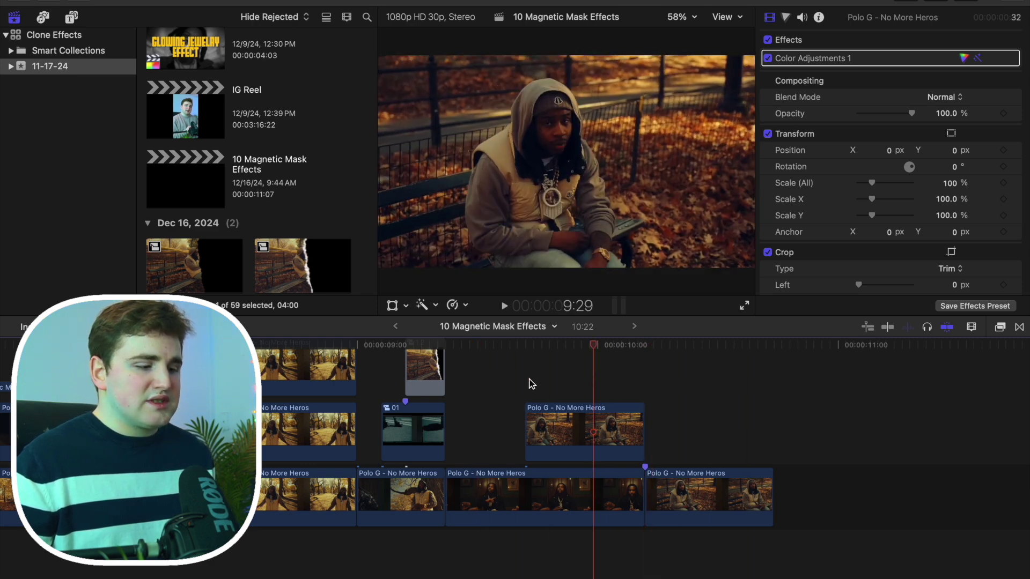
Apply the Magnetic Mask effect to the duplicate seated man clip above the dinner scene.
{"action": "left_click", "coordinate": [558, 419]}
{"action": "left_click", "coordinate": [1001, 328]}
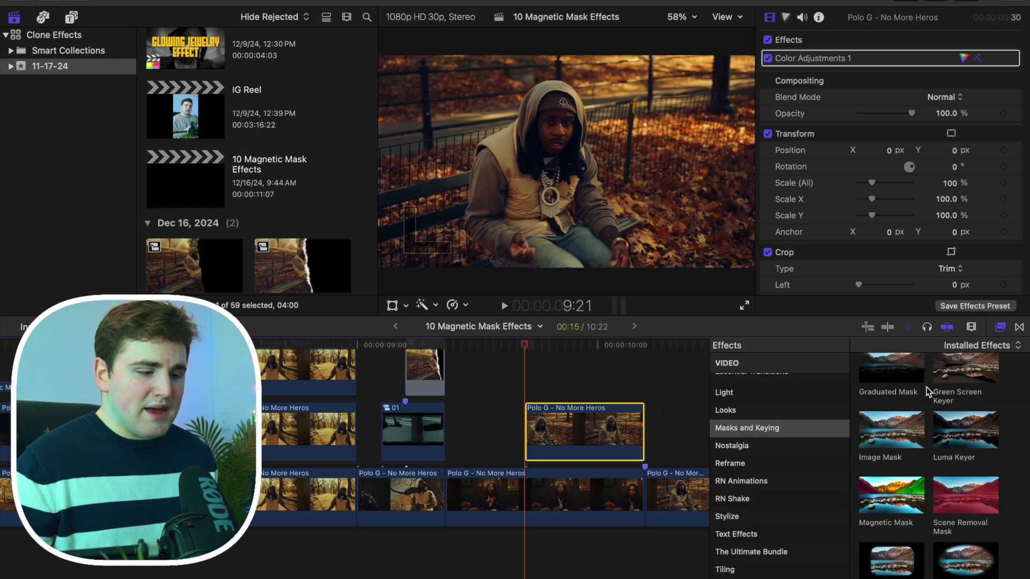
{"action": "left_click_drag", "start_coordinate": [885, 505], "coordinate": [590, 429]}
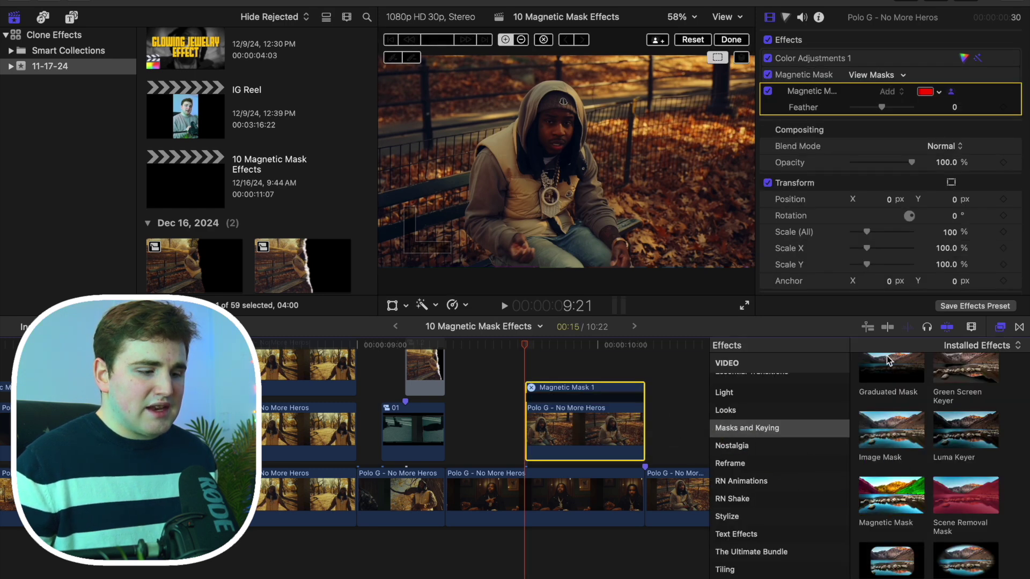
{"action": "left_click", "coordinate": [1002, 327]}
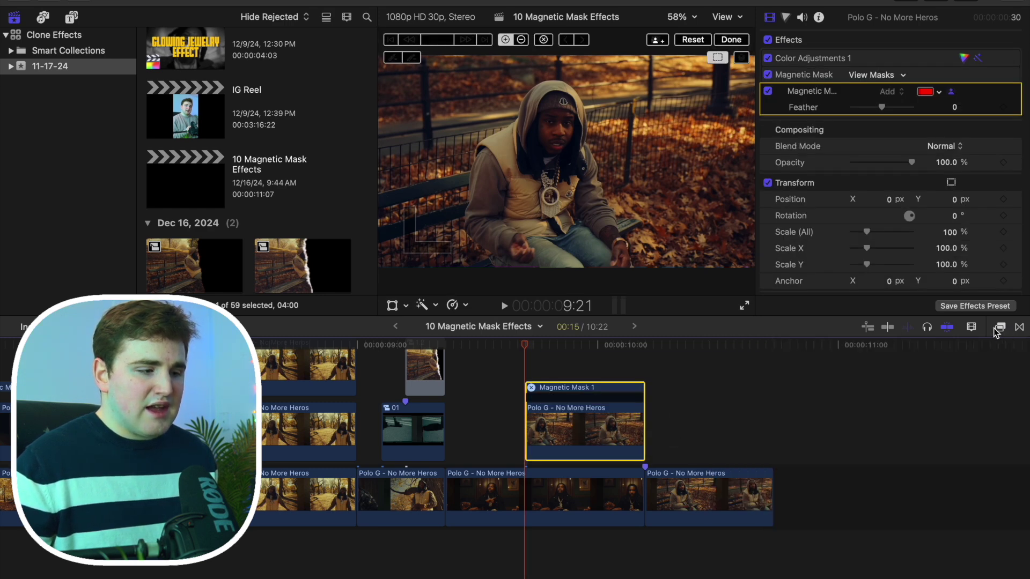
Mask the hooded man from points on his chest and hood, analyze the clip, and finish the mask.
{"action": "left_click", "coordinate": [550, 197]}
{"action": "left_click", "coordinate": [537, 159]}
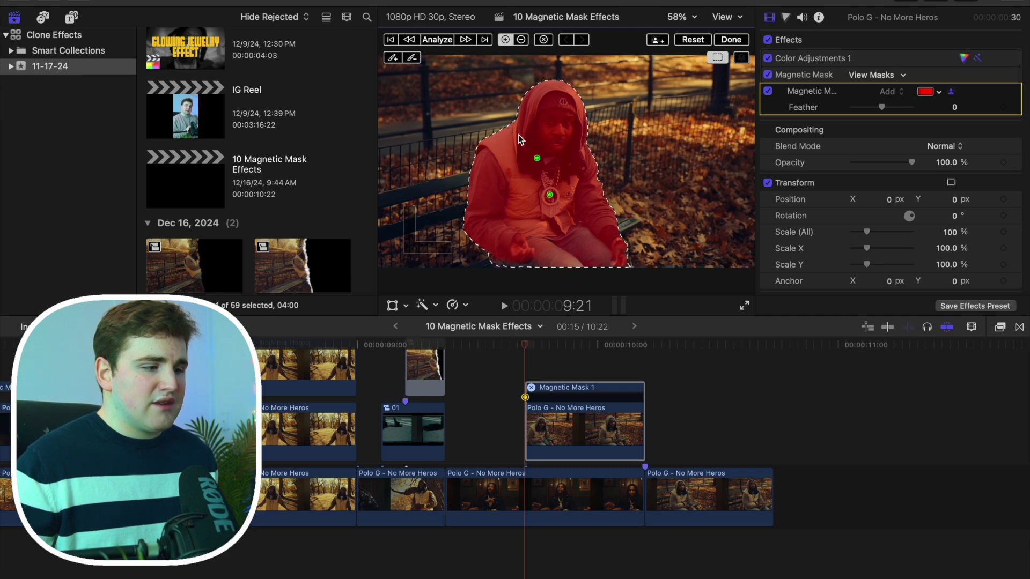
{"action": "left_click", "coordinate": [440, 43]}
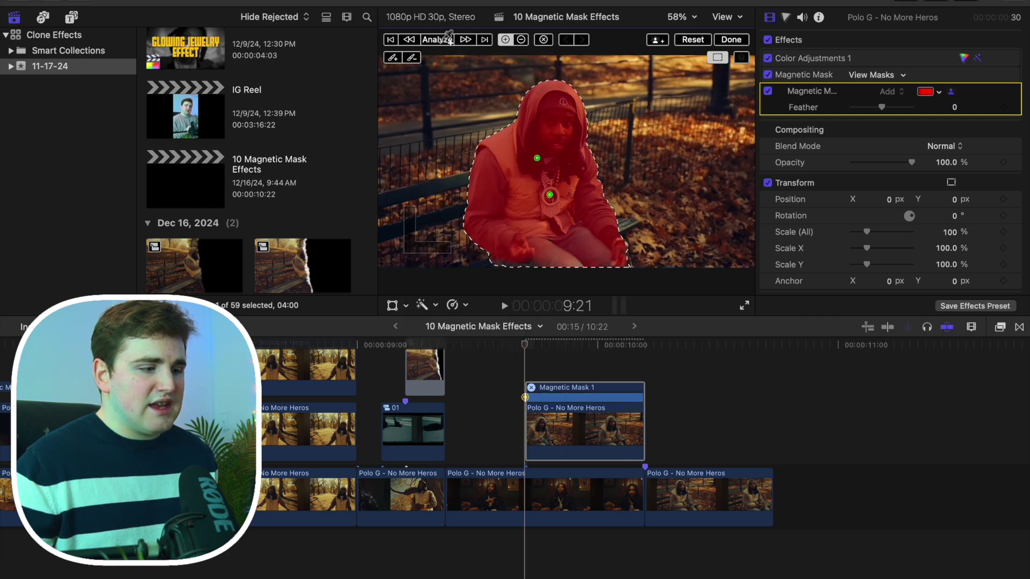
{"action": "left_click", "coordinate": [733, 41]}
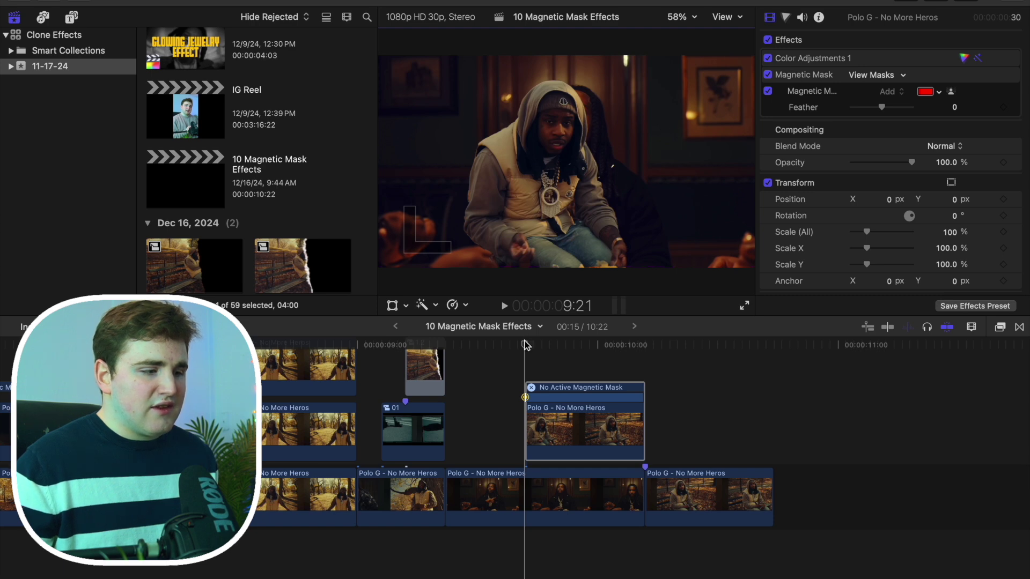
Move to 9:29 to check the cutout, and hide the Magnetic Mask editor on the masked clip.
{"action": "left_click_drag", "start_coordinate": [526, 347], "coordinate": [591, 356]}
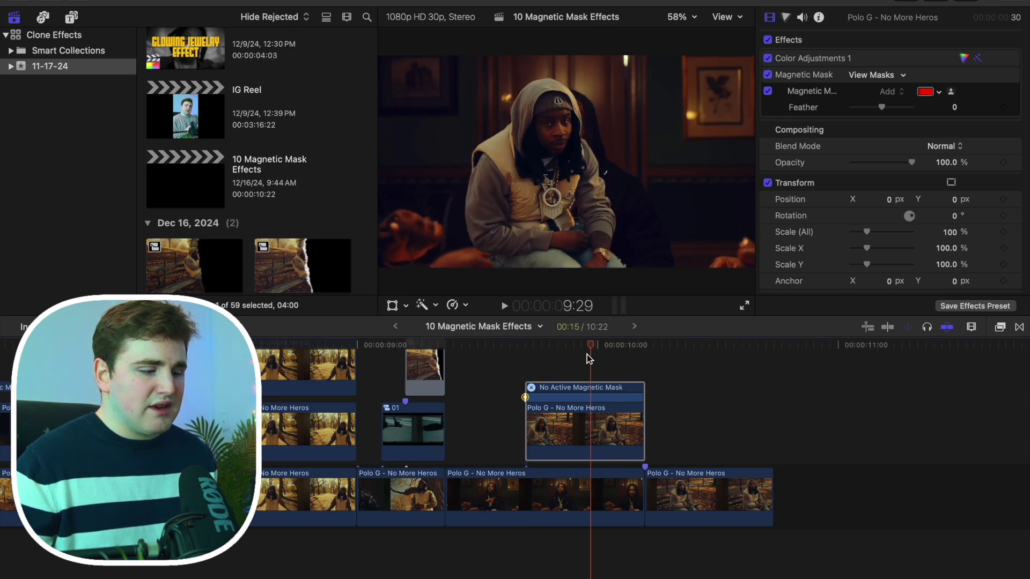
{"action": "right_click", "coordinate": [585, 436]}
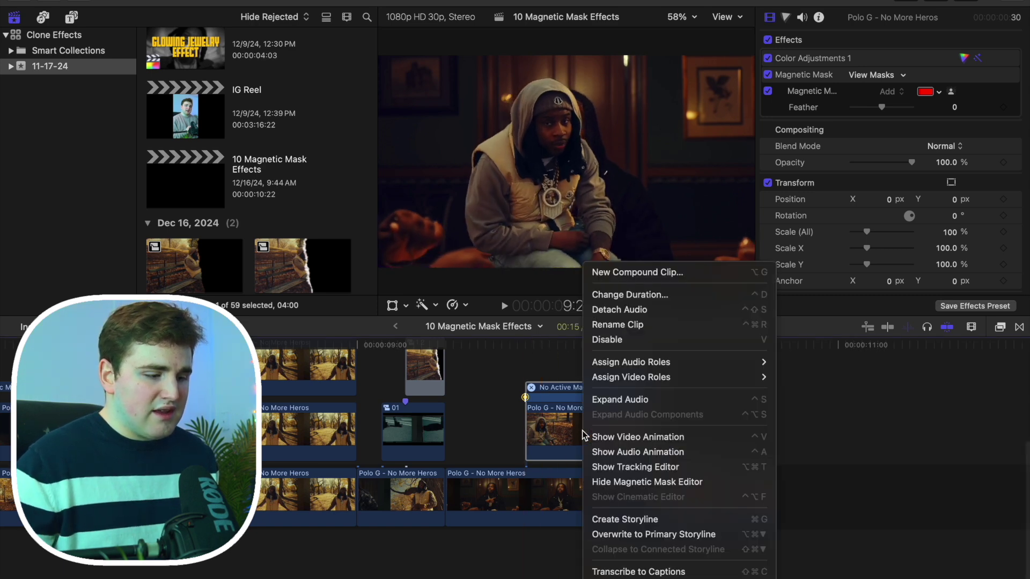
{"action": "left_click", "coordinate": [609, 481]}
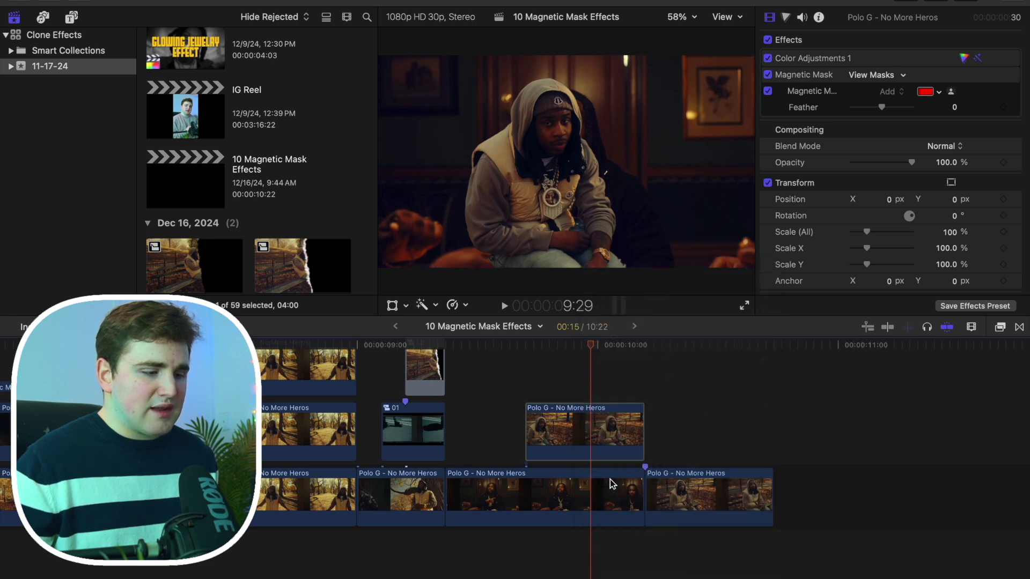
{"action": "left_click", "coordinate": [589, 396]}
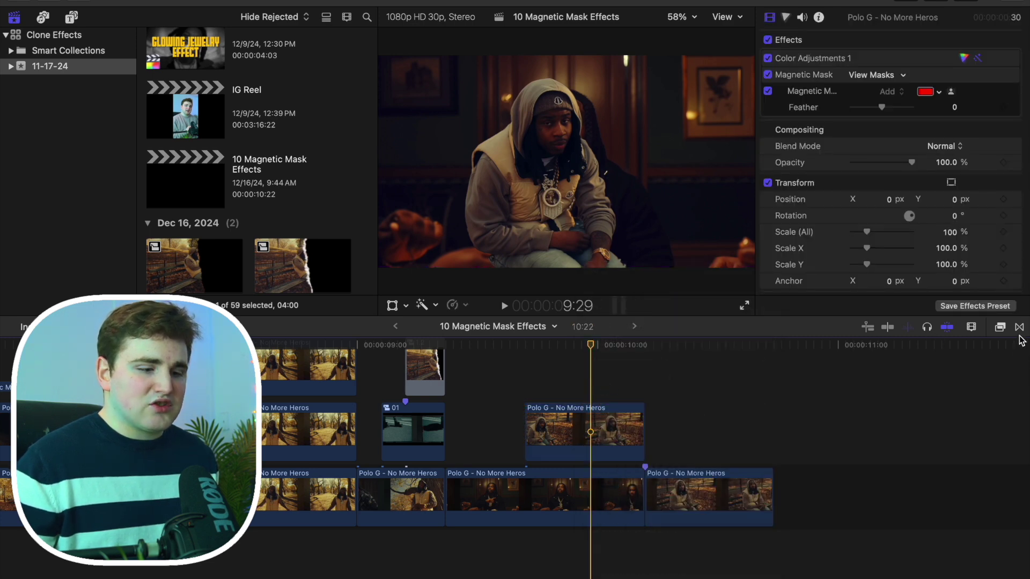
Apply the Ink Bleed 3 transition to the masked seated man clip above the dinner scene.
{"action": "left_click", "coordinate": [1019, 327]}
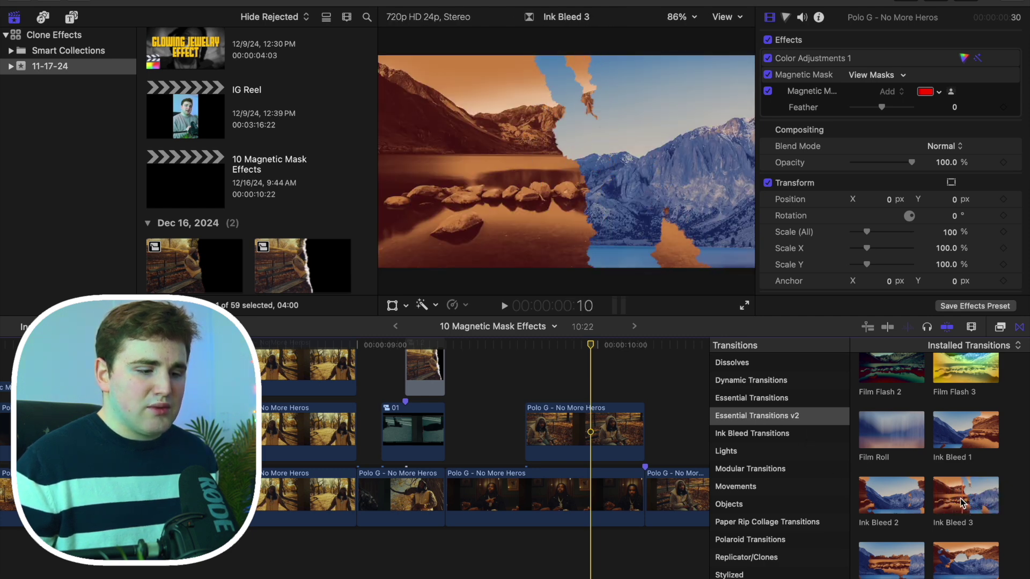
{"action": "mouse_move", "coordinate": [963, 501]}
{"action": "left_mouse_down"}
{"action": "mouse_move", "coordinate": [759, 437]}
{"action": "mouse_move", "coordinate": [642, 423]}
{"action": "mouse_move", "coordinate": [586, 436]}
{"action": "mouse_move", "coordinate": [578, 426]}
{"action": "left_mouse_up"}
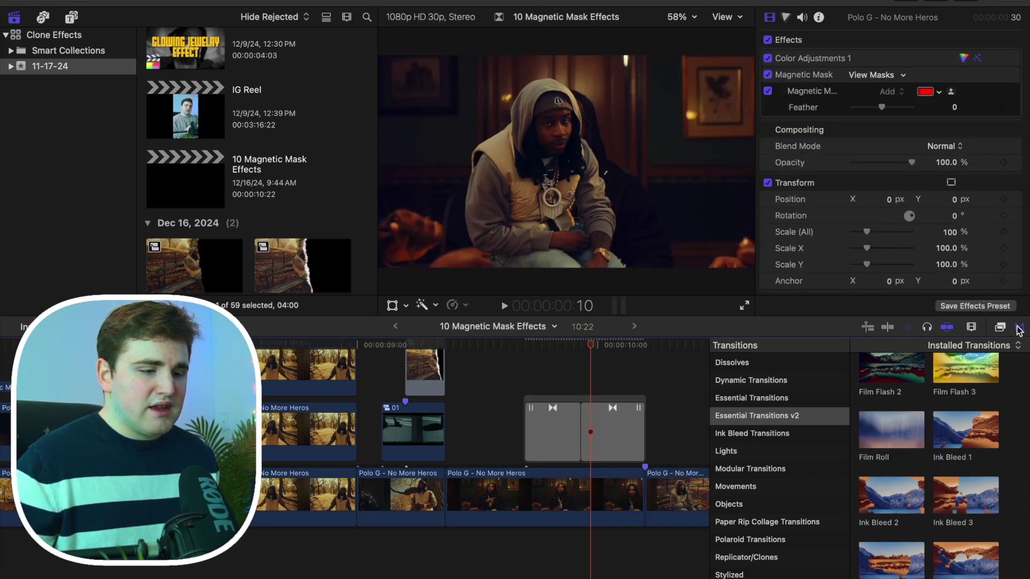
{"action": "left_click", "coordinate": [1019, 327]}
Delete the transition at the masked clip's end and extend the starting Ink Bleed 3 transition across the whole clip.
{"action": "left_click", "coordinate": [617, 430]}
{"action": "key", "text": "Delete"}
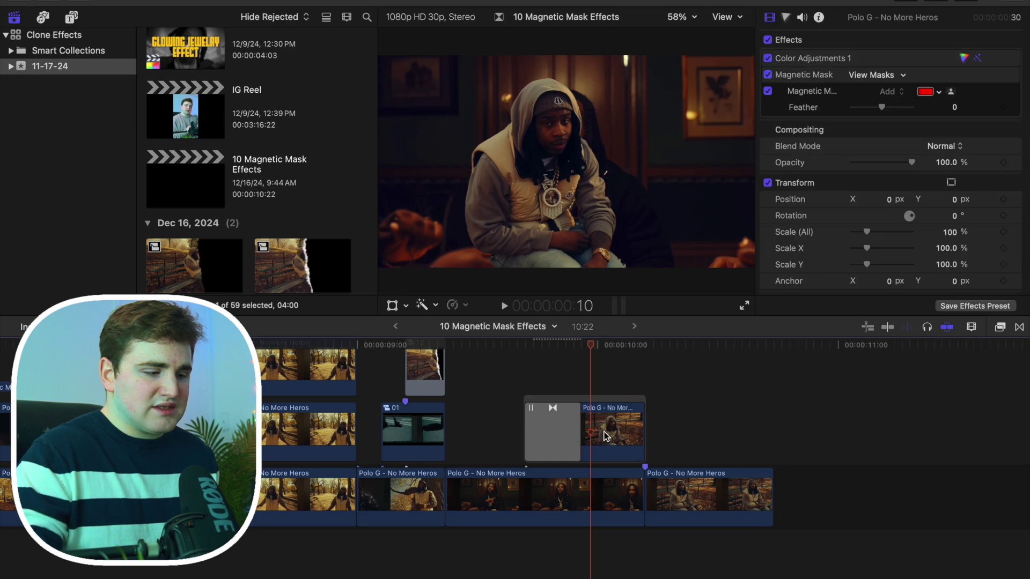
{"action": "left_click", "coordinate": [561, 432]}
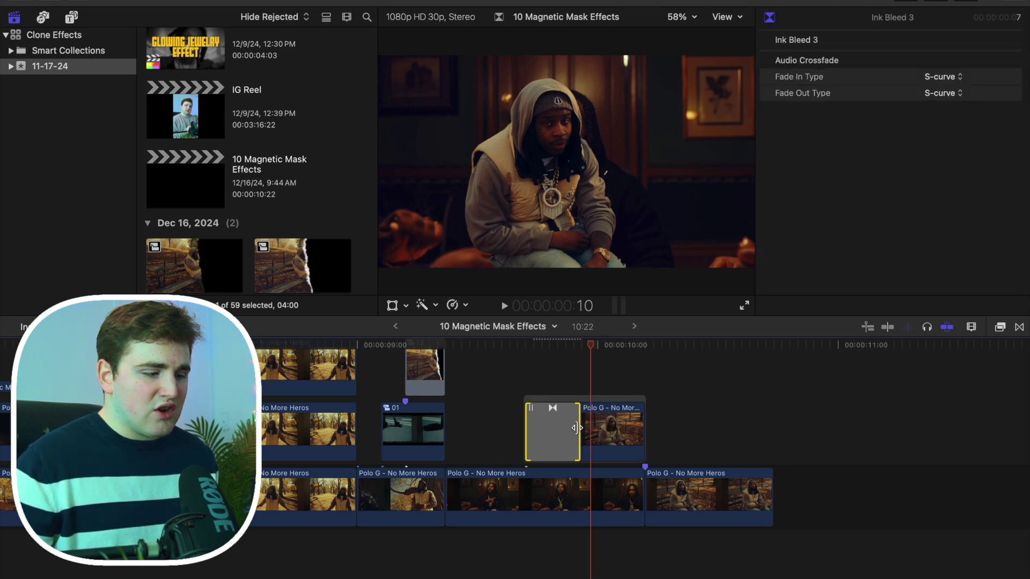
{"action": "left_click_drag", "start_coordinate": [579, 427], "coordinate": [640, 429]}
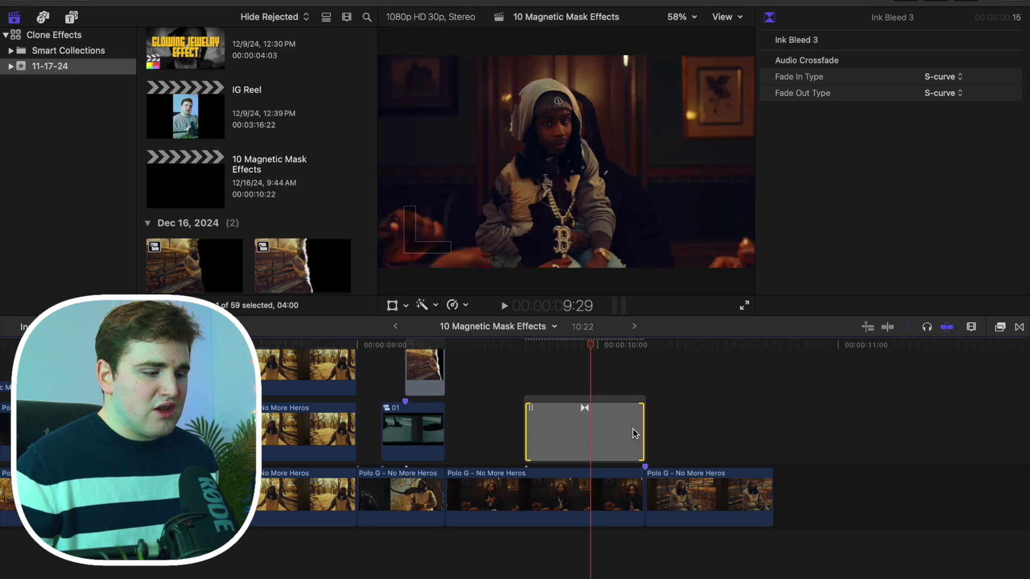
Play the Ink Bleed 3 transition, step back to 9:26, and step forward through it into the final seated man clip.
{"action": "left_click", "coordinate": [528, 384]}
{"action": "key", "text": "space"}
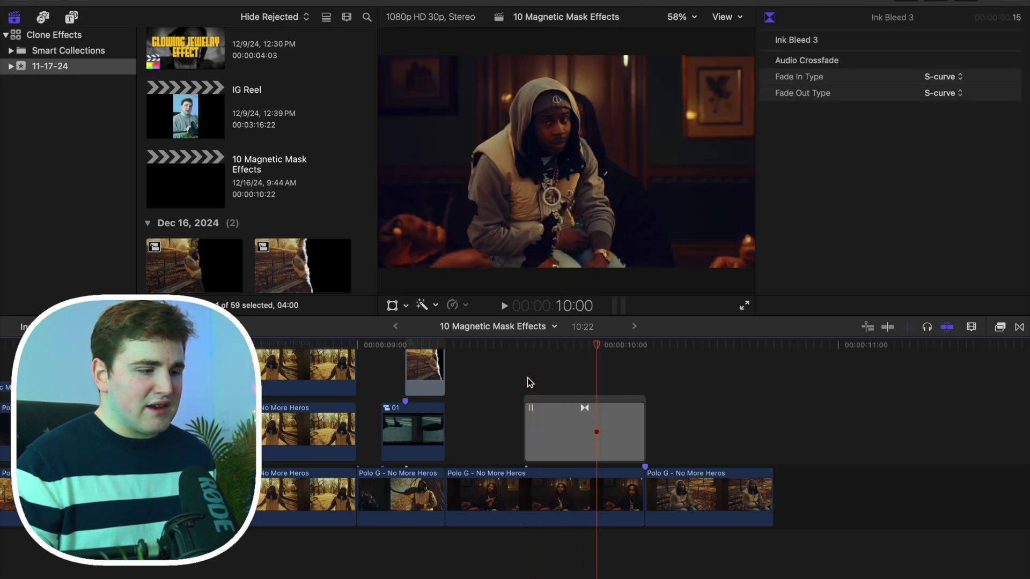
{"action": "key", "text": "Left"}
{"action": "key", "text": "Left"}
{"action": "key", "text": "Left"}
{"action": "key", "text": "Left"}
{"action": "key", "text": "Left"}
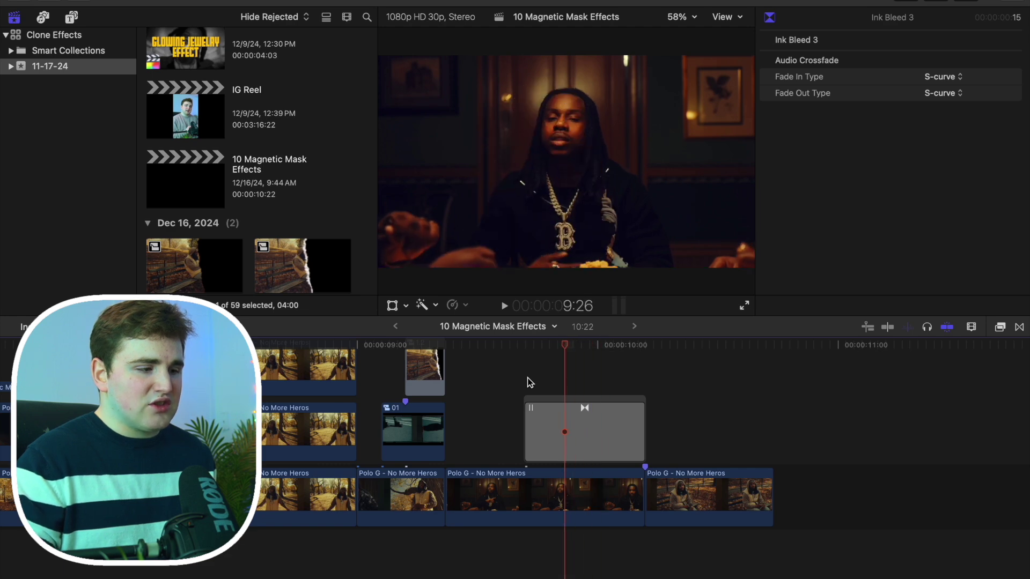
{"action": "key", "text": "Right"}
{"action": "key", "text": "Right"}
{"action": "key", "text": "Right"}
{"action": "key", "text": "Right"}
{"action": "key", "text": "Right"}
{"action": "key", "text": "Right"}
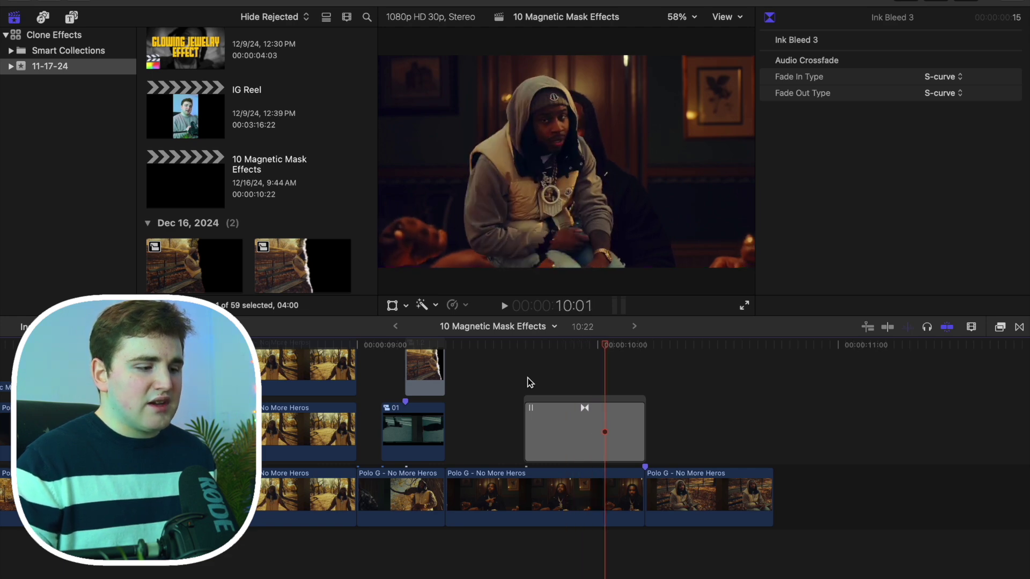
{"action": "key", "text": "Right"}
{"action": "key", "text": "Right"}
{"action": "key", "text": "Right"}
{"action": "key", "text": "Right"}
{"action": "key", "text": "Right"}
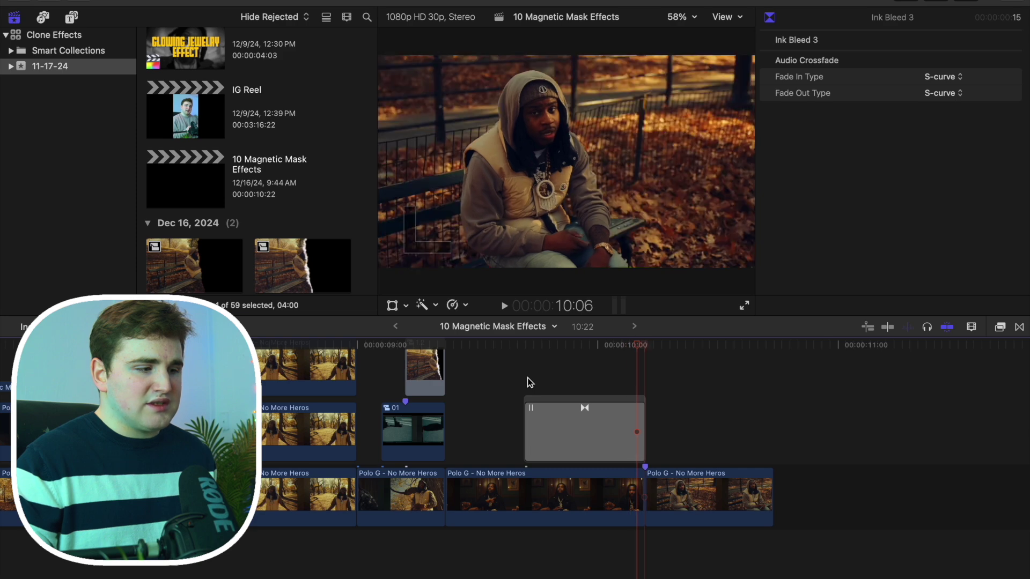
{"action": "key", "text": "Right"}
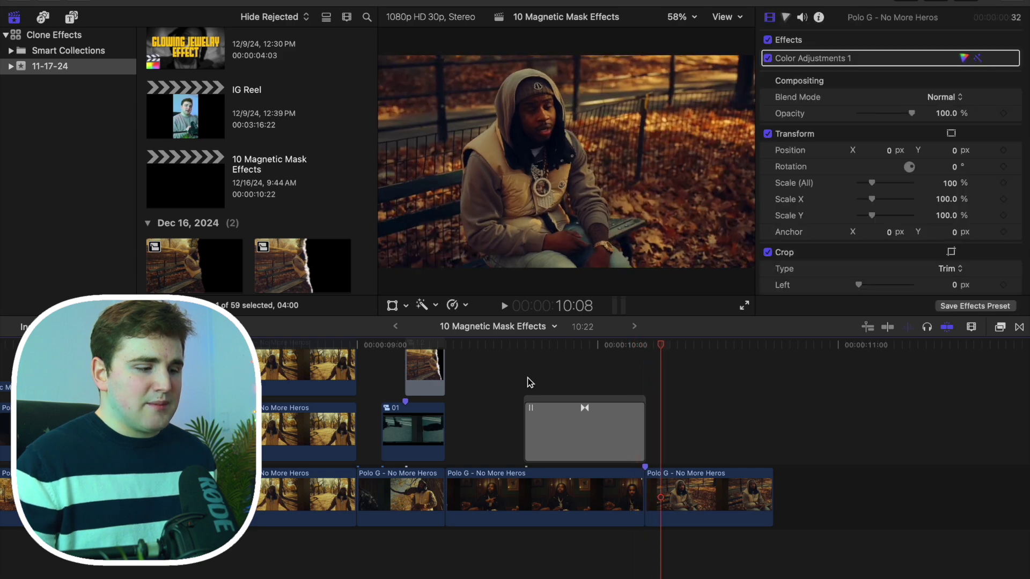
Play the finished masked transition from 9:13 in the dinner scene through to the final seated man clip.
{"action": "left_click", "coordinate": [462, 382]}
{"action": "key", "text": "space"}
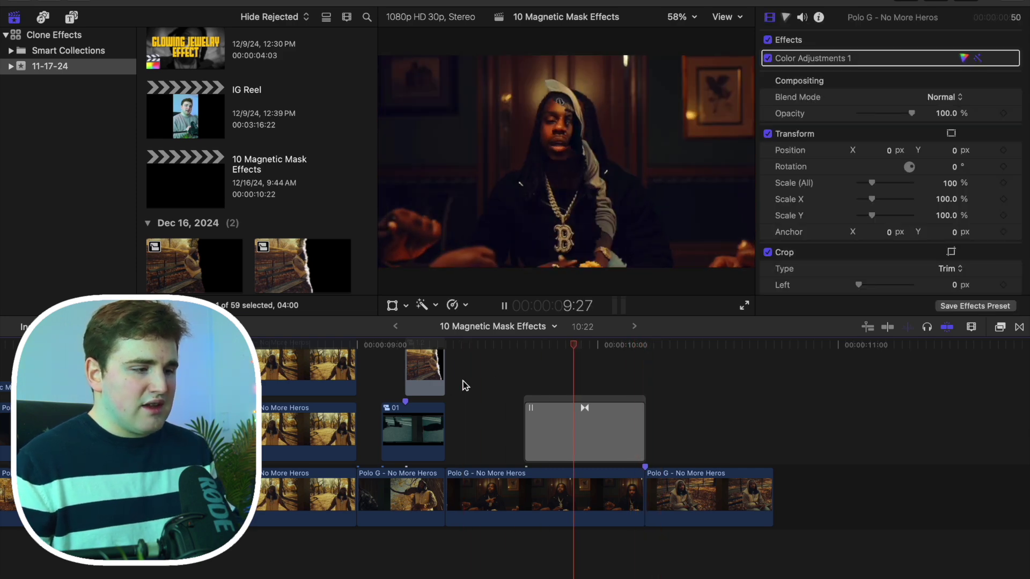
{"action": "left_click", "coordinate": [462, 381]}
{"action": "left_click", "coordinate": [463, 381]}
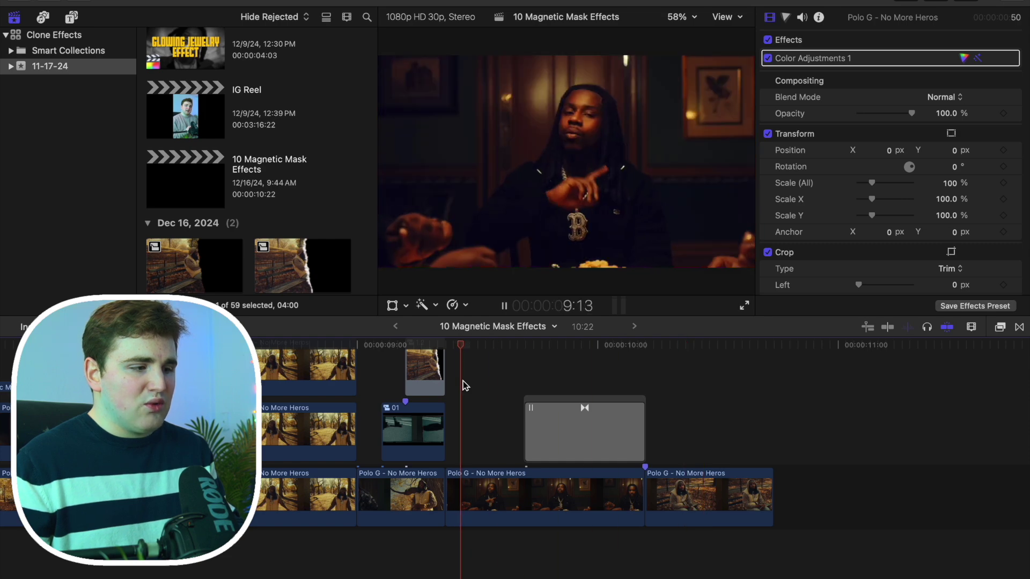
{"action": "key", "text": "space"}
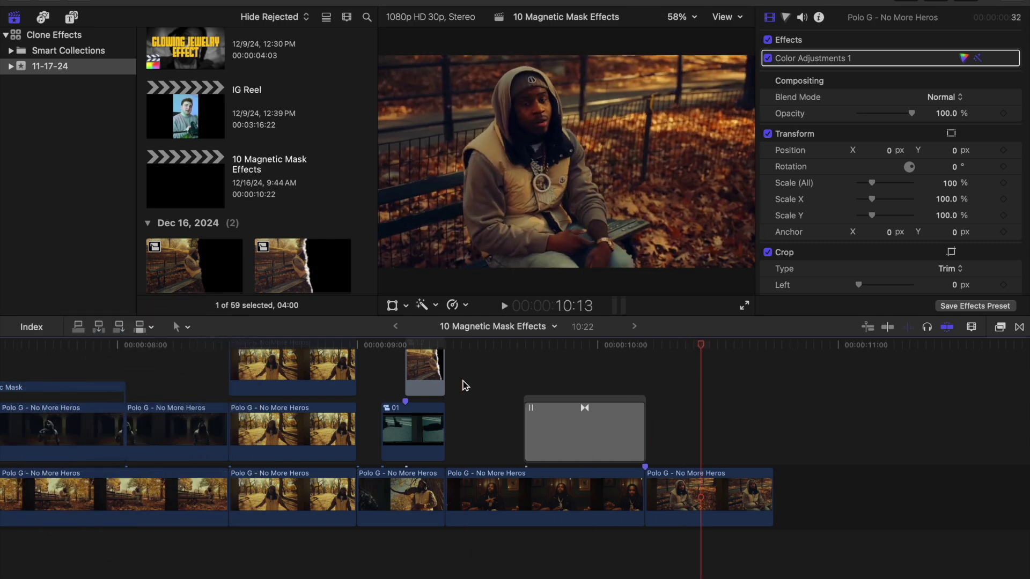